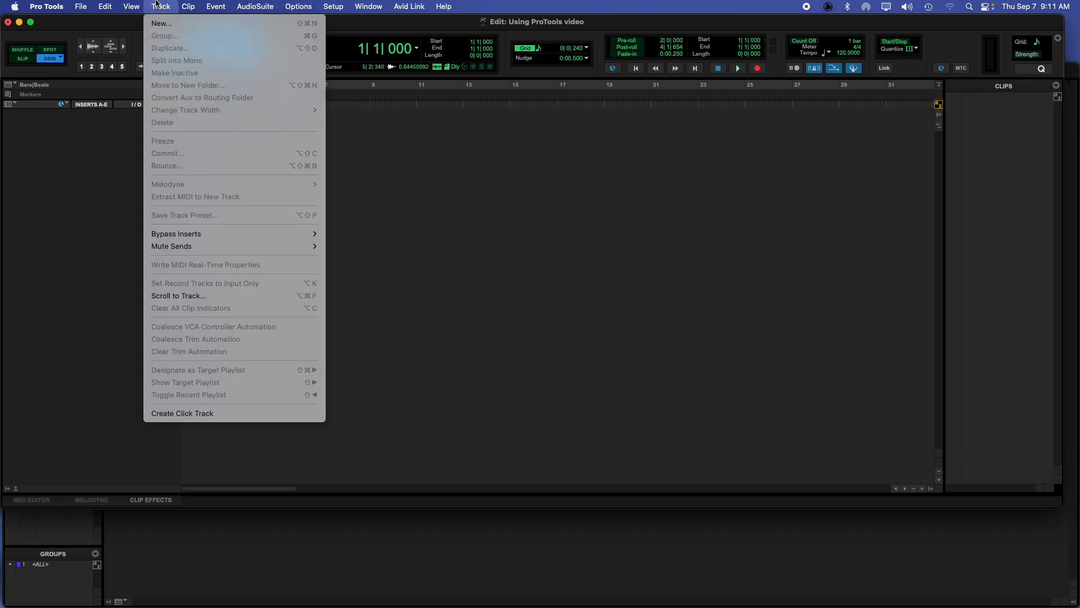
# - View the Mix window, shift it slightly higher, and return to the Edit window
pyautogui.click(155, 7)
pyautogui.moveTo(158, 23); pyautogui.dragTo(182, 14)
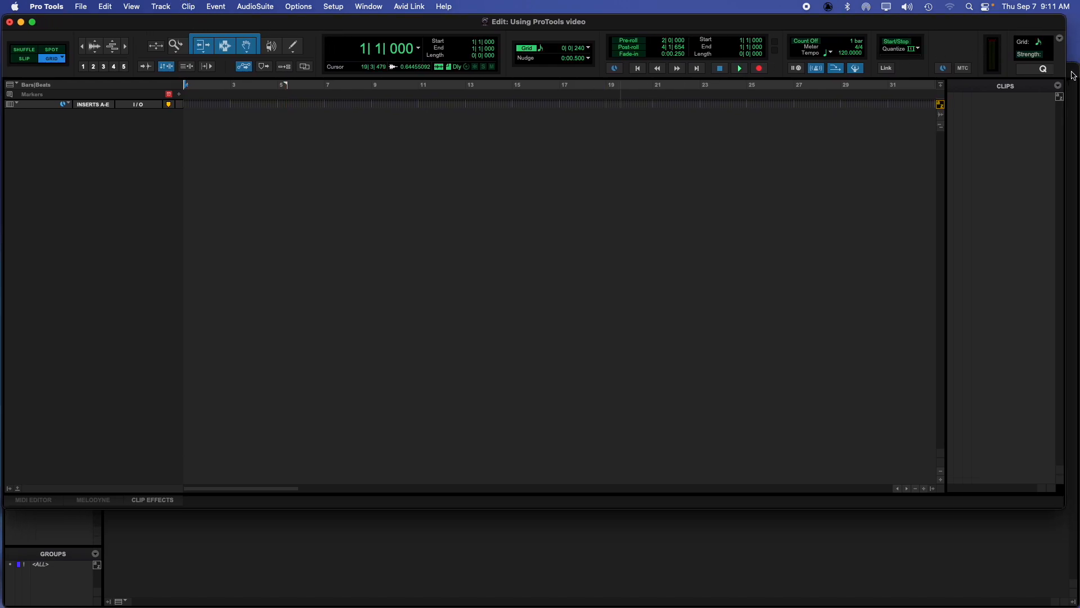
pyautogui.press('super+equal')
pyautogui.moveTo(1010, 77); pyautogui.dragTo(1015, 53)
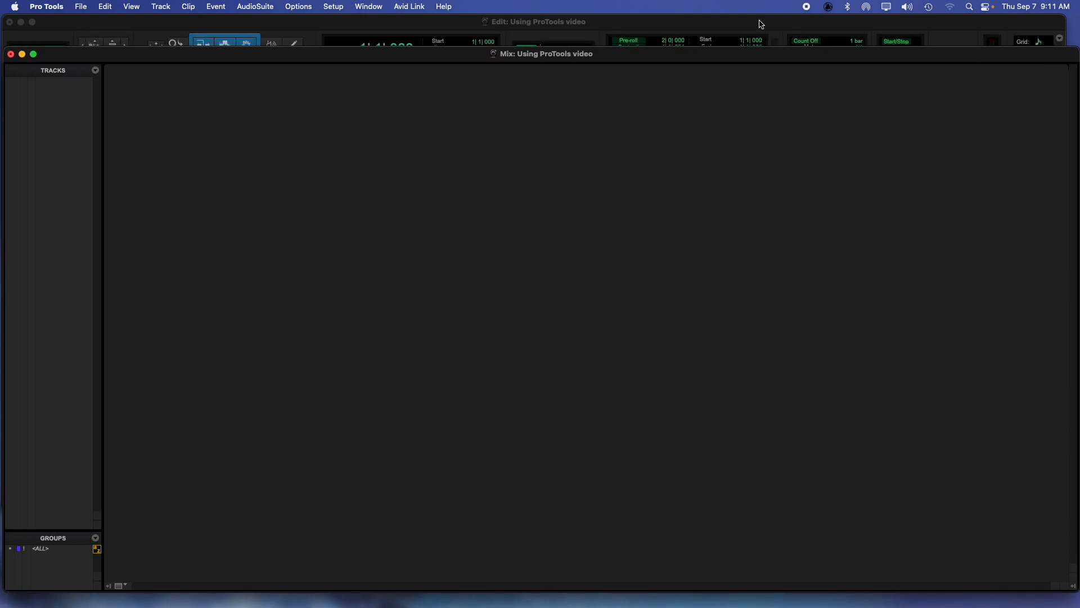
pyautogui.click(730, 23)
pyautogui.hscroll(2, 399, 57)
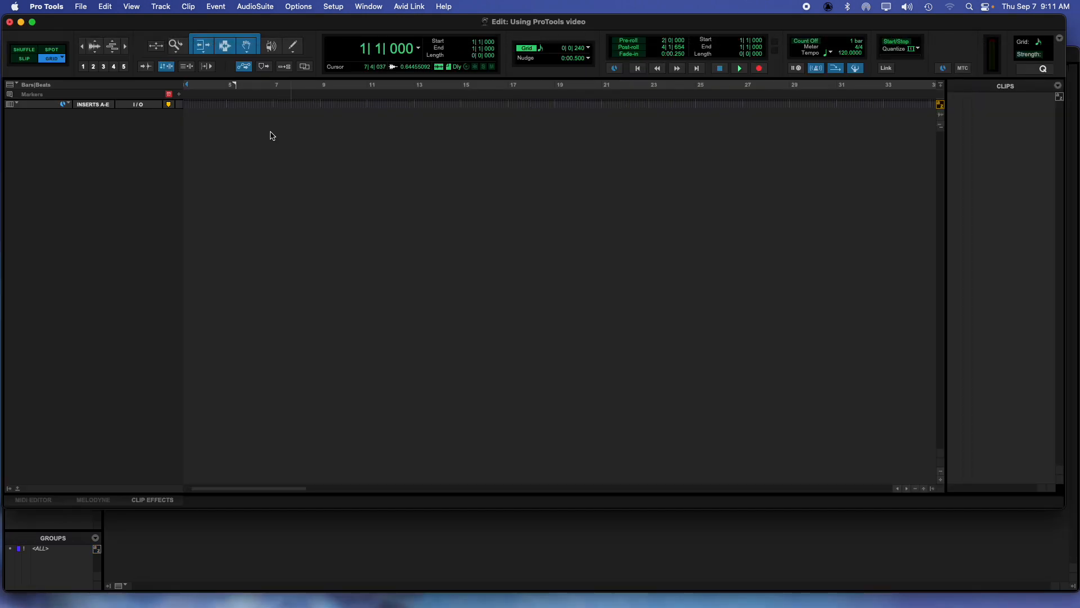
# - Create one new mono audio track in Samples named Test
pyautogui.click(161, 7)
pyautogui.click(164, 23)
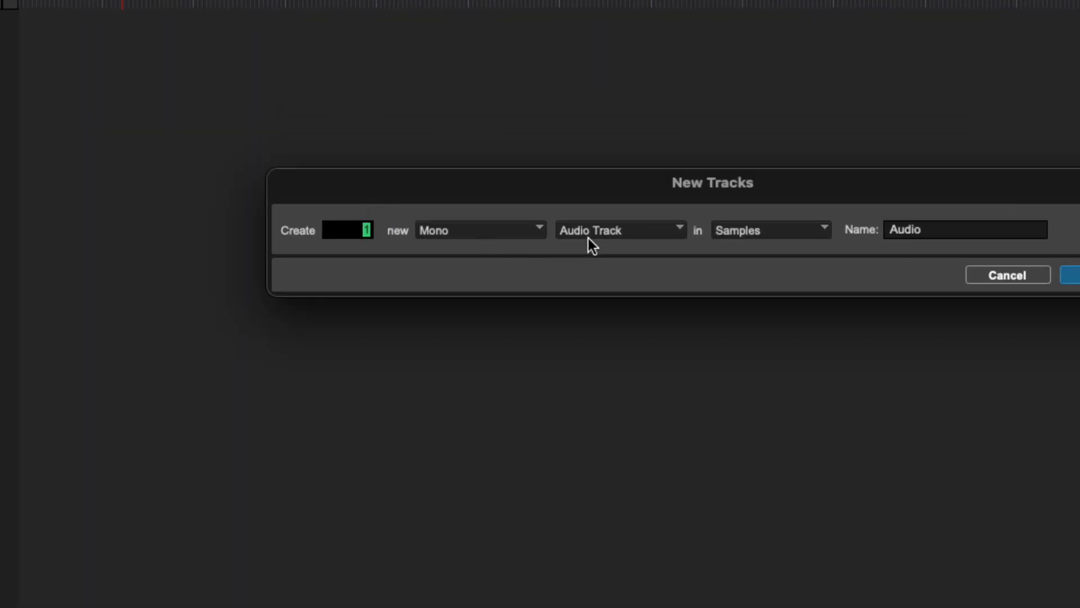
pyautogui.doubleClick(927, 230)
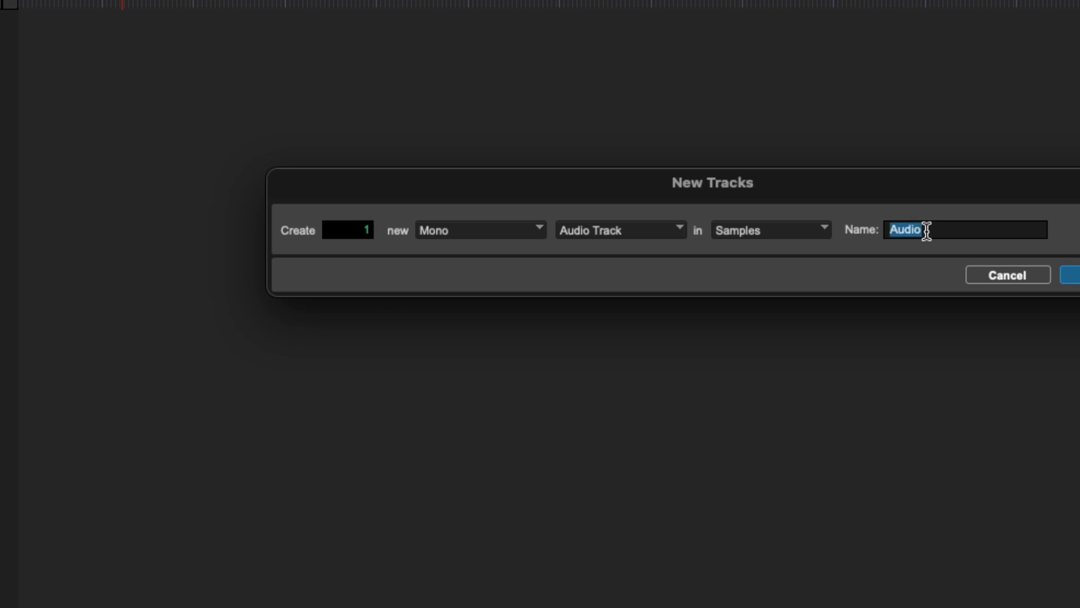
pyautogui.write('Test')
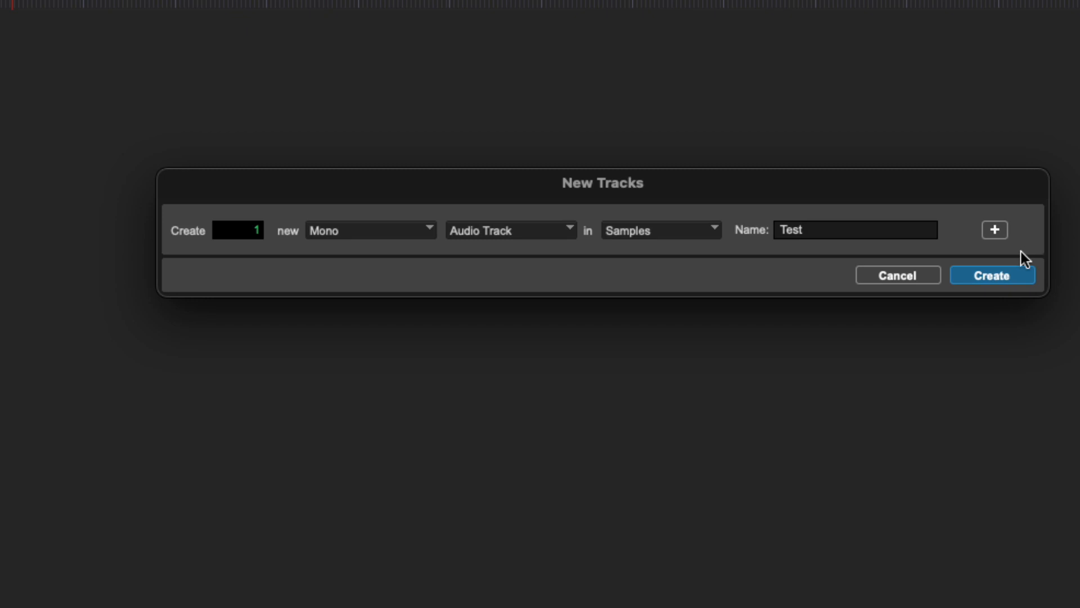
pyautogui.click(993, 275)
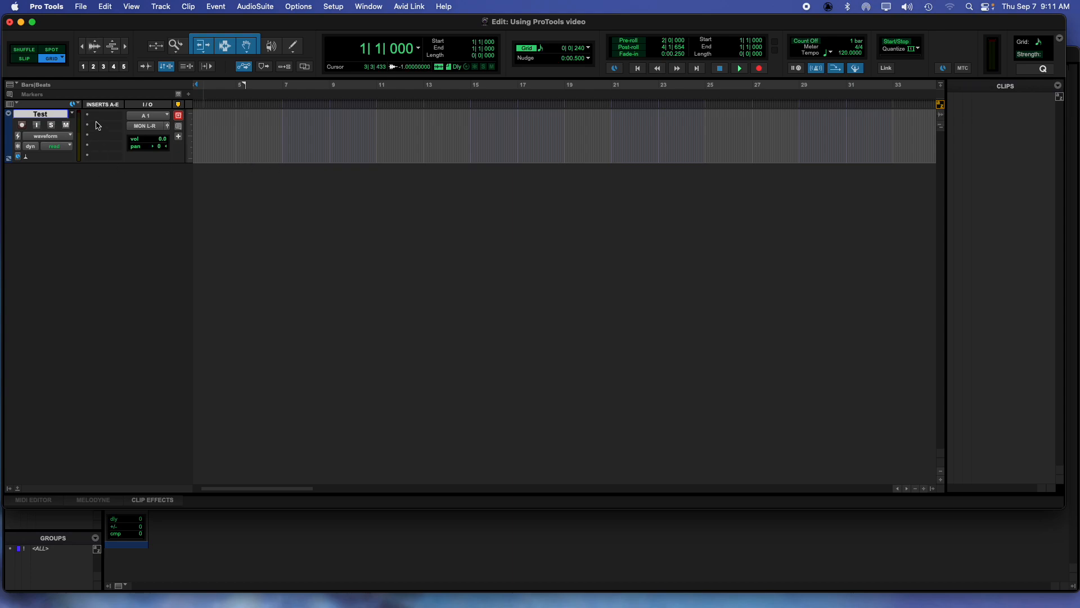
# - Check the Test track's interface input choices and set its output to MON L-R (Stereo) -> A 1-2
pyautogui.click(152, 120)
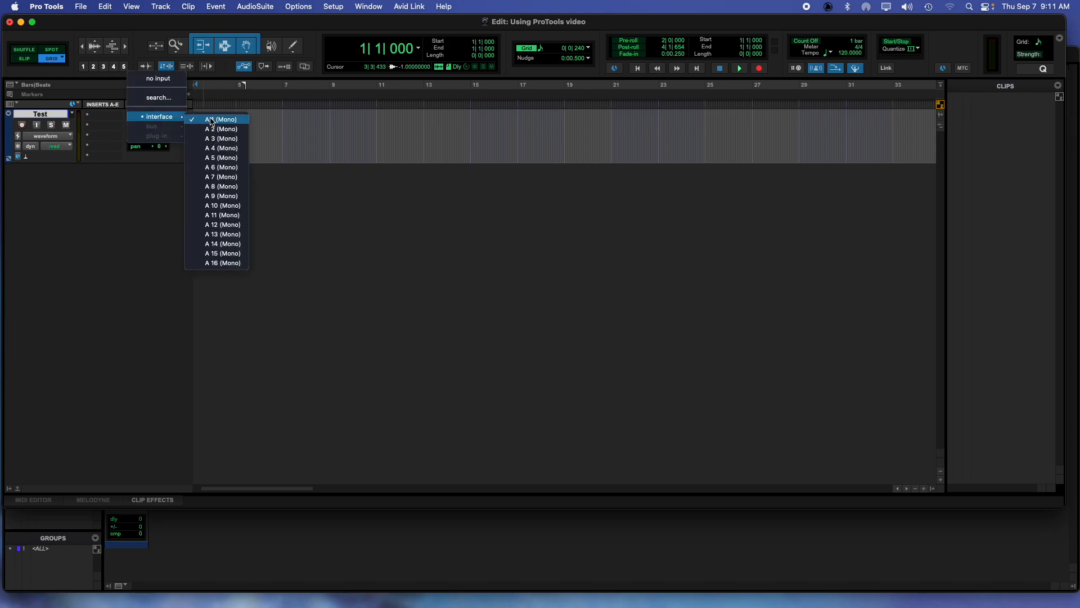
pyautogui.click(176, 103)
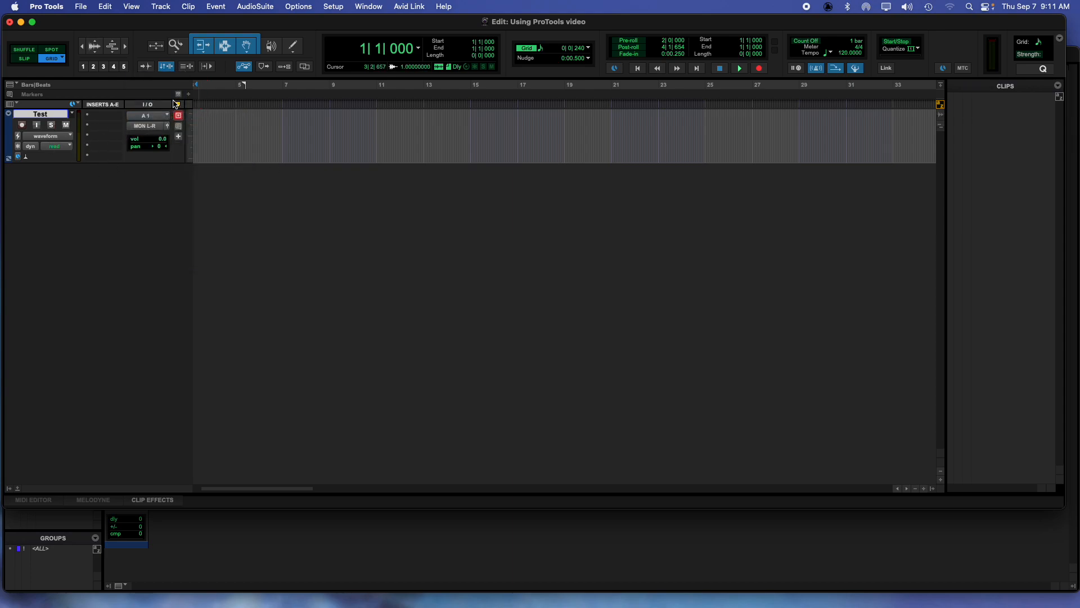
pyautogui.click(153, 127)
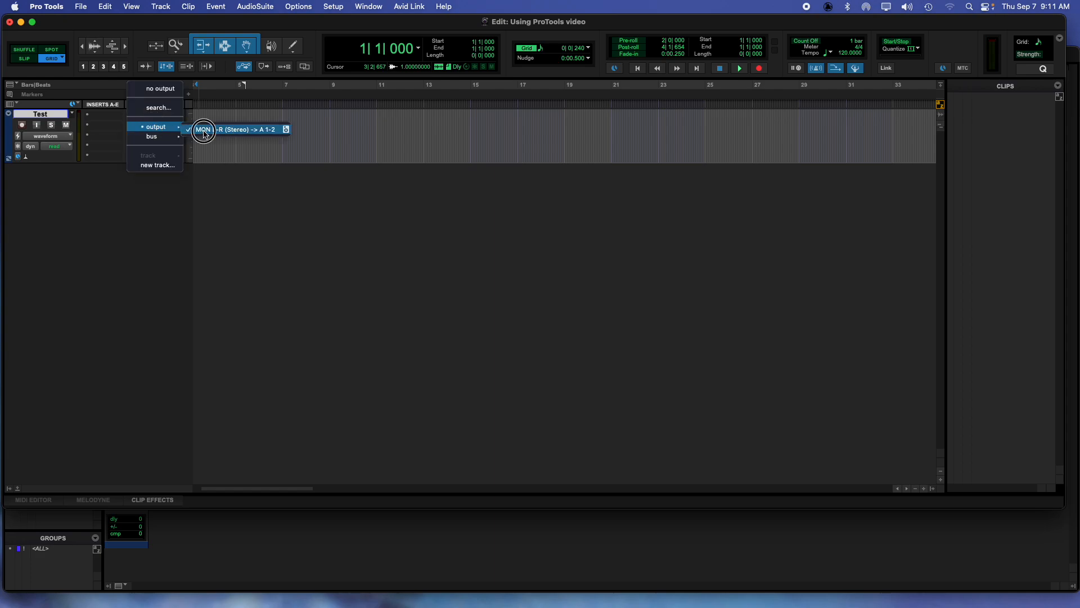
pyautogui.click(205, 131)
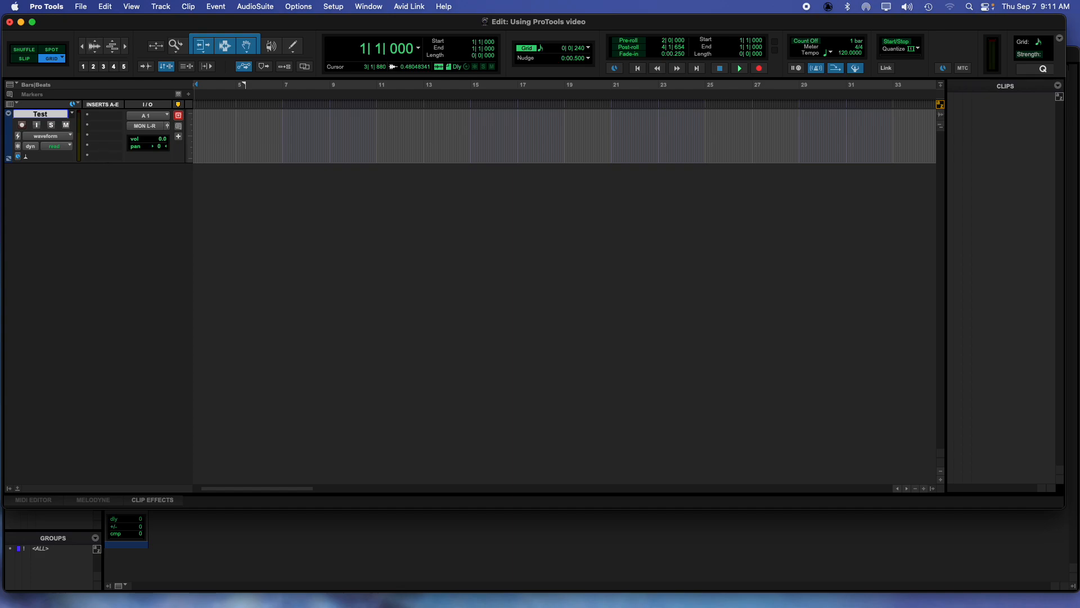
# - Record-arm the Test track and record a clip about 11 seconds long from the start of the session
pyautogui.click(21, 125)
pyautogui.click(740, 68)
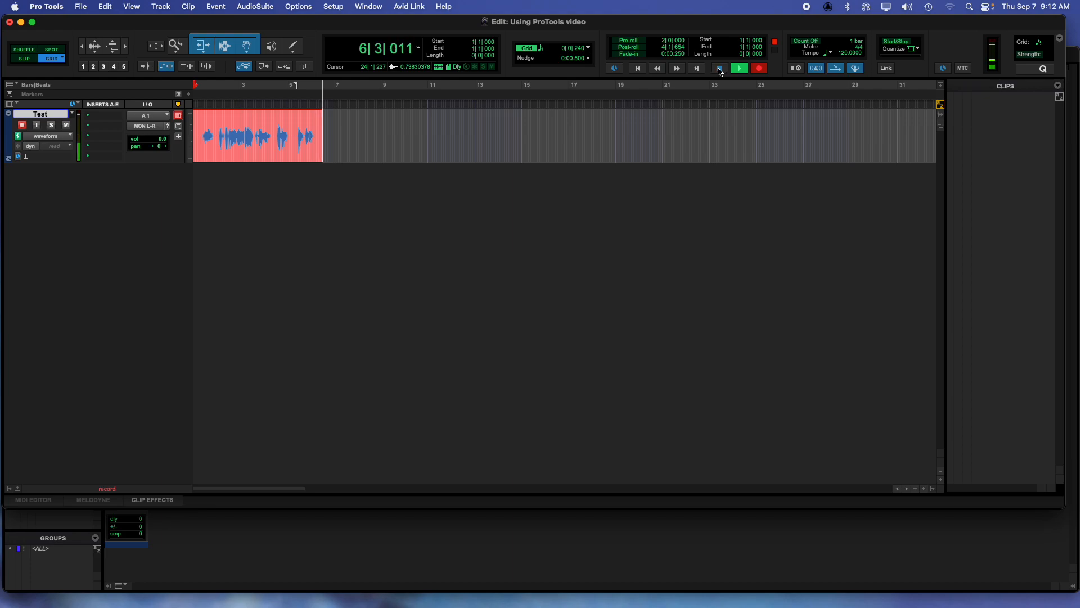
pyautogui.click(720, 68)
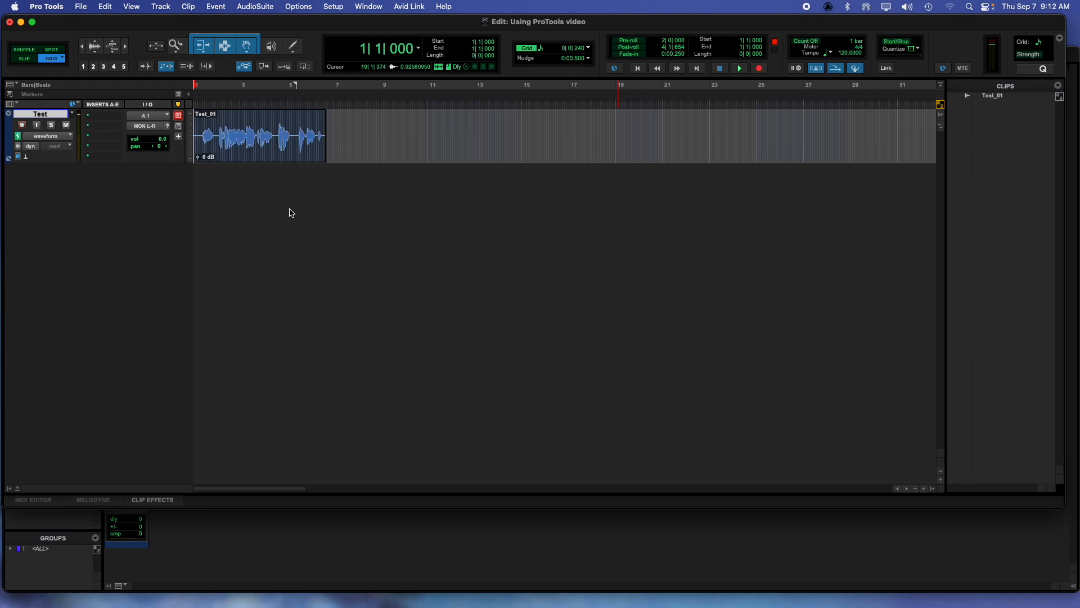
# - Rename the recorded clip and its disk file to Greeting, viewing the clip info along the way
pyautogui.doubleClick(270, 149)
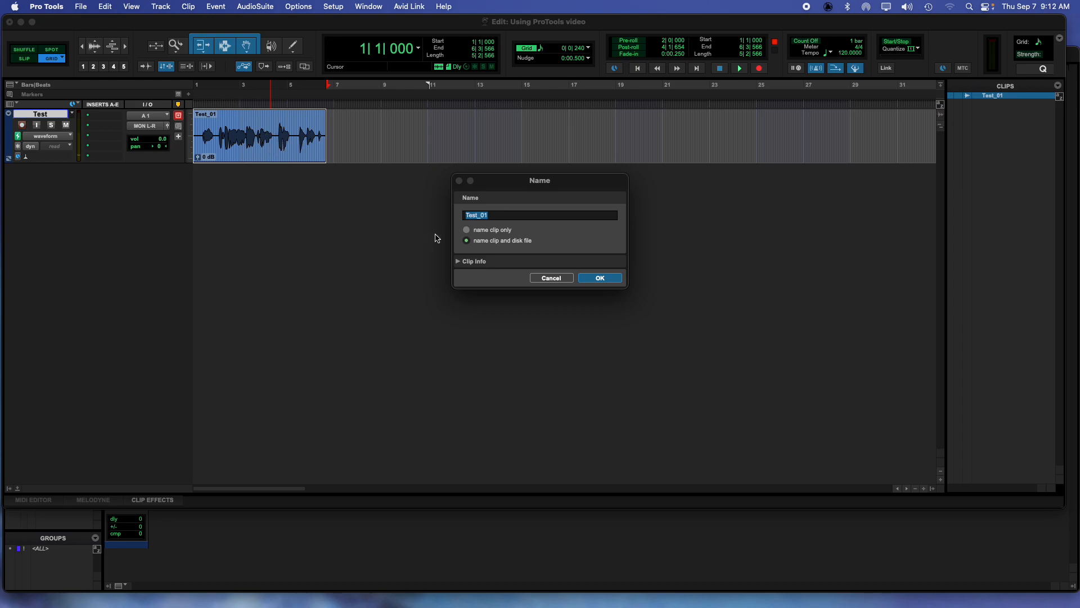
pyautogui.write('Greeting')
pyautogui.click(458, 261)
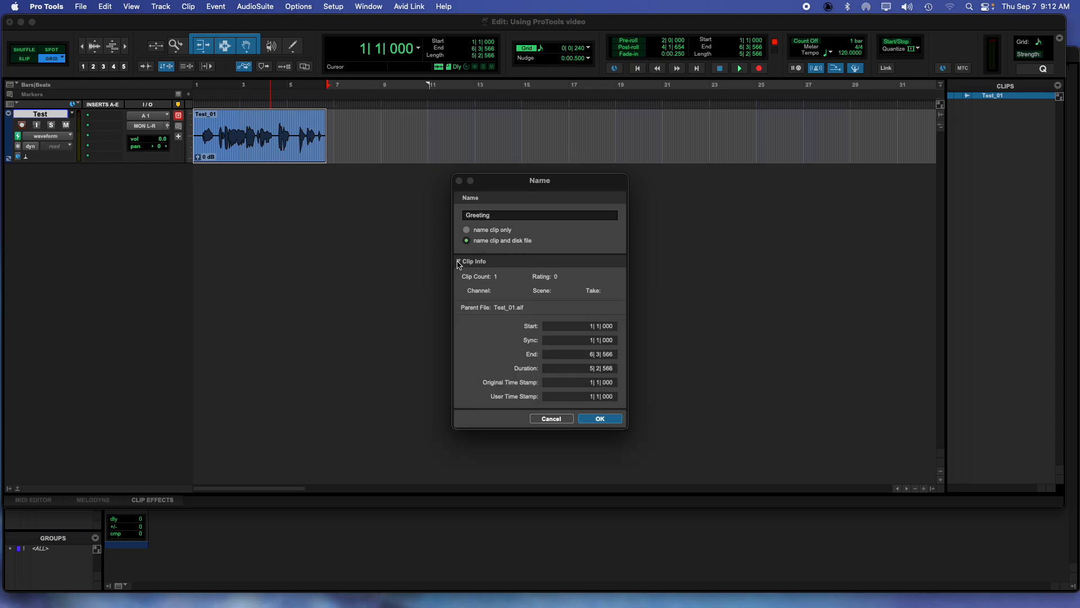
pyautogui.click(458, 262)
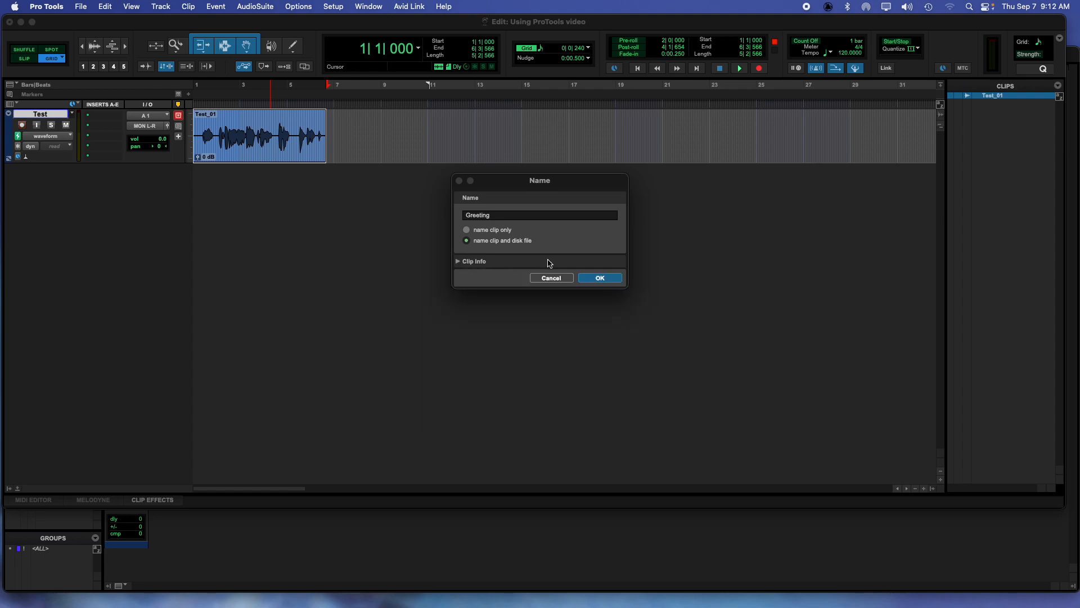
pyautogui.click(591, 279)
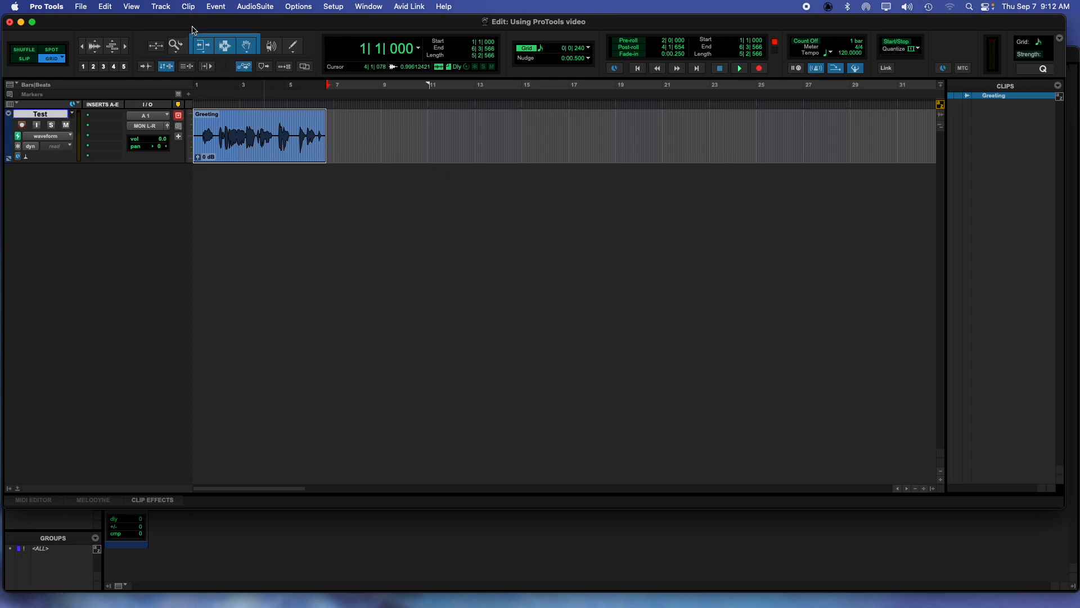
# - Move the Greeting clip to start at 2|3|240 and practise selecting ranges across its second half
pyautogui.moveTo(260, 149); pyautogui.dragTo(346, 118)
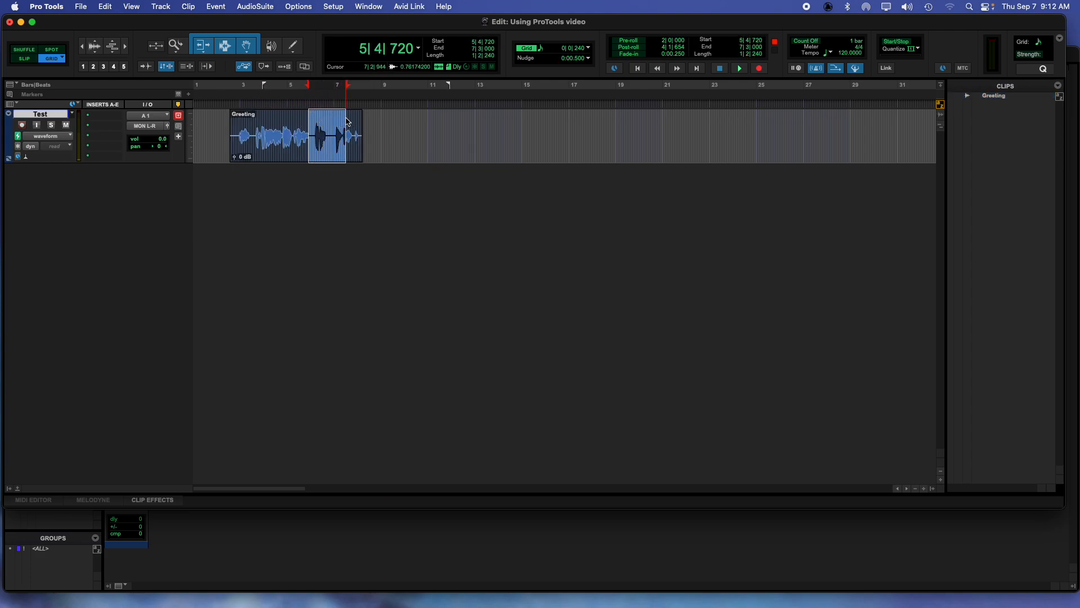
pyautogui.moveTo(254, 121); pyautogui.dragTo(210, 122)
pyautogui.moveTo(331, 123); pyautogui.dragTo(475, 123)
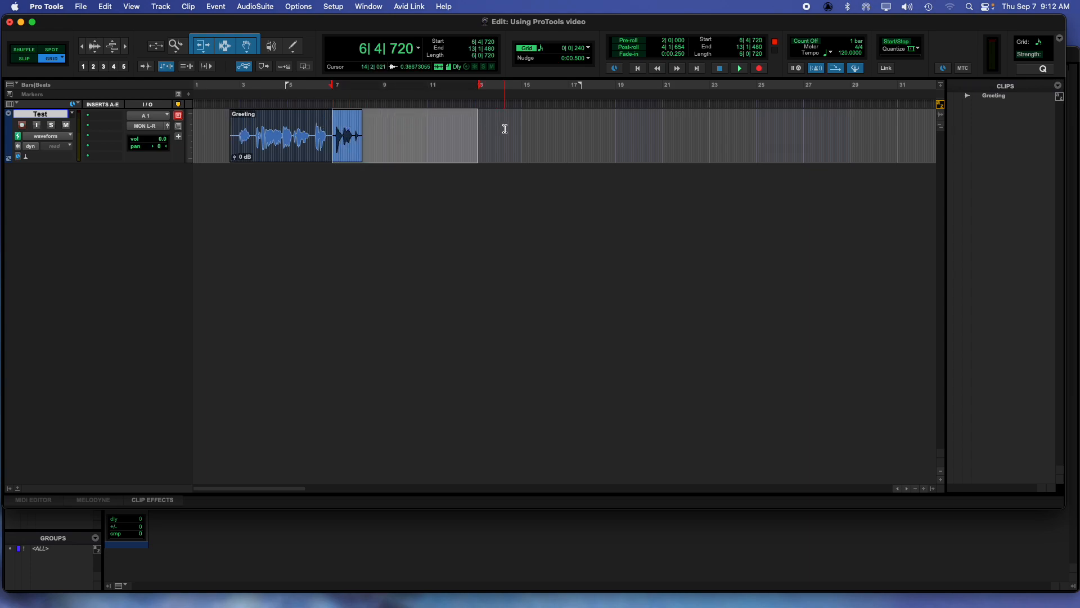
pyautogui.click(504, 127)
# - Try trimming both ends of the Greeting clip and dragging fades from its upper corners
pyautogui.moveTo(362, 129)
pyautogui.mouseDown()
pyautogui.moveTo(280, 130)
pyautogui.moveTo(372, 131)
pyautogui.mouseUp()
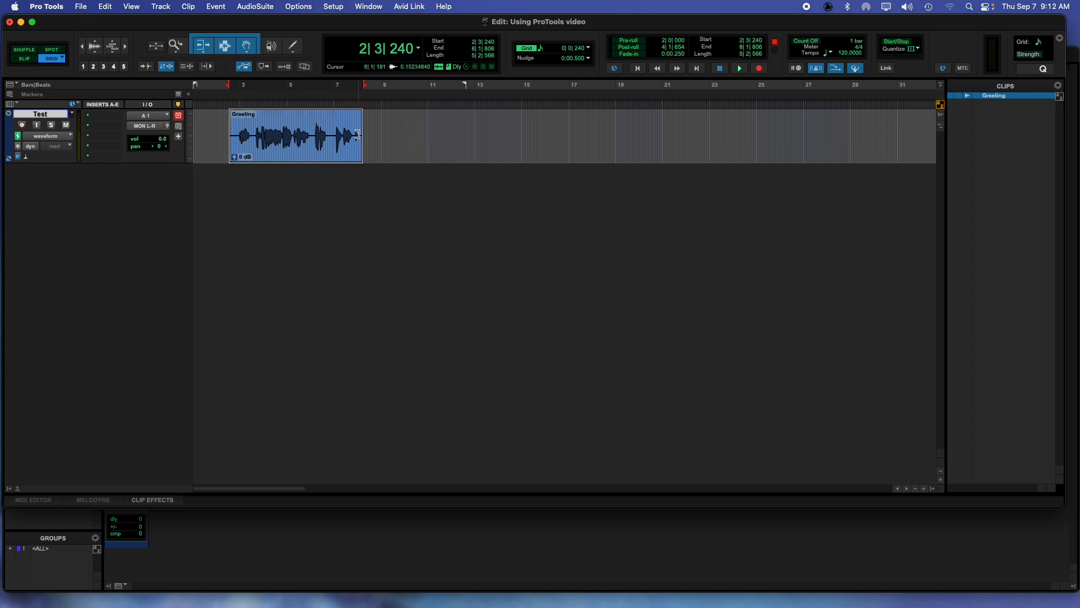
pyautogui.moveTo(358, 140); pyautogui.dragTo(401, 145)
pyautogui.moveTo(232, 135)
pyautogui.mouseDown()
pyautogui.moveTo(287, 135)
pyautogui.moveTo(220, 135)
pyautogui.mouseUp()
pyautogui.moveTo(358, 115)
pyautogui.mouseDown()
pyautogui.moveTo(272, 115)
pyautogui.moveTo(371, 110)
pyautogui.mouseUp()
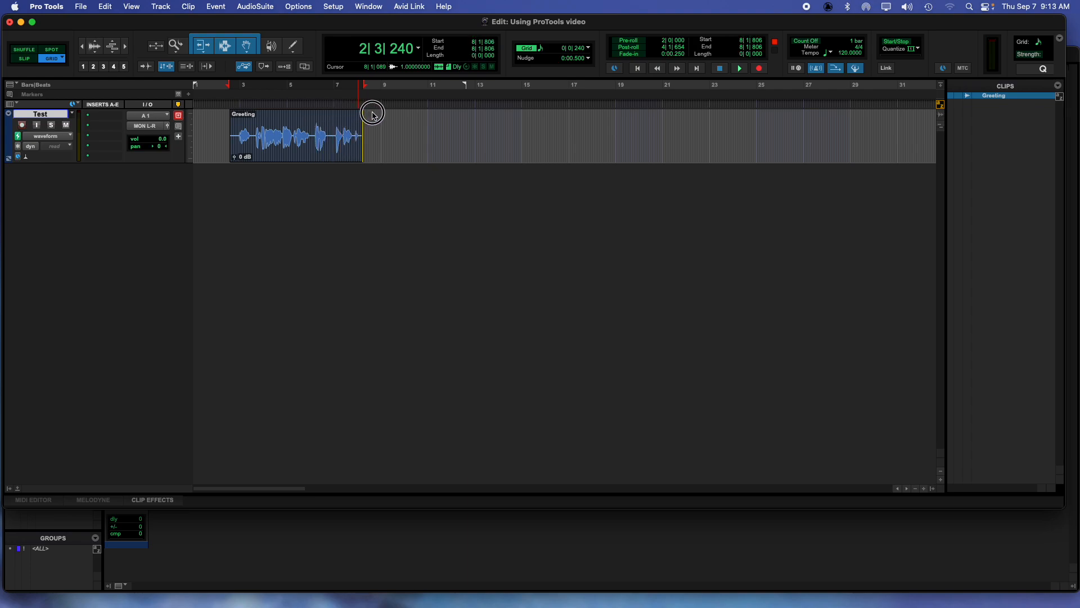
pyautogui.moveTo(232, 112)
pyautogui.mouseDown()
pyautogui.moveTo(283, 114)
pyautogui.moveTo(216, 116)
pyautogui.mouseUp()
# - Play back the Greeting clip from its start
pyautogui.click(741, 69)
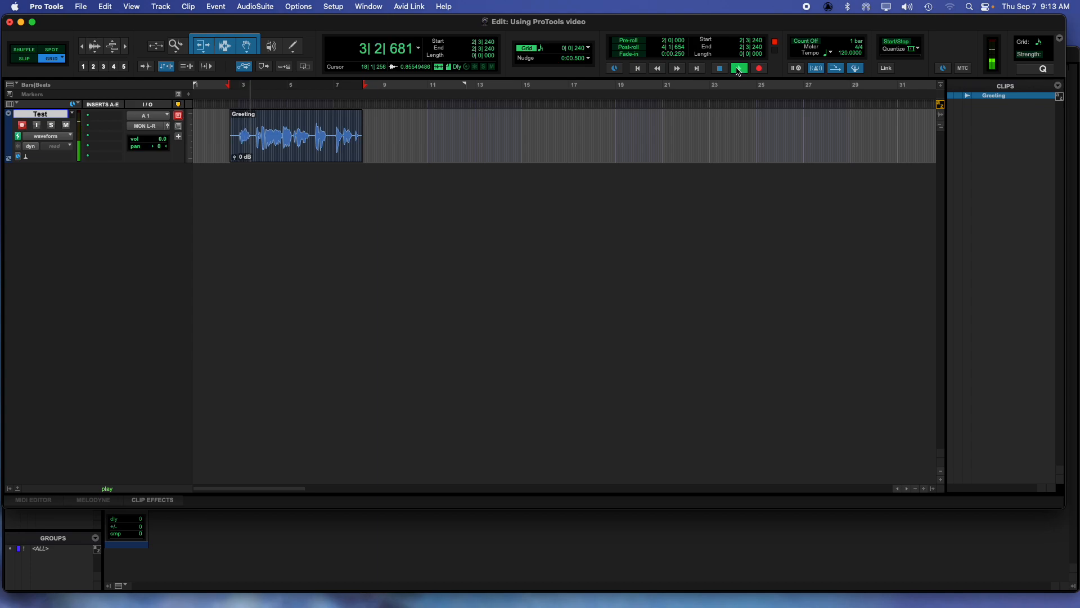
pyautogui.click(739, 68)
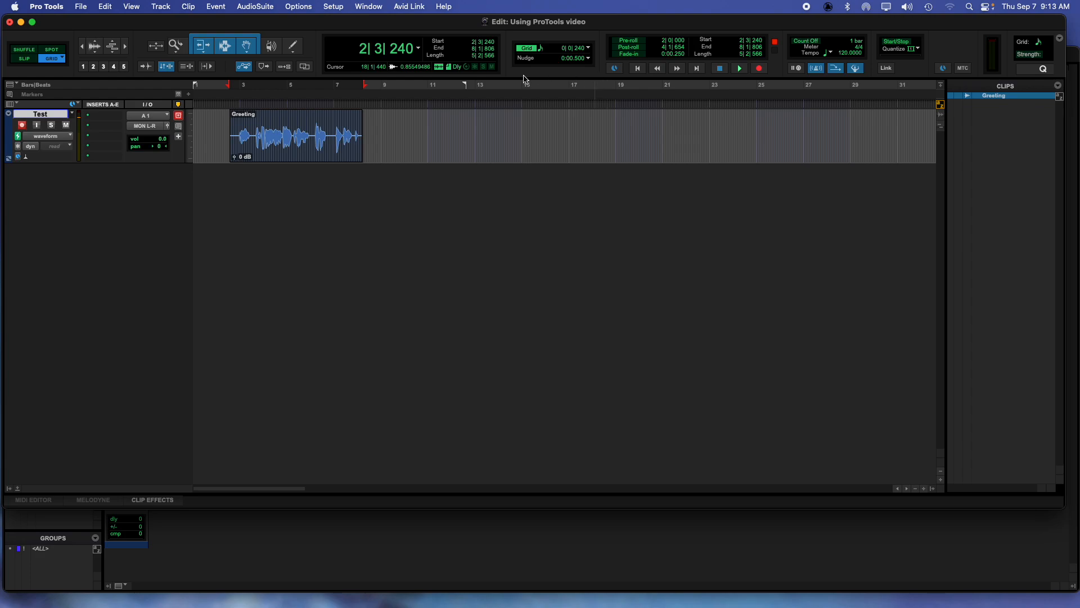
# - Compare the Bars|Beats and Min:Secs main counter formats, leave it on Min:Secs, and briefly play the Greeting clip
pyautogui.click(419, 50)
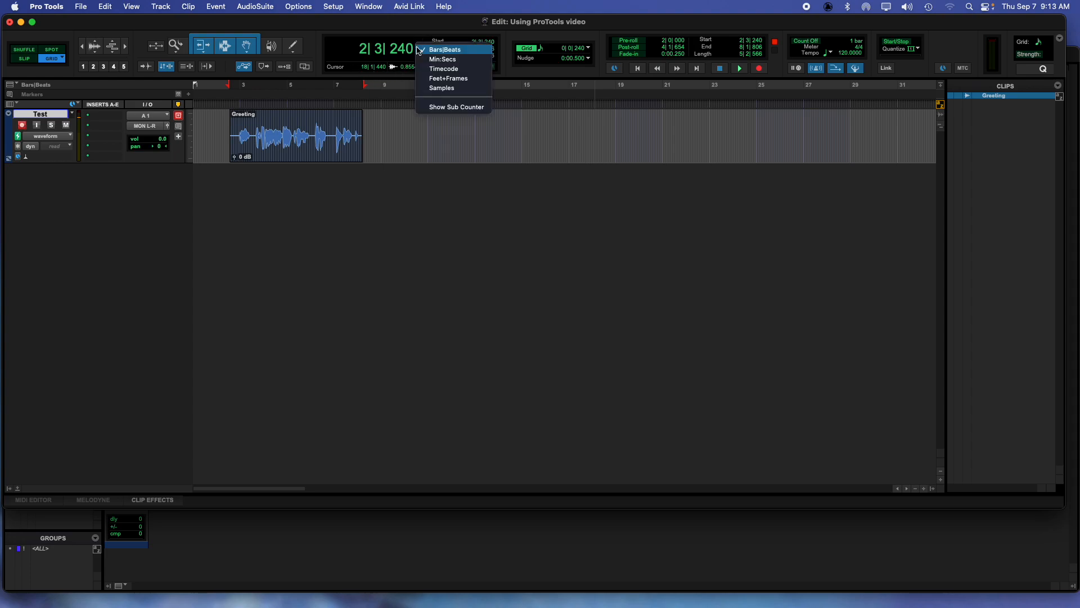
pyautogui.click(455, 60)
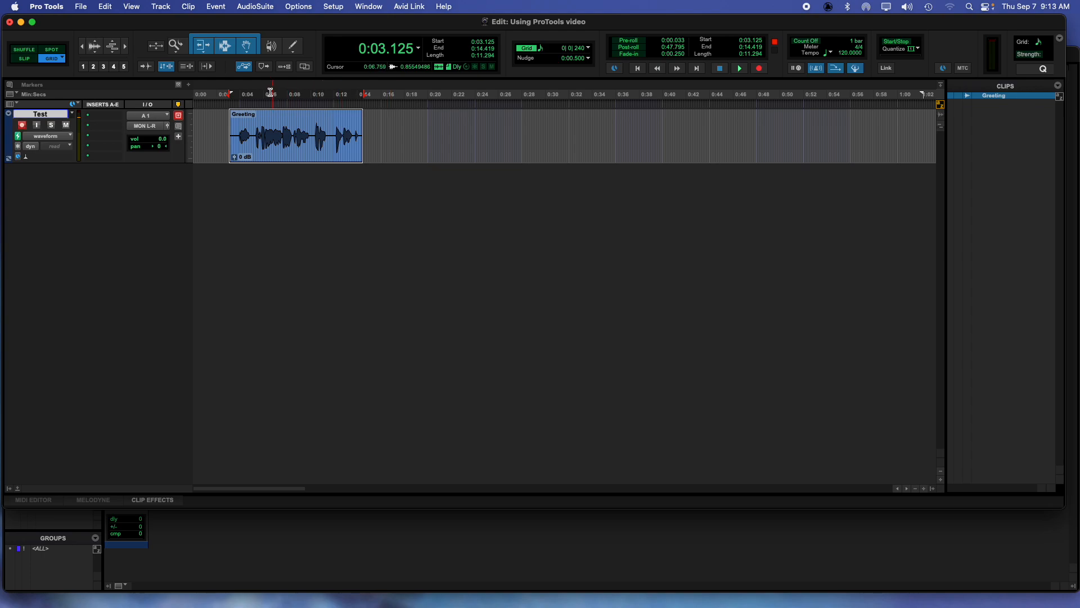
pyautogui.click(418, 48)
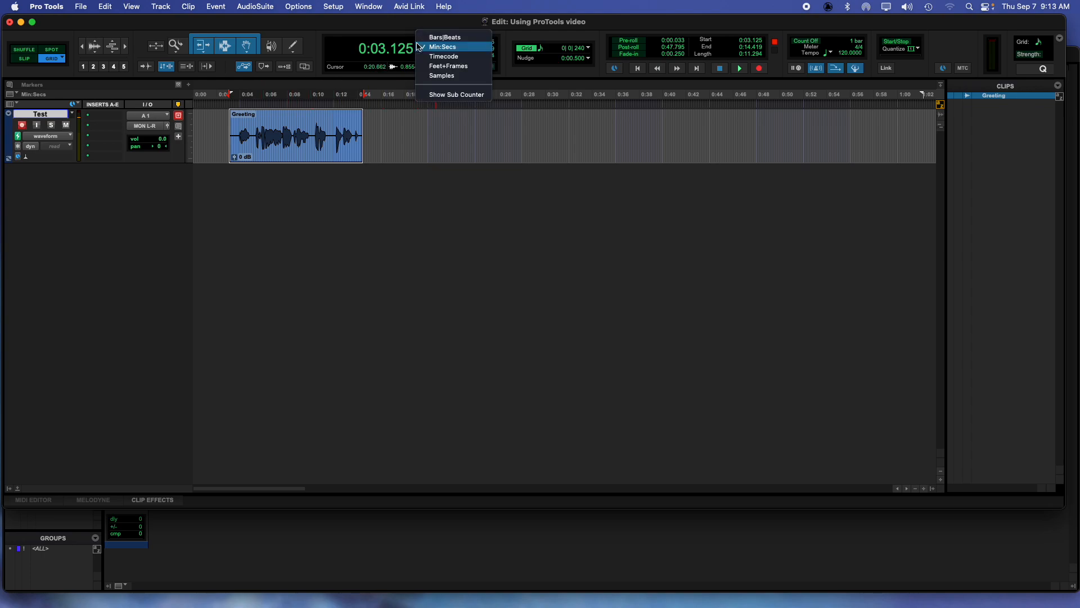
pyautogui.click(428, 39)
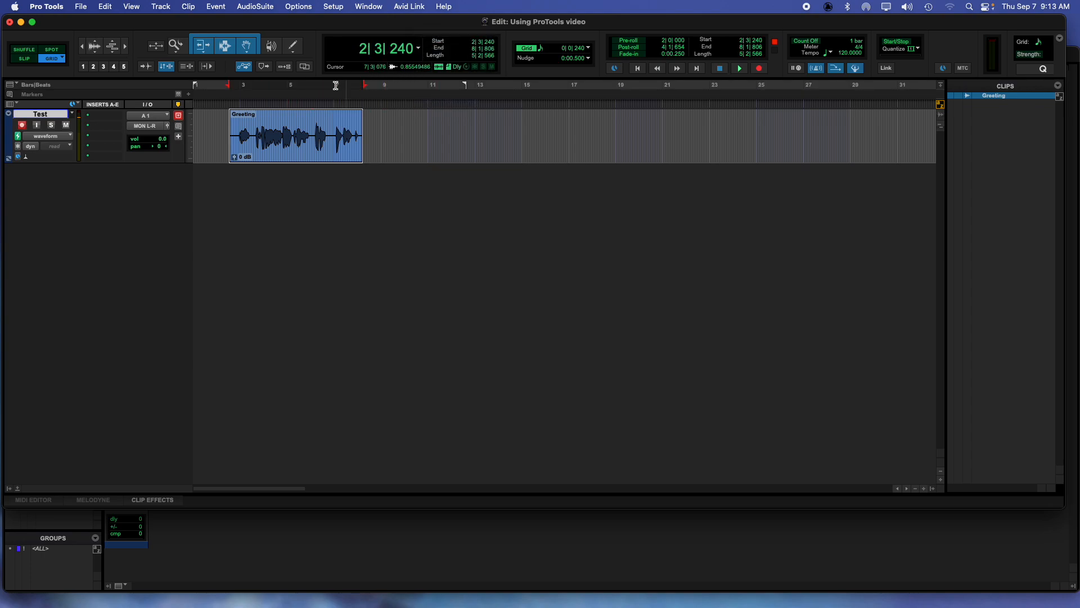
pyautogui.click(419, 48)
pyautogui.click(434, 58)
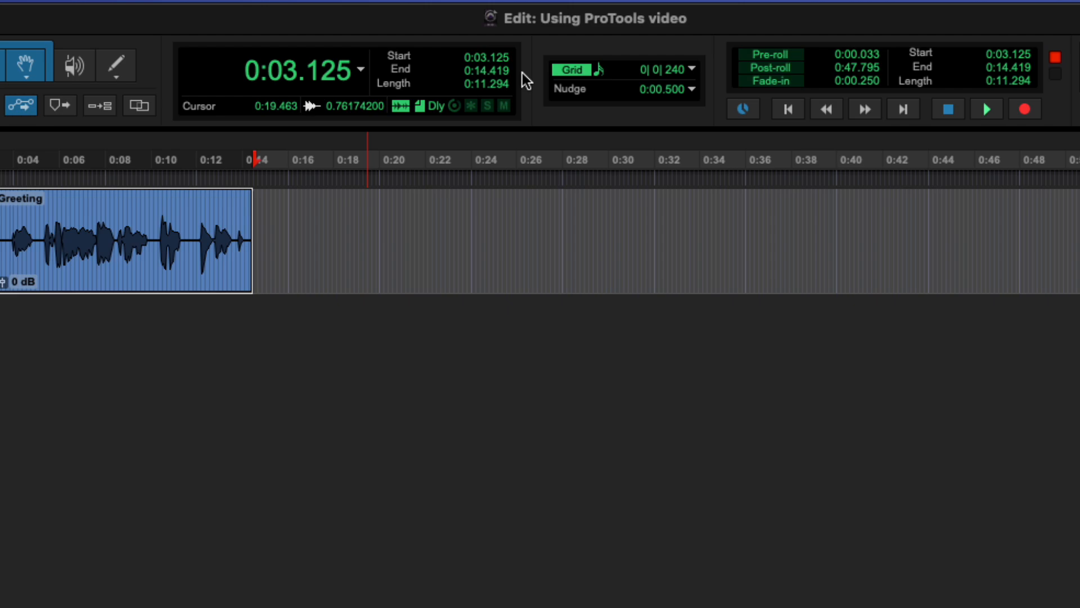
pyautogui.press('space')
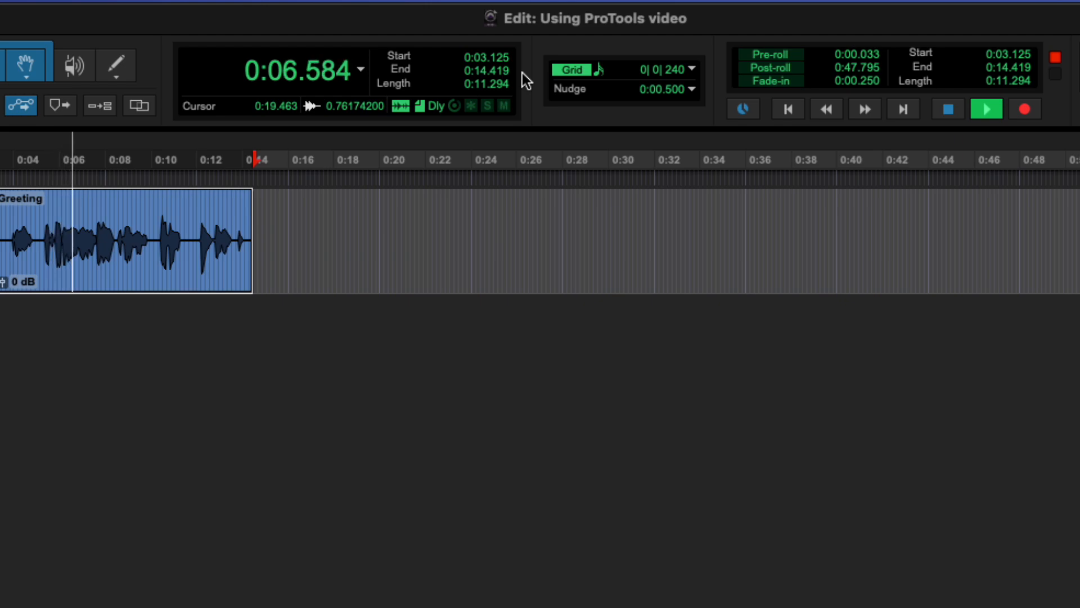
pyautogui.press('space')
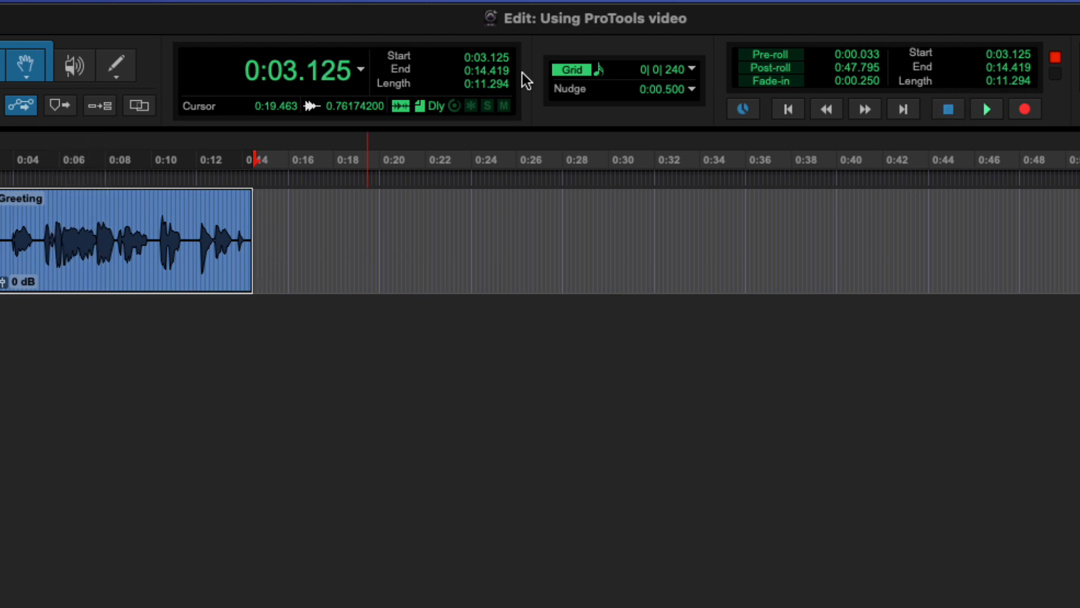
# - Select the empty range from 0:15.500 to 0:23.000 on the Test track, and place the edit cursor at 0:24.125
pyautogui.click(314, 201)
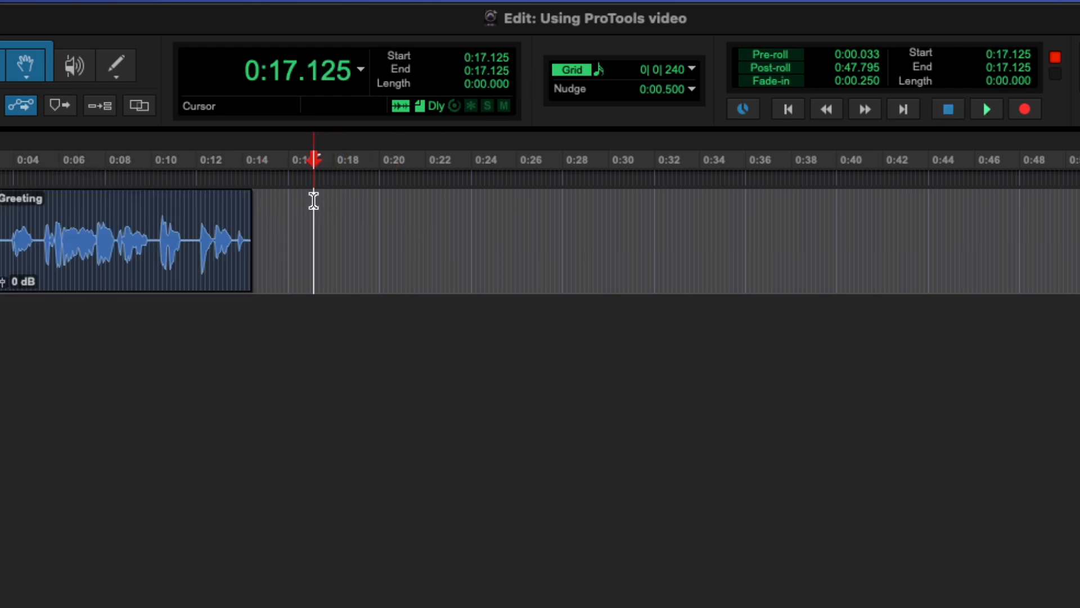
pyautogui.moveTo(282, 208); pyautogui.dragTo(466, 175)
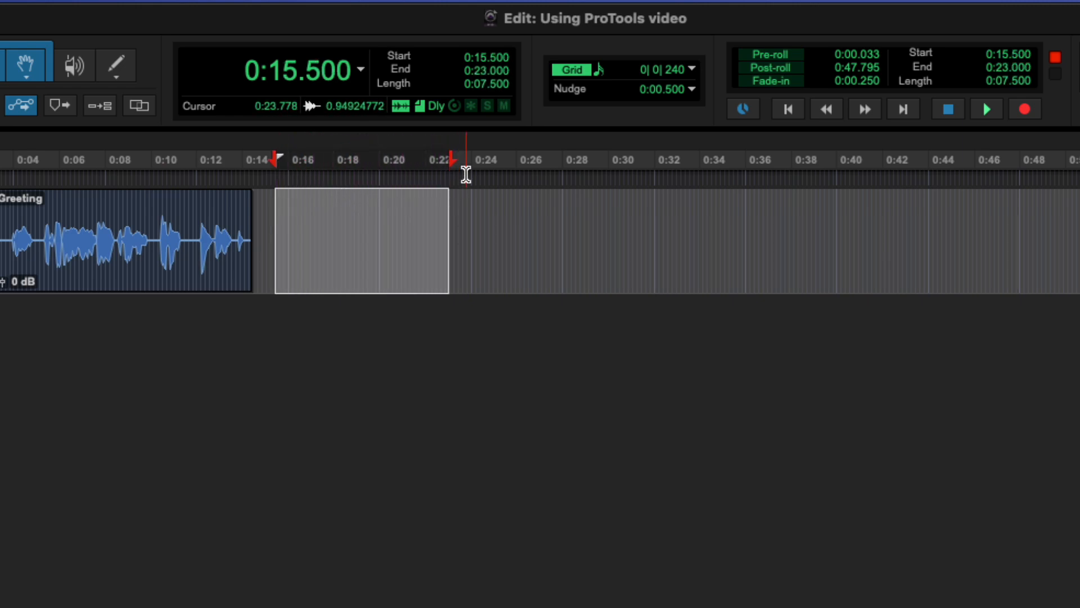
pyautogui.click(474, 233)
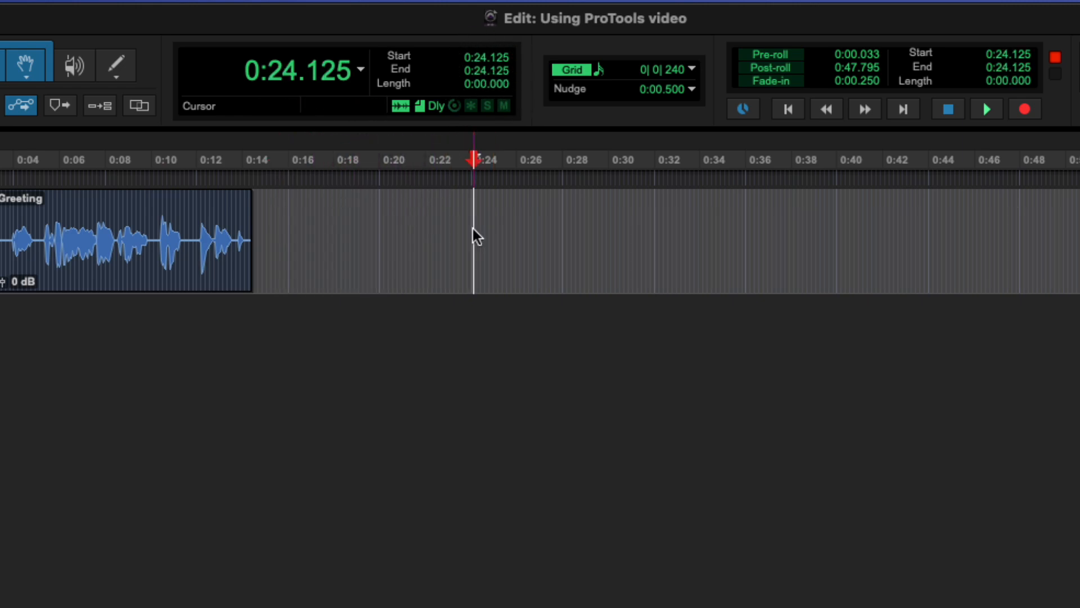
# - Move the whole Greeting clip to the session start at 0:00.000
pyautogui.click(186, 276)
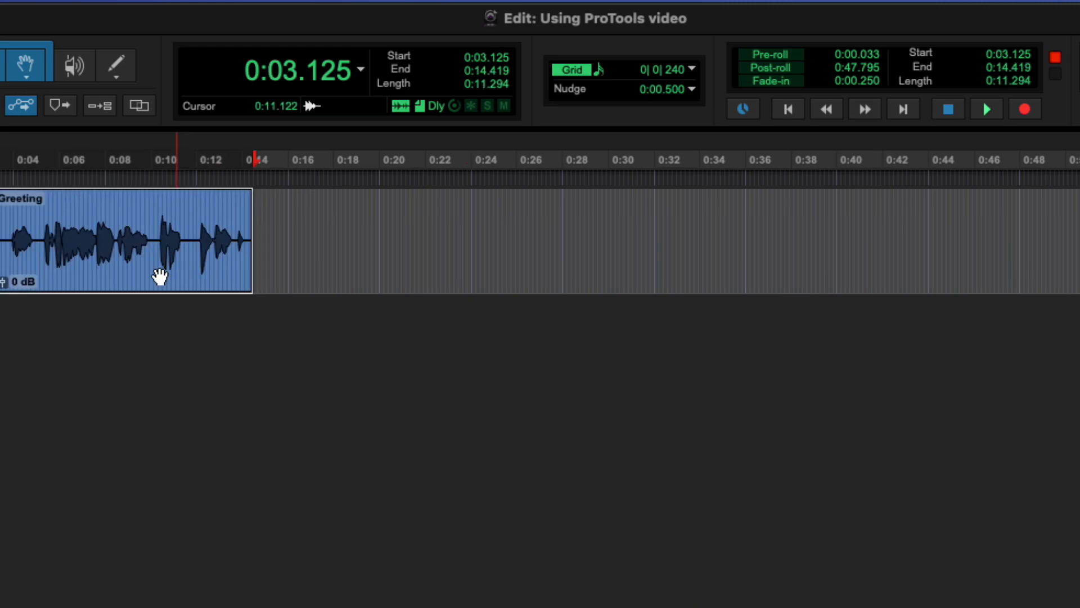
pyautogui.moveTo(186, 274); pyautogui.dragTo(99, 278)
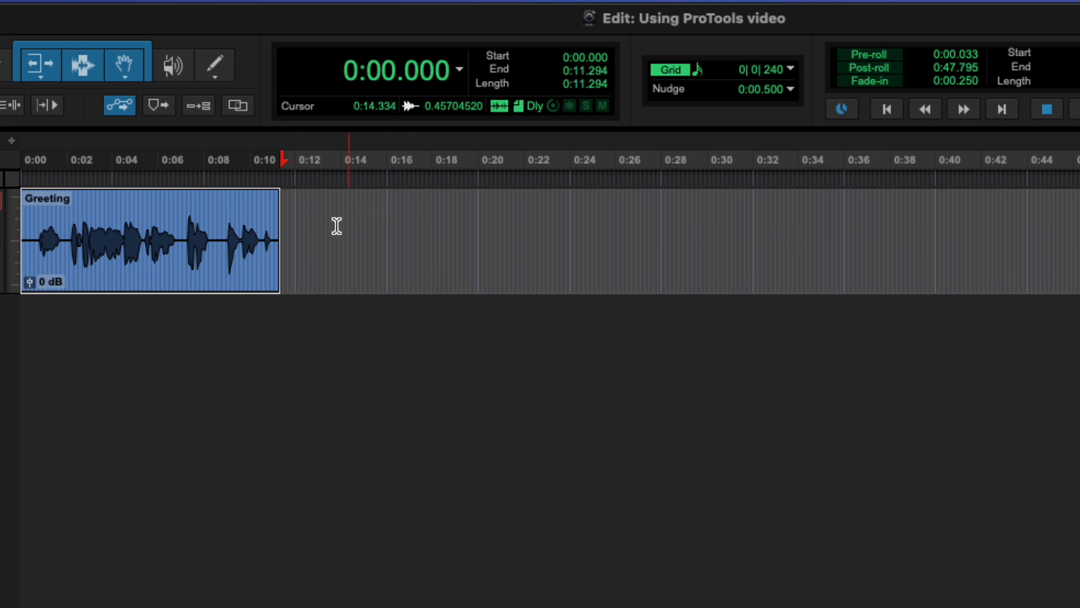
# - Place the edit cursor at 0:12.750 on the Test track, and switch the grid lines off and back on
pyautogui.moveTo(177, 271); pyautogui.dragTo(149, 262)
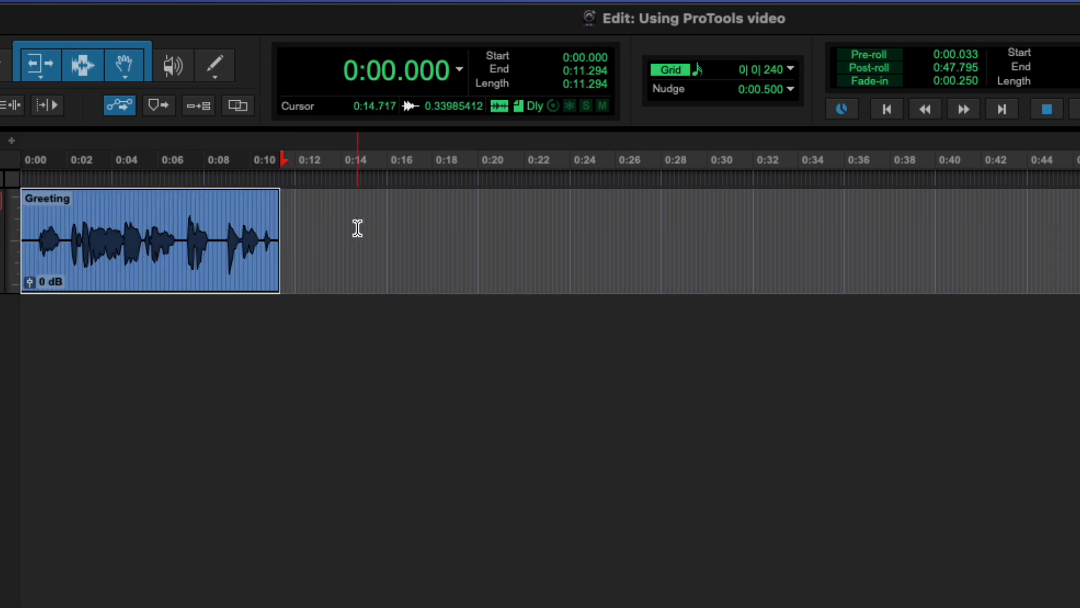
pyautogui.click(311, 220)
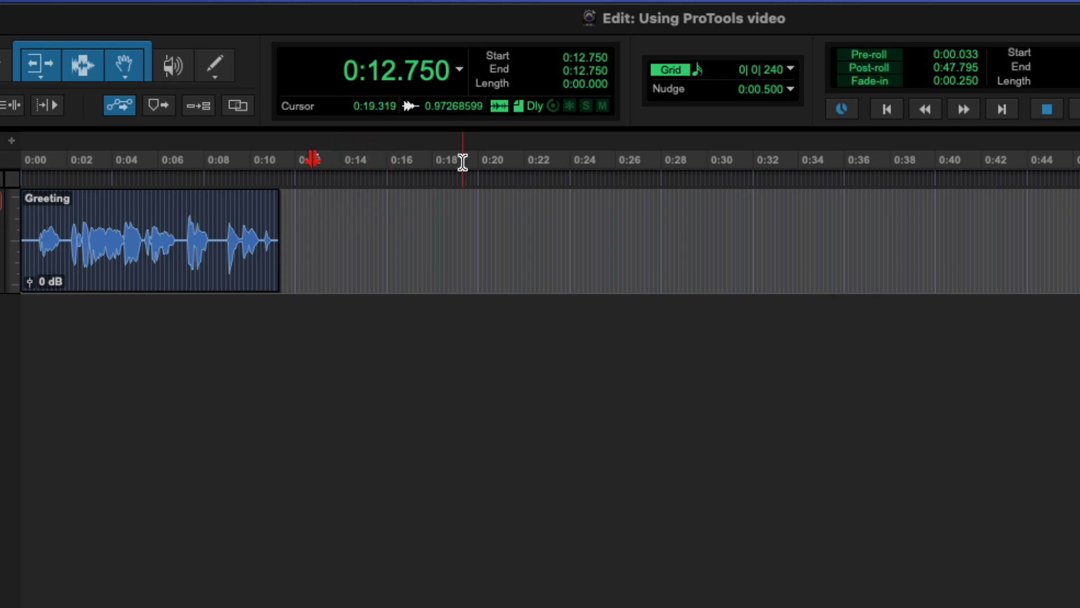
pyautogui.click(673, 69)
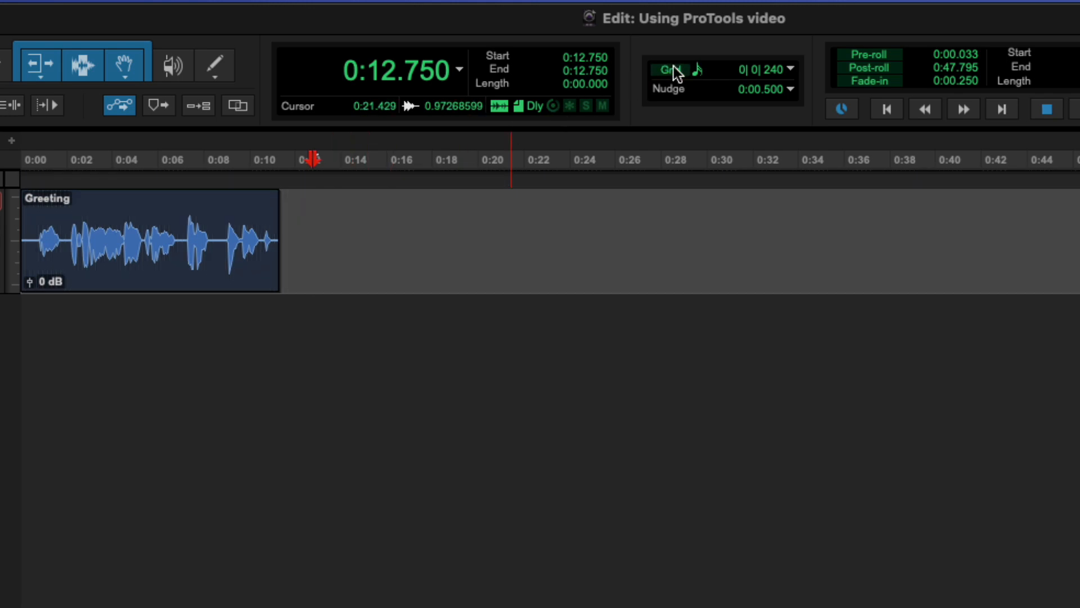
pyautogui.click(675, 70)
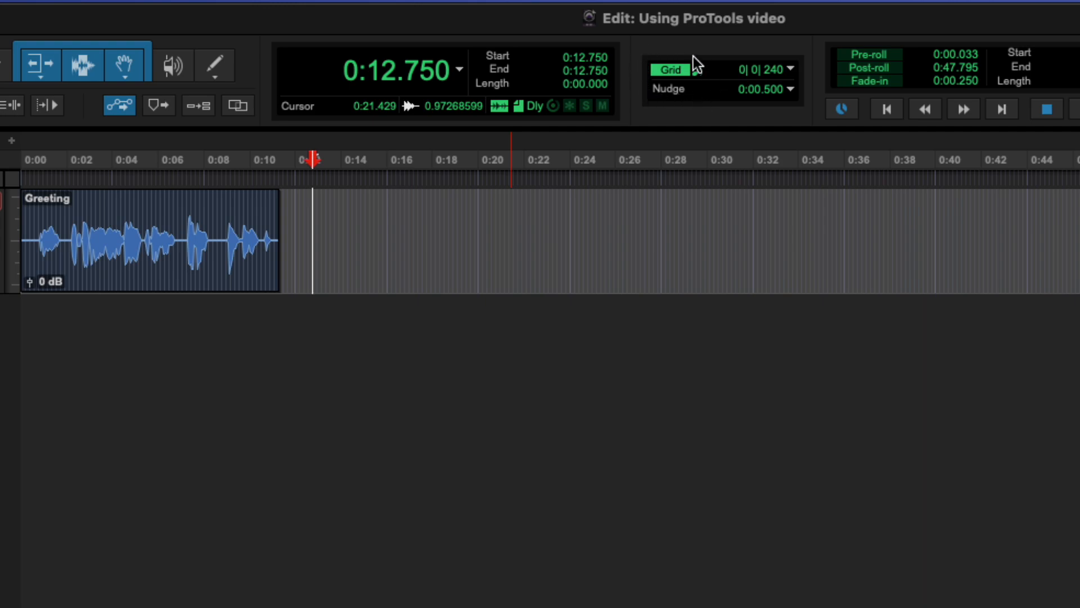
pyautogui.click(673, 72)
pyautogui.click(675, 72)
# - Change the grid scale to Min:Secs and set the grid value to 500 msec
pyautogui.click(698, 70)
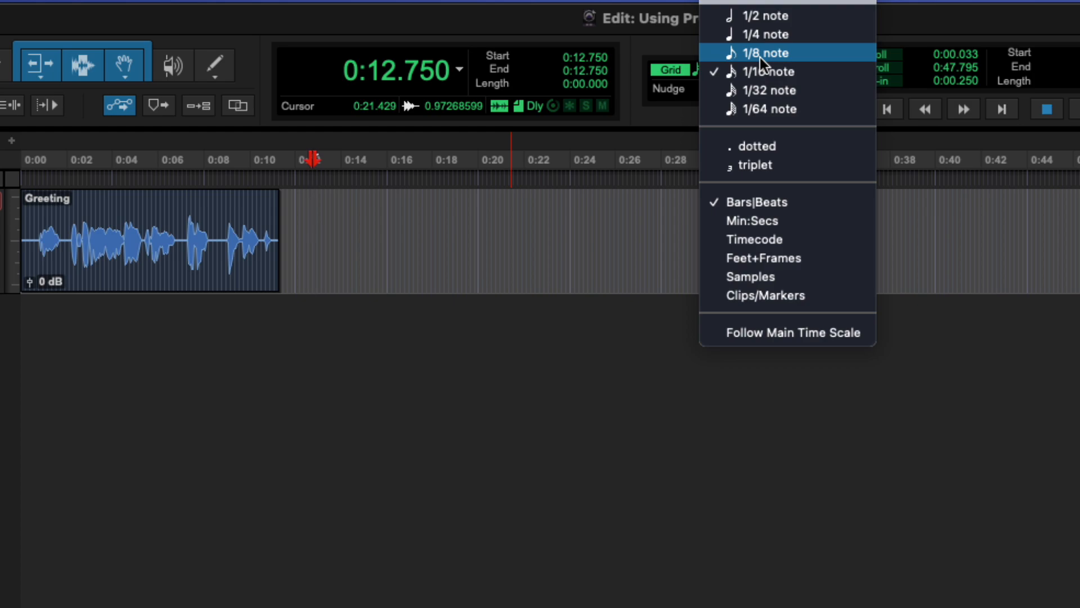
pyautogui.click(767, 221)
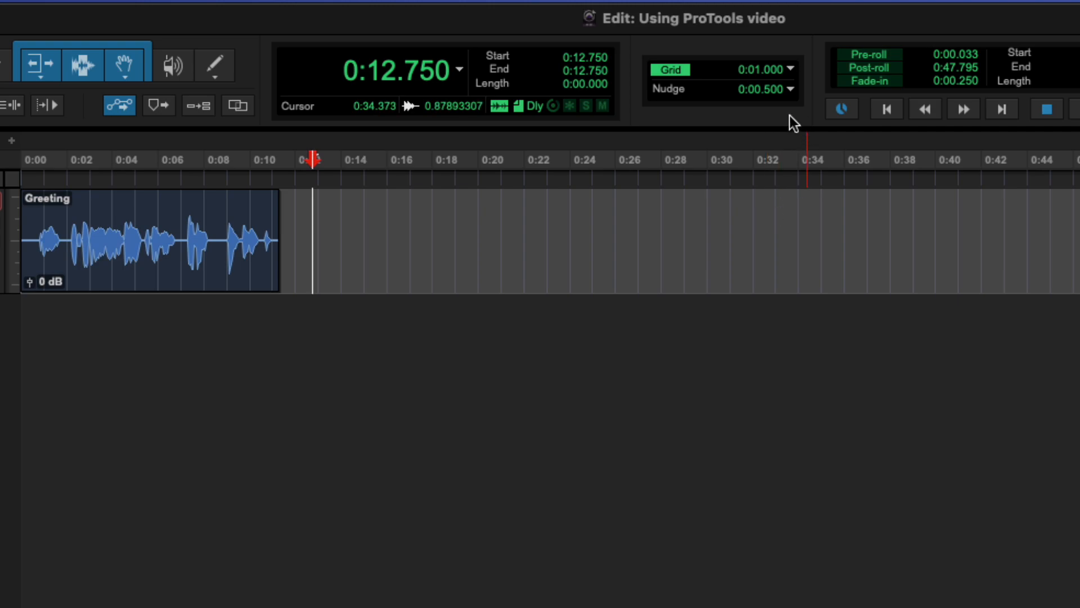
pyautogui.click(791, 70)
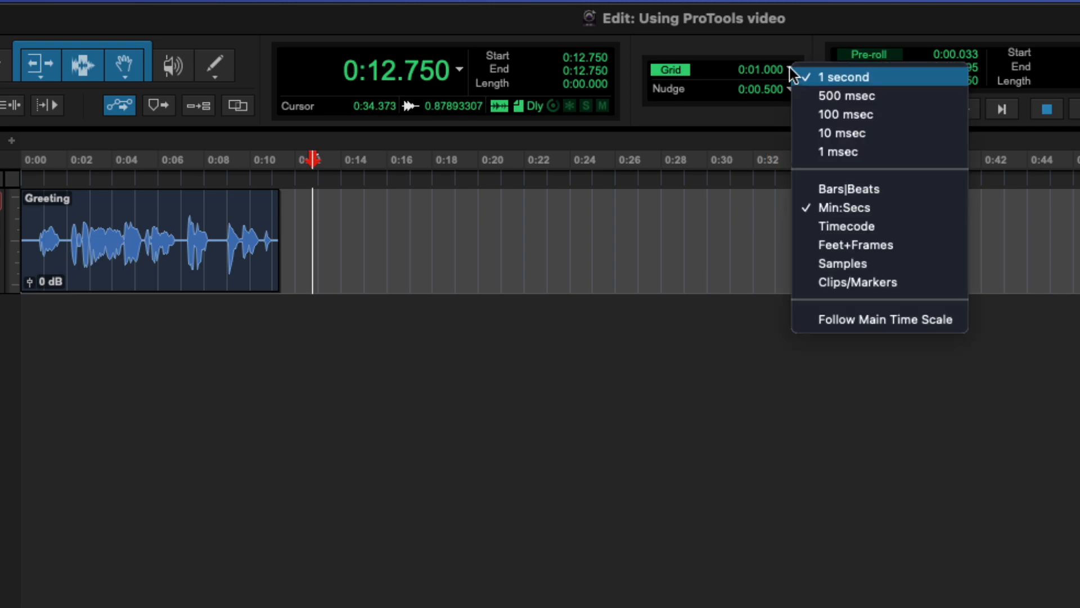
pyautogui.click(856, 96)
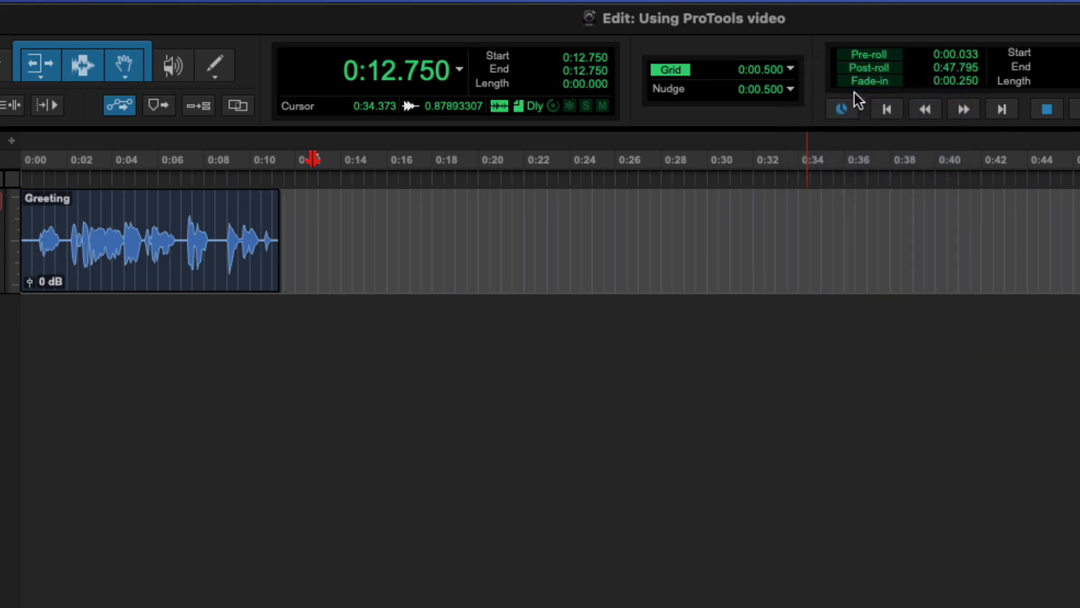
# - Select the empty range from 0:18.000 to 0:21.000 on the Test track, and move the Greeting clip to start at 0:05.500
pyautogui.moveTo(375, 217); pyautogui.dragTo(438, 214)
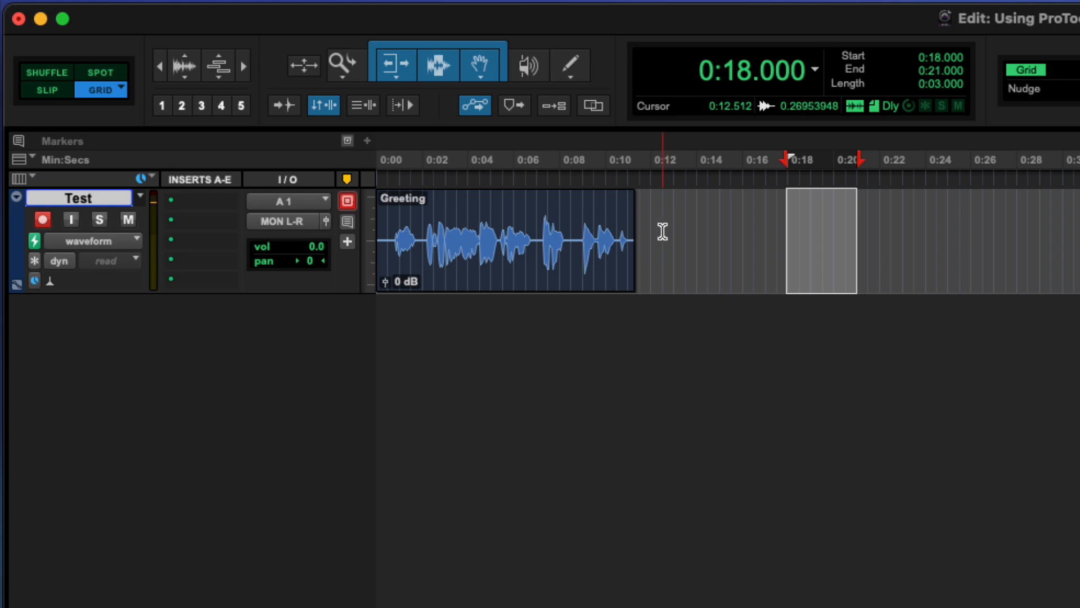
pyautogui.moveTo(525, 274); pyautogui.dragTo(650, 273)
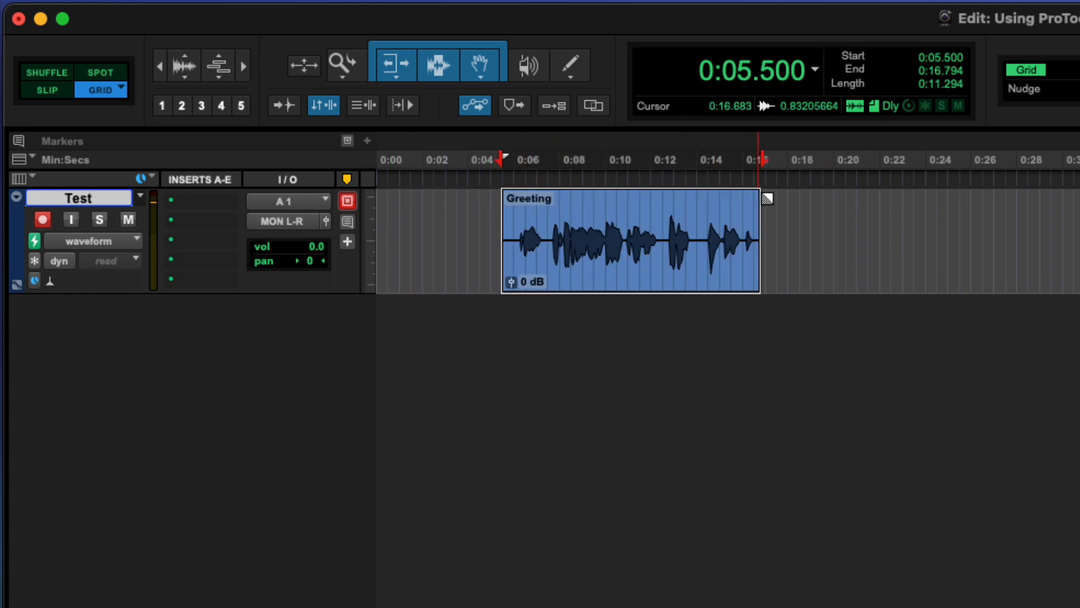
pyautogui.hotkey('shift', 'r')
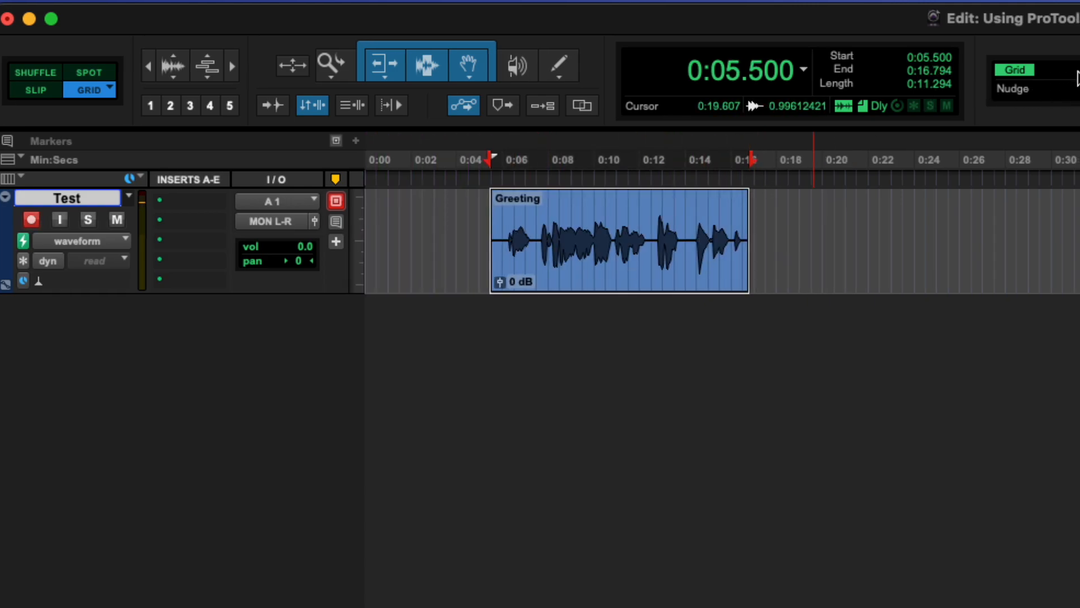
# - Set the grid value to 1 second and move the Greeting clip back to the session start at 0:00.000
pyautogui.click(1066, 71)
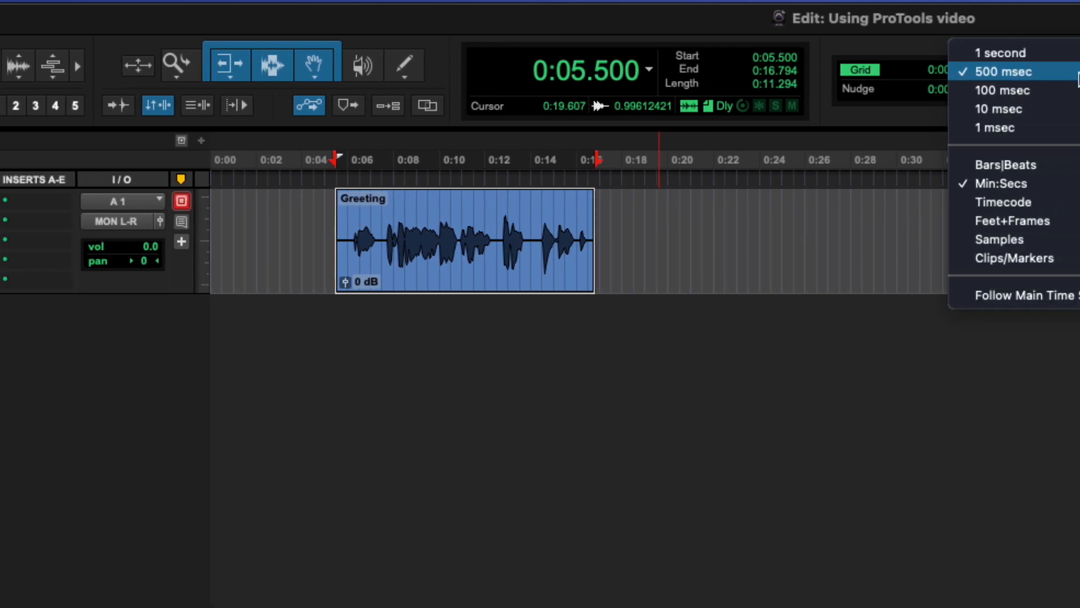
pyautogui.click(1073, 53)
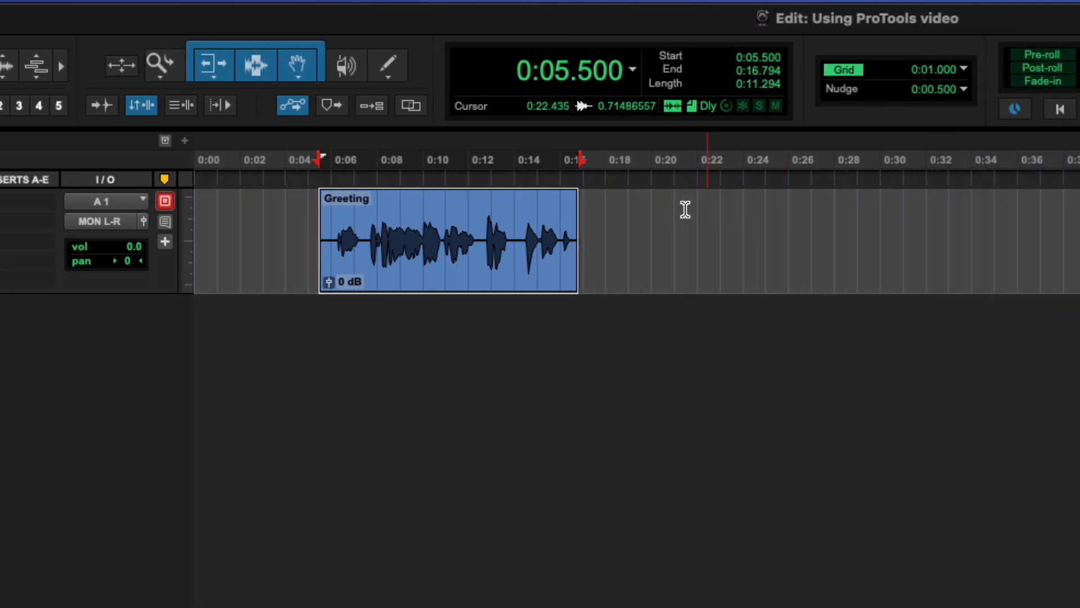
pyautogui.moveTo(403, 278); pyautogui.dragTo(296, 269)
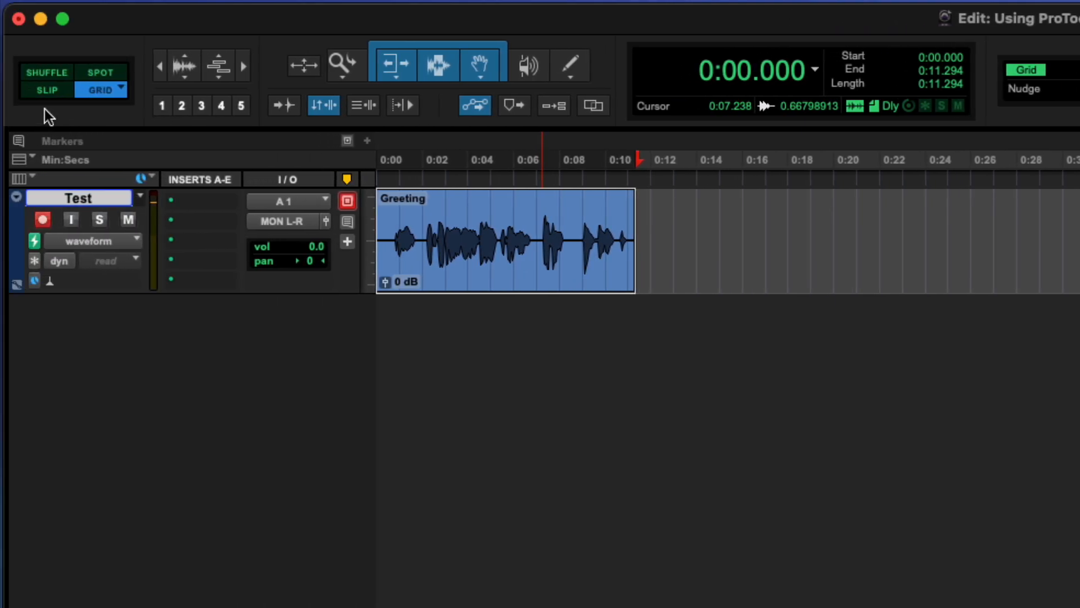
# - Switch to Slip mode and move the Greeting clip freely to start at about 0:07.095
pyautogui.click(45, 89)
pyautogui.moveTo(474, 260); pyautogui.dragTo(641, 280)
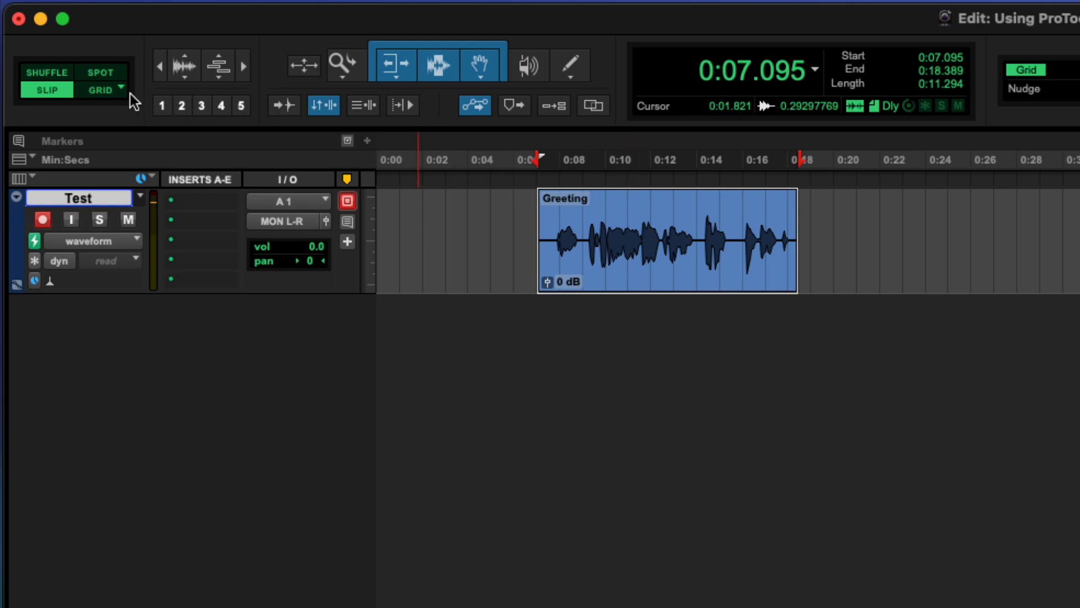
# - Switch to Grid mode, move the Greeting clip to 0:17.000, and return it to the session start at 0:00.000
pyautogui.click(99, 90)
pyautogui.moveTo(694, 282); pyautogui.dragTo(895, 270)
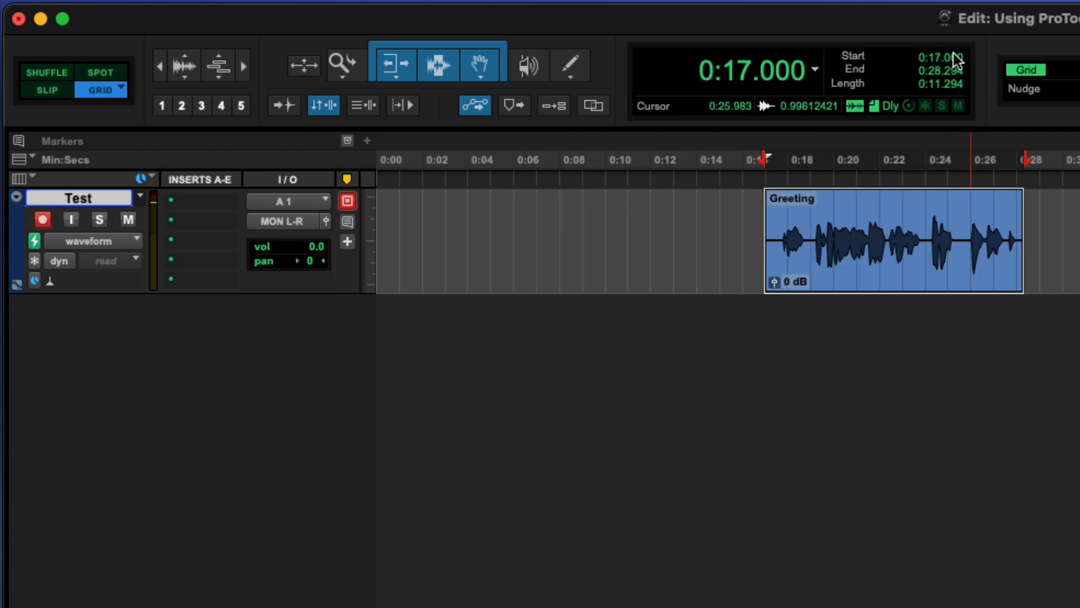
pyautogui.moveTo(911, 277); pyautogui.dragTo(460, 271)
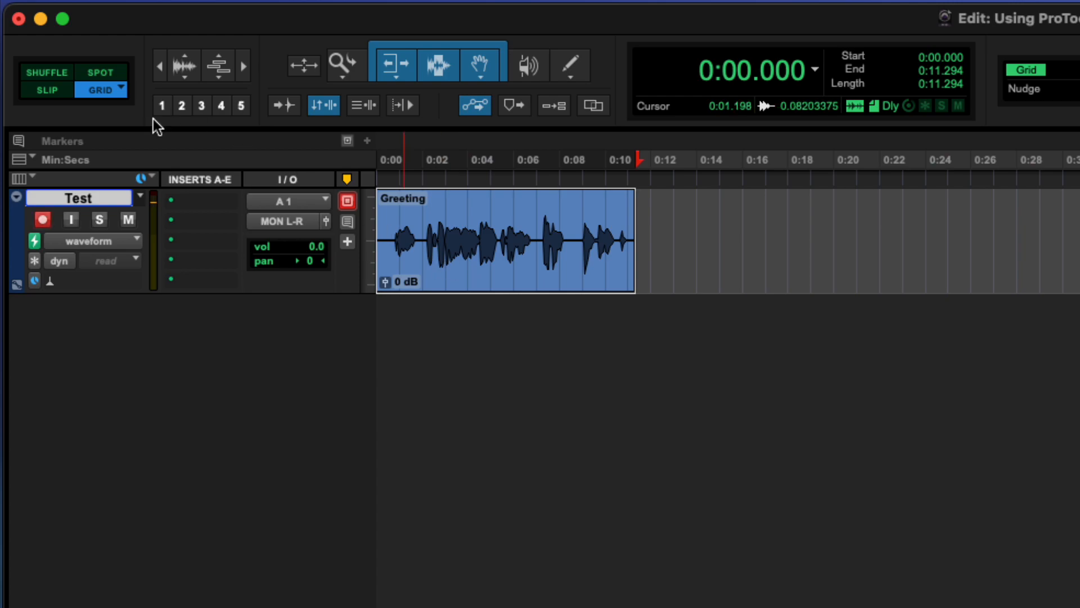
# - Switch to Shuffle mode, place the edit cursor at about 0:06.999 in the Greeting clip, and separate the clip there
pyautogui.click(47, 75)
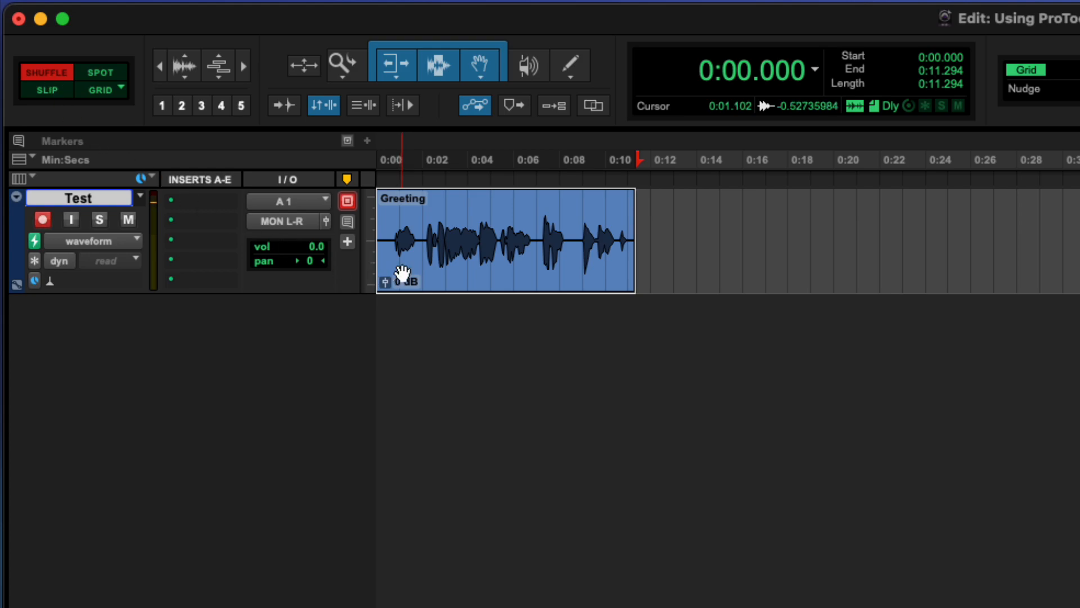
pyautogui.click(680, 215)
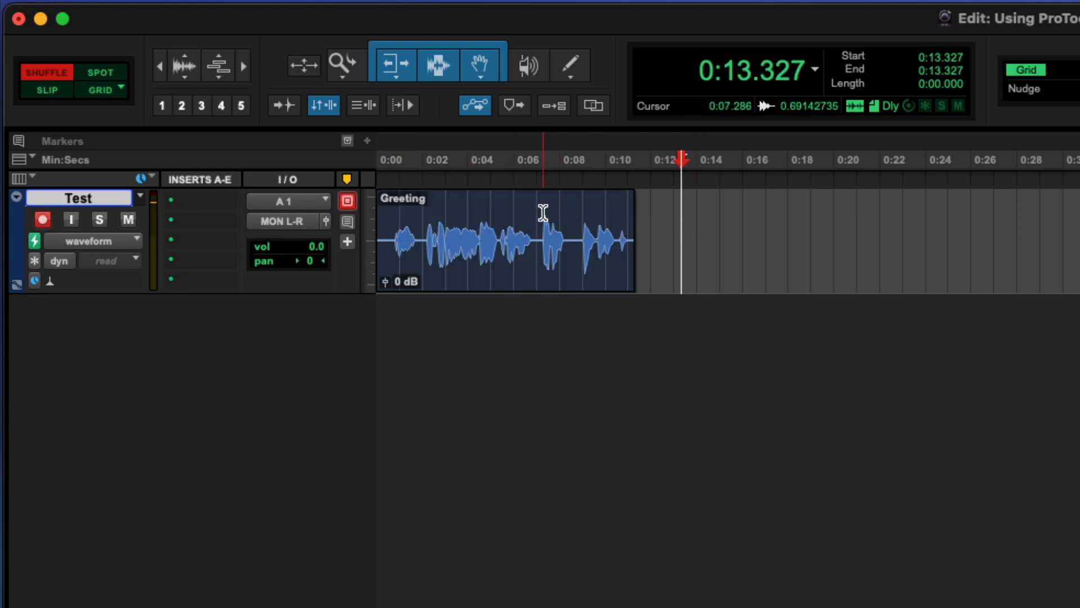
pyautogui.click(536, 216)
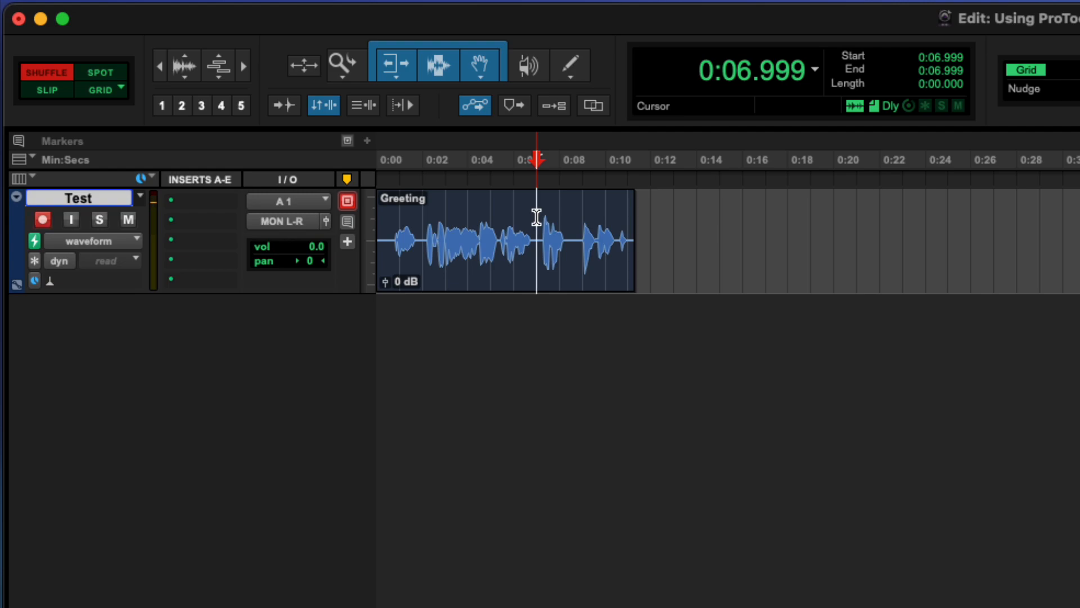
pyautogui.moveTo(149, 6)
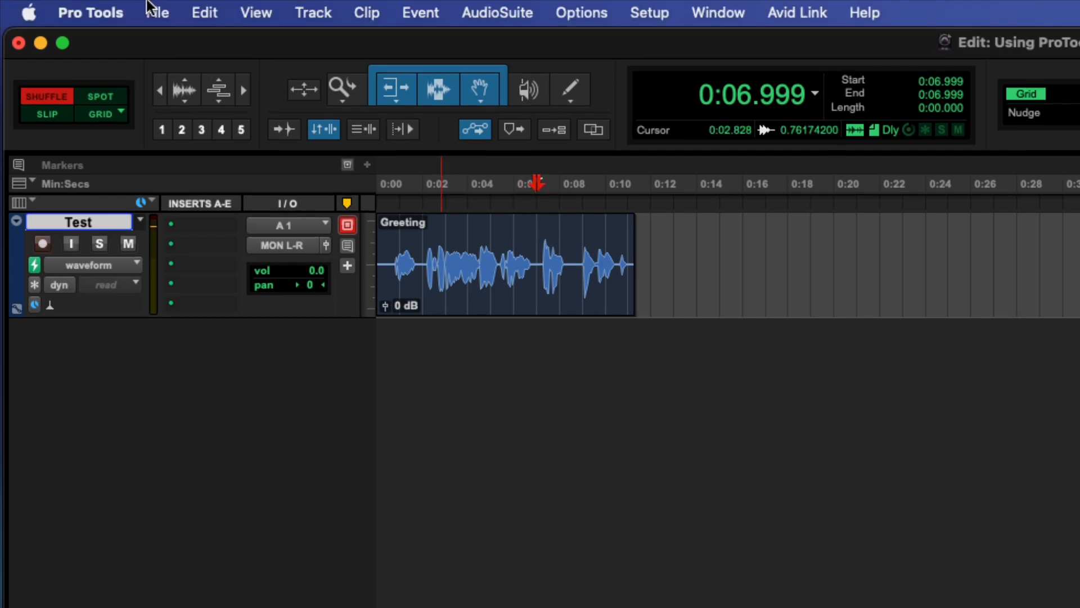
pyautogui.click(204, 12)
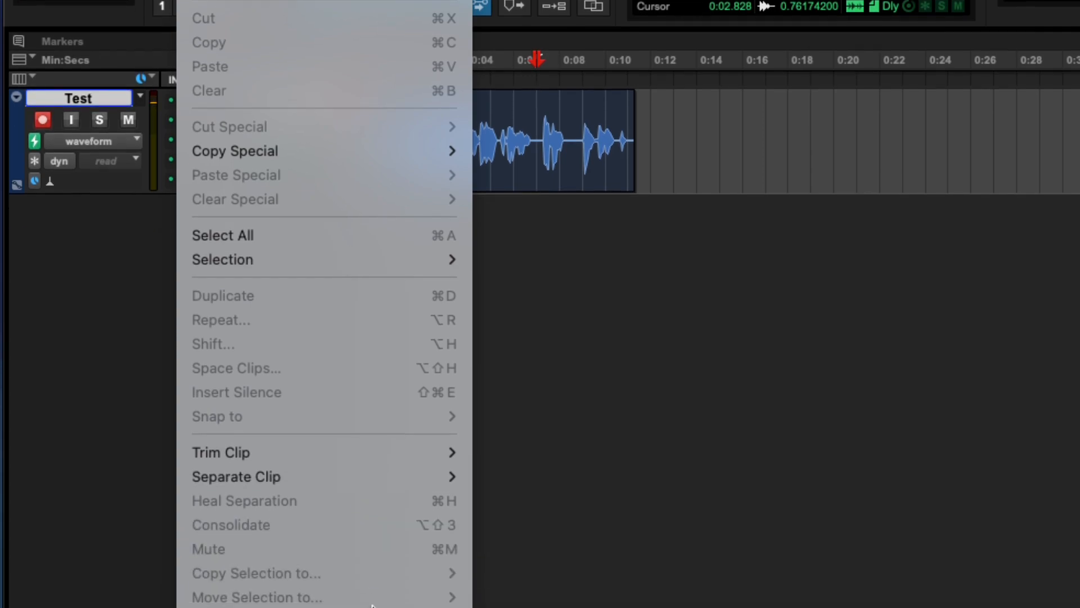
pyautogui.moveTo(381, 479)
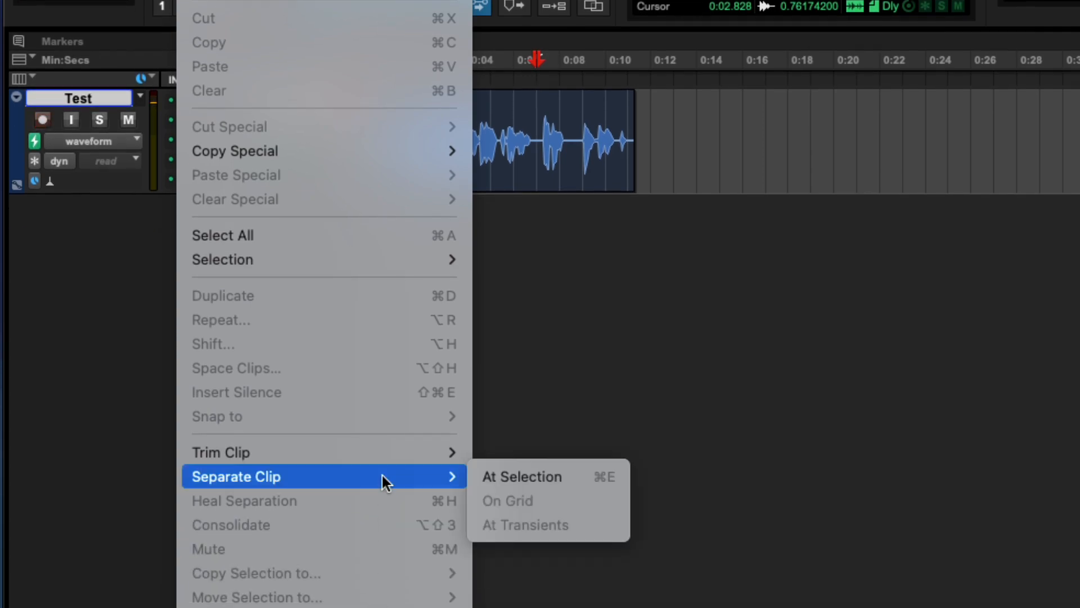
pyautogui.click(547, 479)
# - Switch to Grid mode, and move the Greeting-02 clip to start at 0:11.000 and the Greeting-01 clip to 0:02.000
pyautogui.click(602, 177)
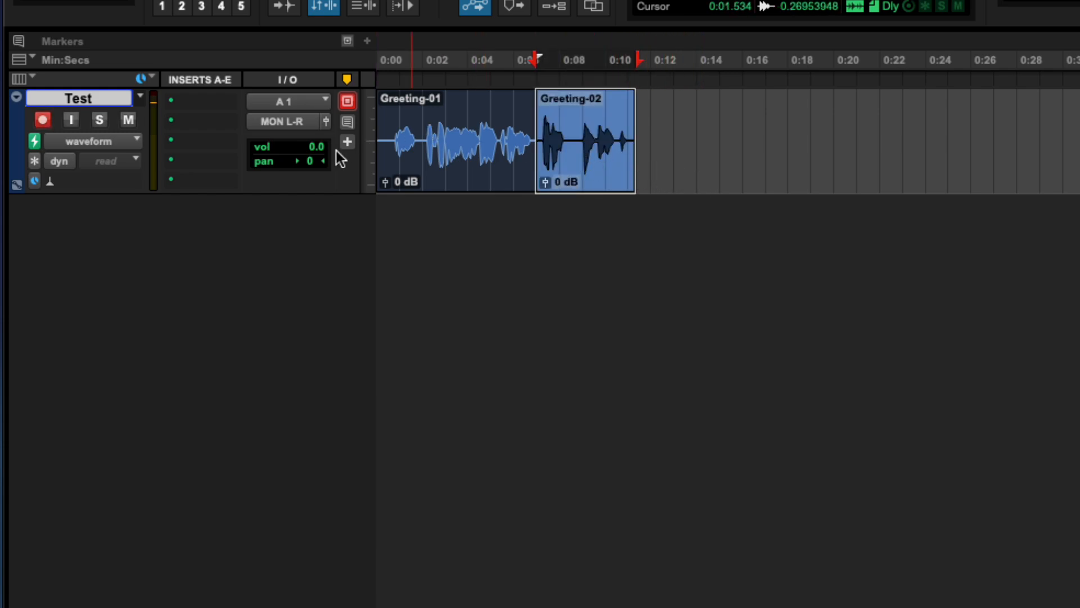
pyautogui.click(100, 71)
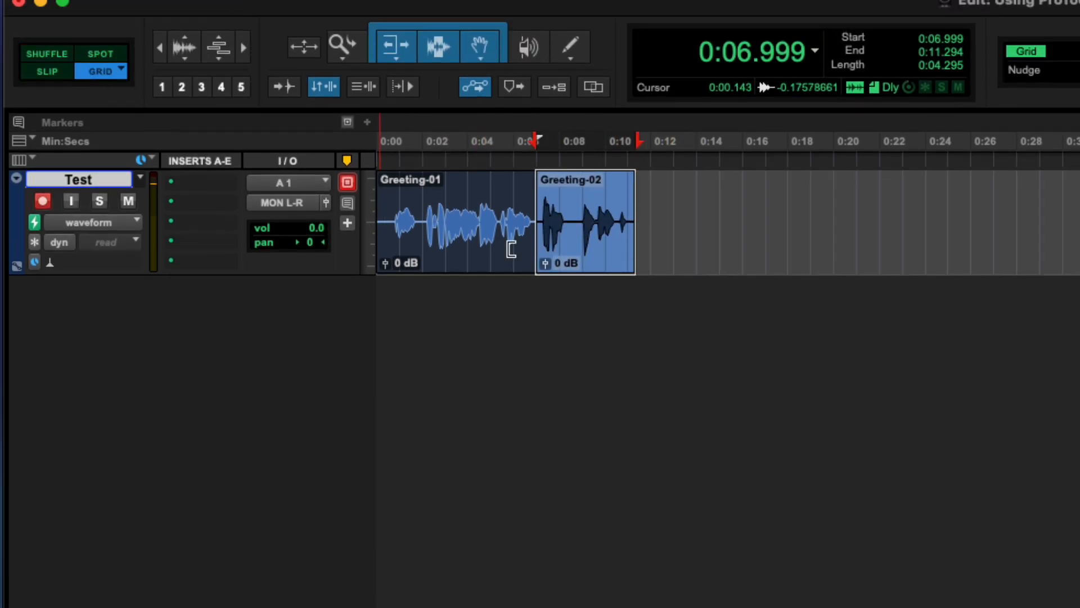
pyautogui.moveTo(581, 251); pyautogui.dragTo(661, 247)
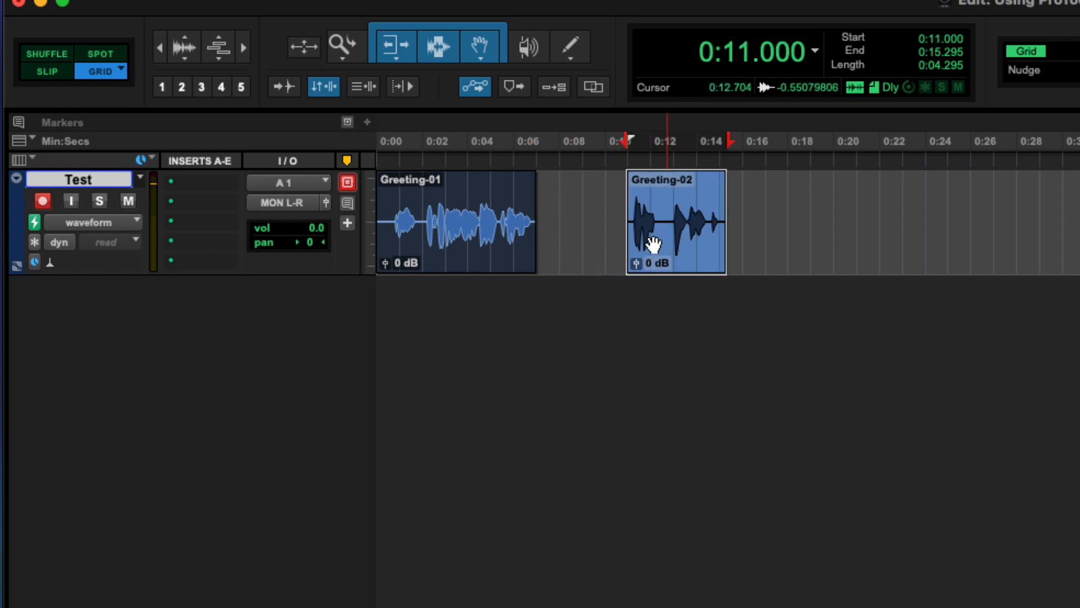
pyautogui.click(446, 246)
pyautogui.moveTo(447, 246); pyautogui.dragTo(487, 247)
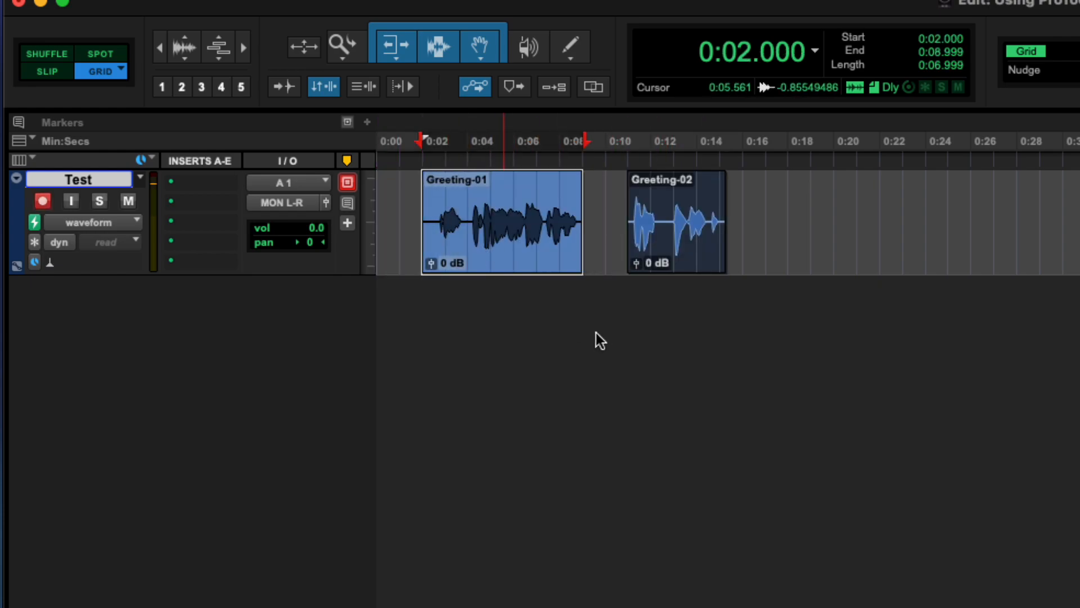
# - In Shuffle mode, move the Greeting-01 clip behind Greeting-02, and move Greeting-02 back to the last position
pyautogui.click(48, 54)
pyautogui.moveTo(647, 260); pyautogui.dragTo(848, 244)
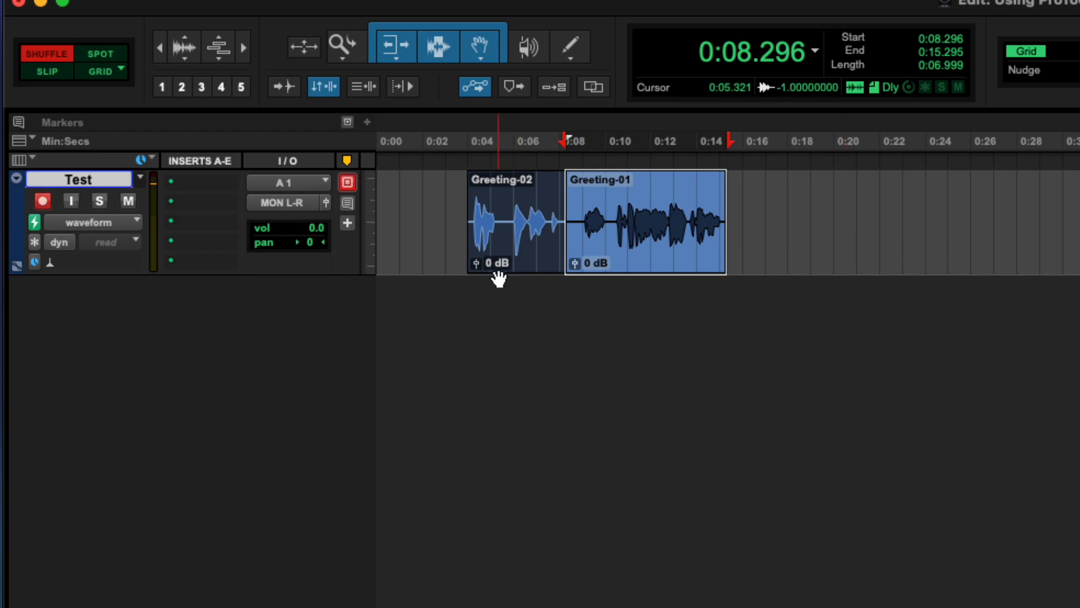
pyautogui.click(523, 259)
pyautogui.moveTo(524, 253); pyautogui.dragTo(752, 260)
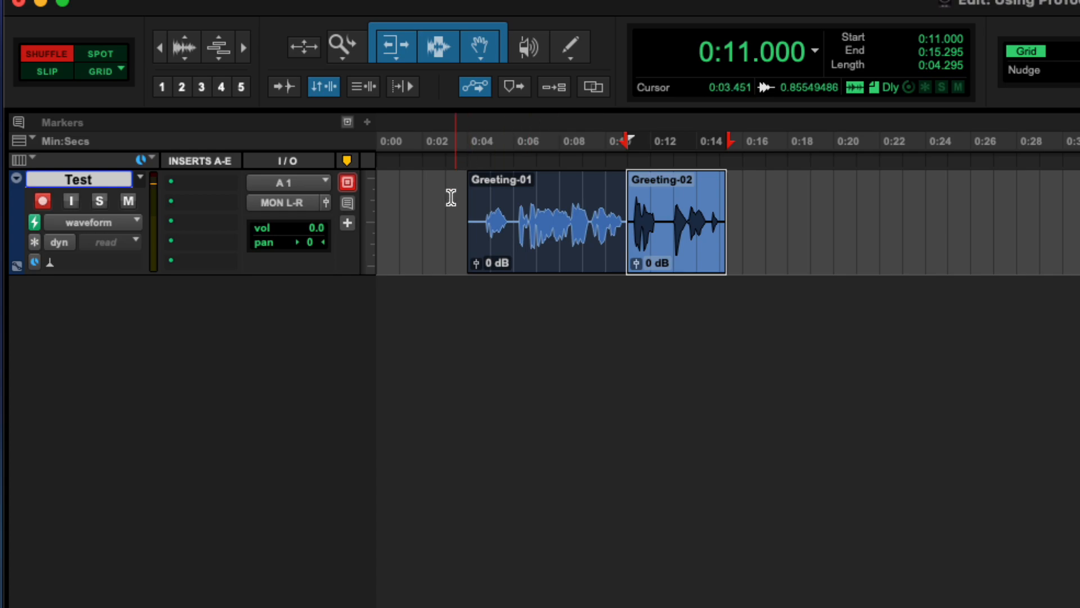
# - Shuffle both clips against the session start with Greeting-01 first, and move Greeting-01 behind Greeting-02
pyautogui.moveTo(505, 250); pyautogui.dragTo(401, 251)
pyautogui.moveTo(680, 234); pyautogui.dragTo(584, 234)
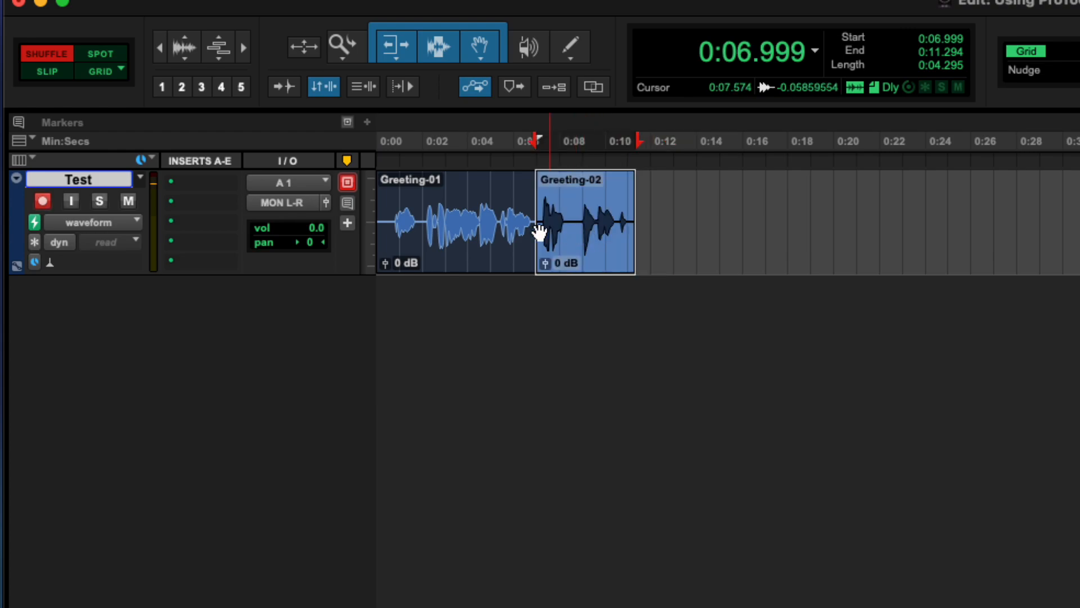
pyautogui.moveTo(463, 251); pyautogui.dragTo(825, 244)
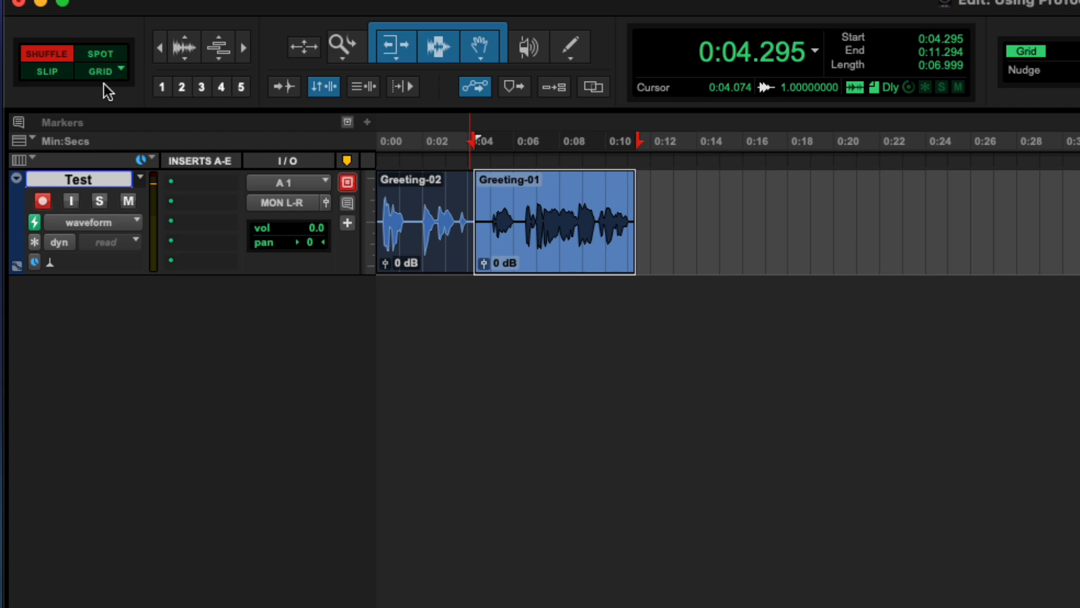
# - Switch to Spot mode and spot the Greeting-01 clip to a start time of 0:08.000
pyautogui.click(99, 57)
pyautogui.click(548, 251)
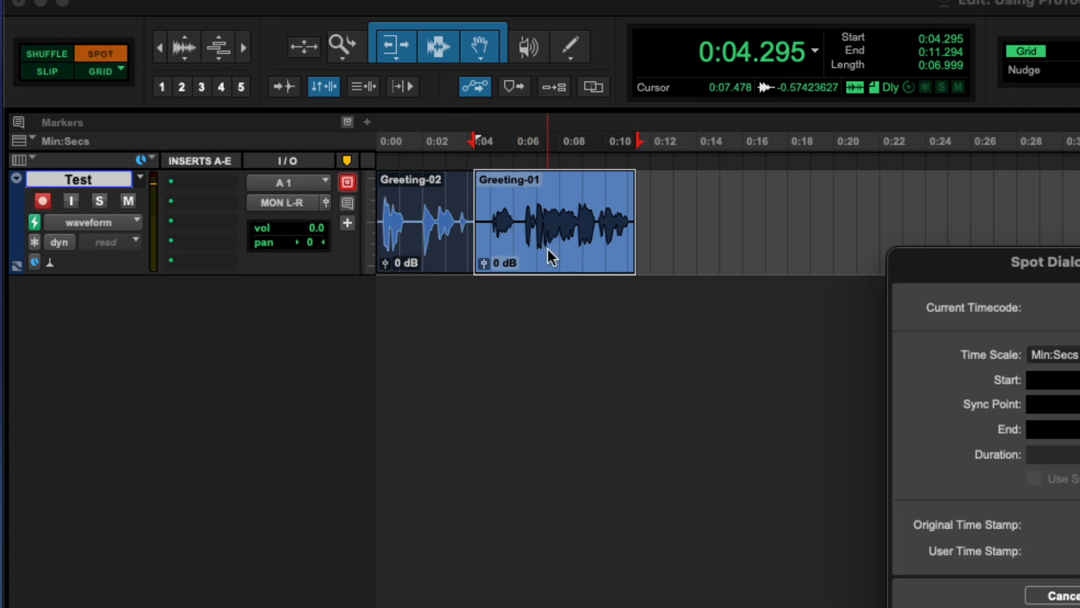
pyautogui.moveTo(898, 260); pyautogui.dragTo(481, 104)
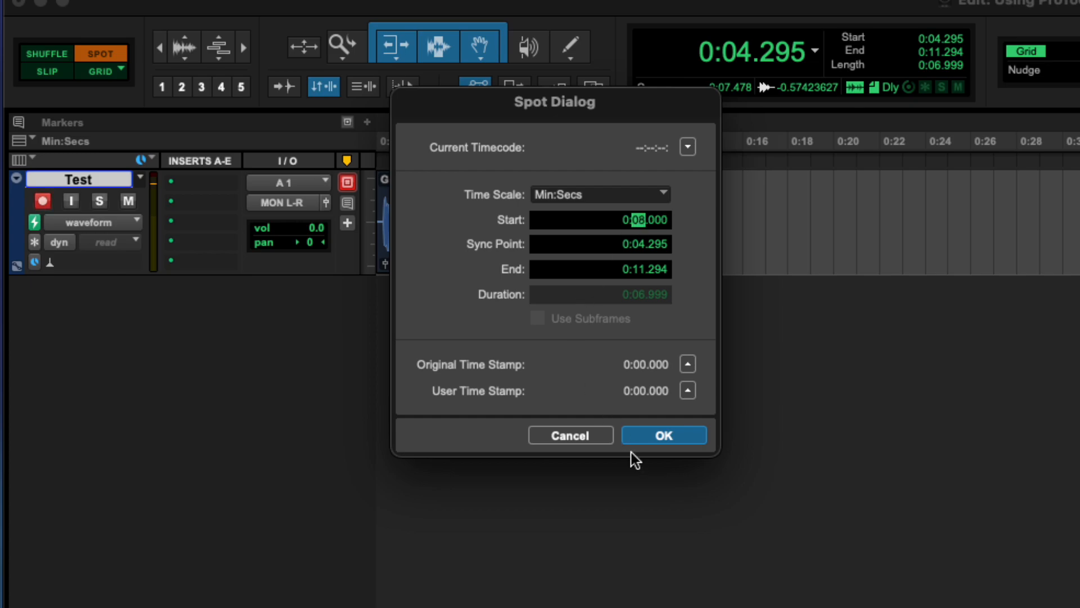
pyautogui.click(663, 435)
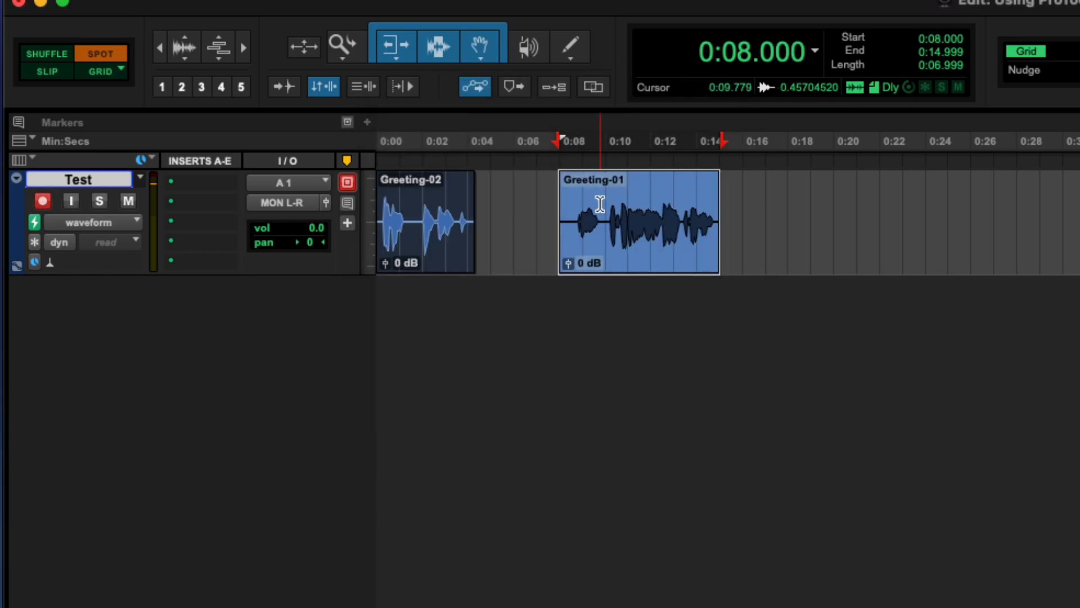
# - Spot the Greeting-02 clip to a start time of 0:12.000, and undo the move
pyautogui.click(414, 248)
pyautogui.moveTo(1000, 262); pyautogui.dragTo(687, 120)
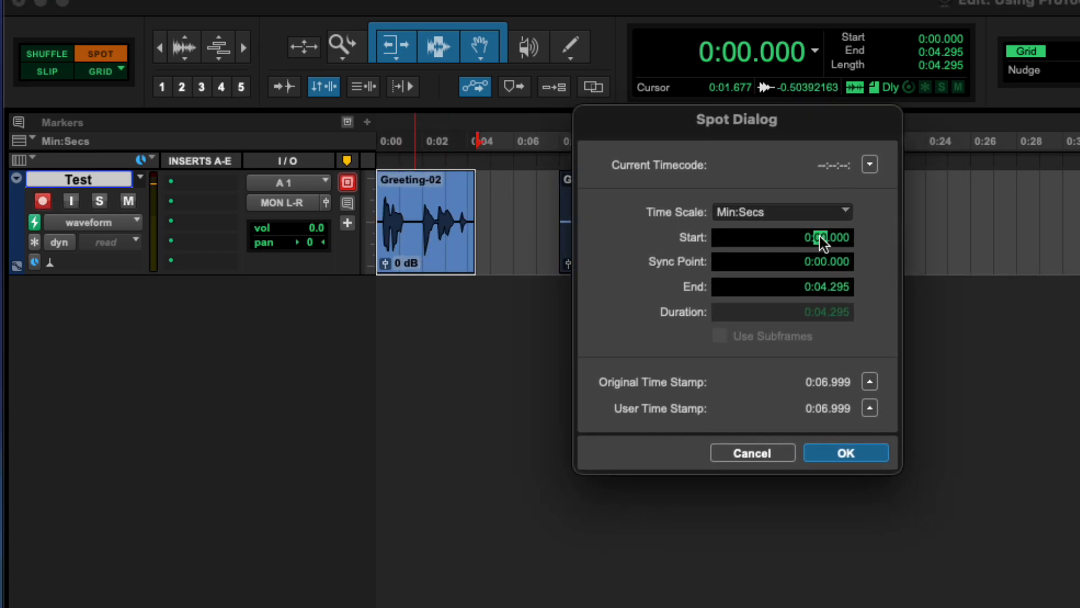
pyautogui.write('12')
pyautogui.click(845, 452)
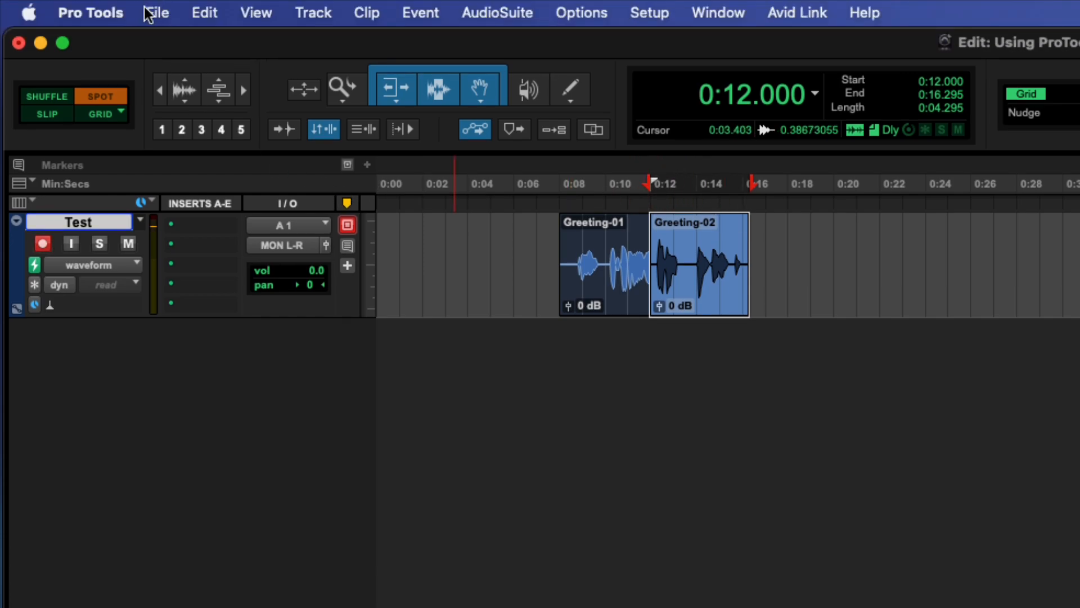
pyautogui.click(204, 12)
pyautogui.click(214, 46)
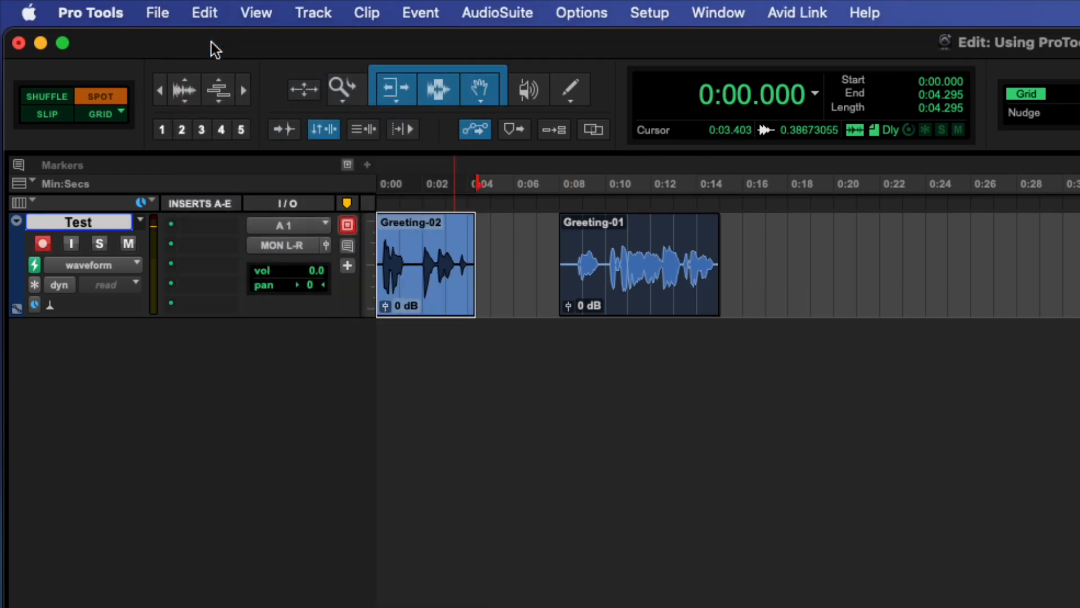
# - Switch to Grid mode, and move the Greeting-01 clip to 0:00.000 and the Greeting-02 clip directly behind it at 0:07.000
pyautogui.hotkey('shift', 'r')
pyautogui.click(97, 115)
pyautogui.moveTo(419, 296); pyautogui.dragTo(894, 284)
pyautogui.moveTo(616, 290); pyautogui.dragTo(414, 293)
pyautogui.moveTo(880, 284); pyautogui.dragTo(586, 285)
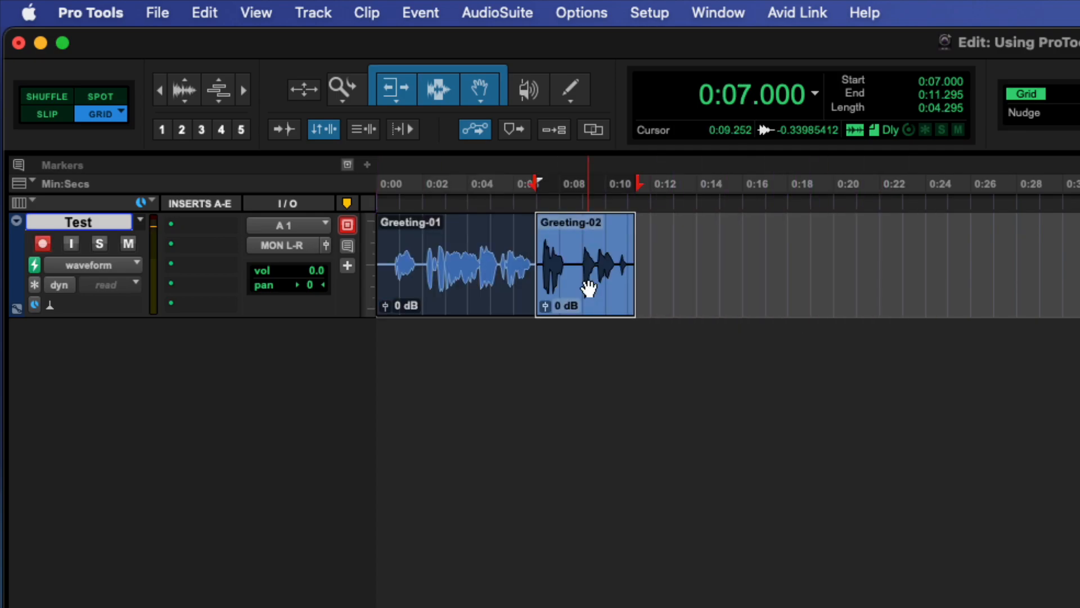
# - Select the range from 0:00.000 to 0:12.000 across both clips on the Test track and consolidate it into one clip
pyautogui.click(673, 242)
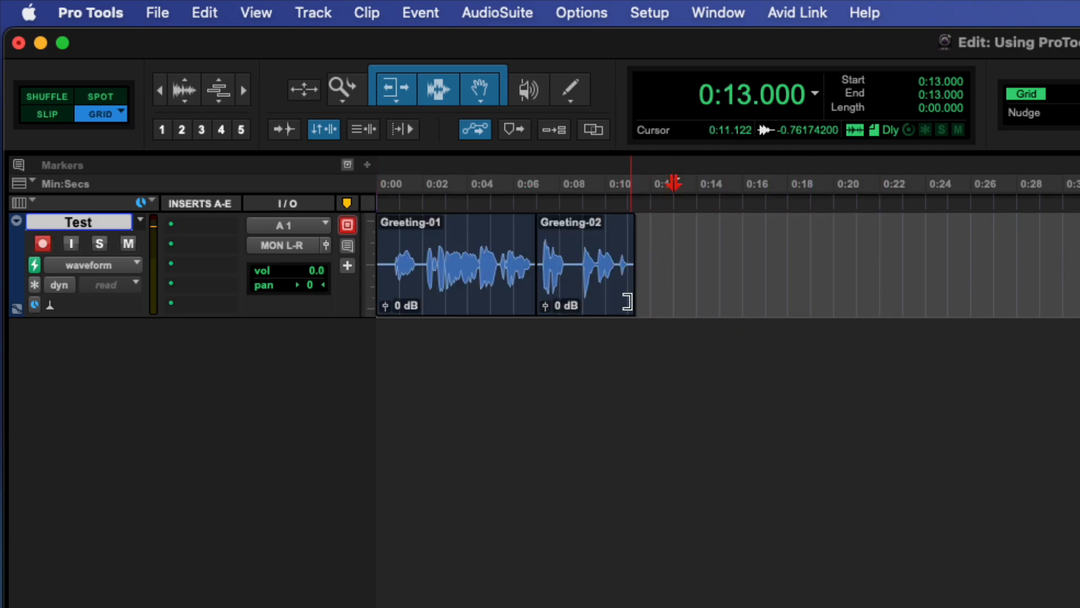
pyautogui.click(575, 296)
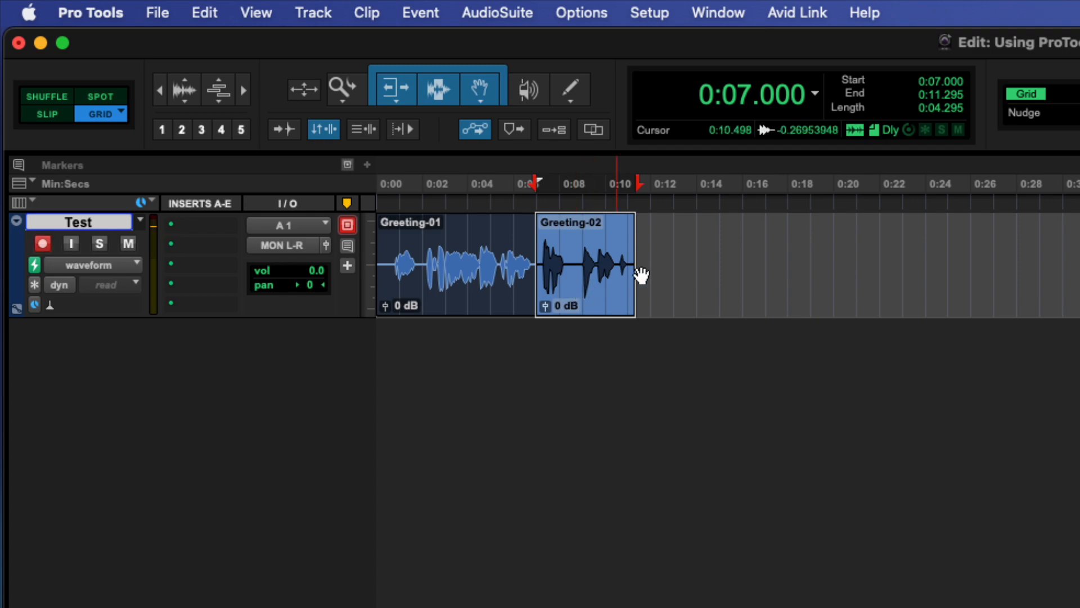
pyautogui.moveTo(650, 225); pyautogui.dragTo(354, 224)
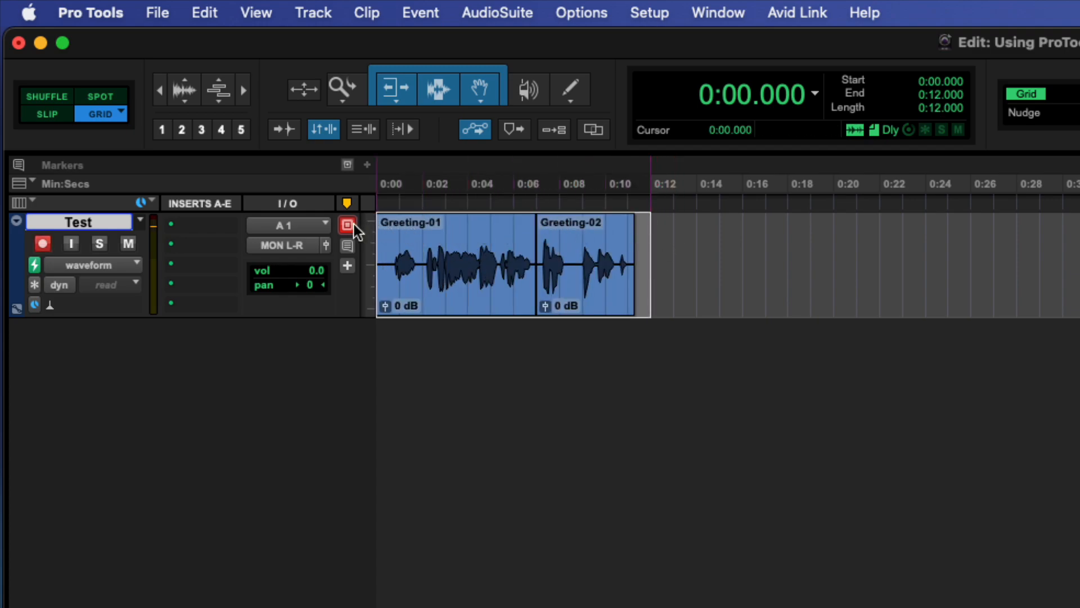
pyautogui.click(204, 13)
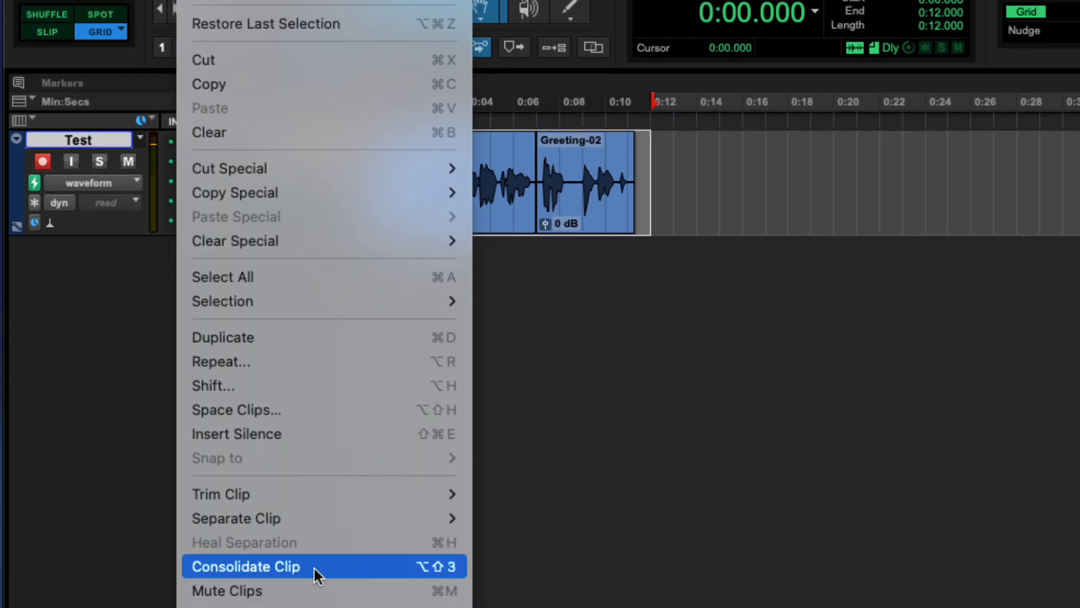
pyautogui.click(313, 566)
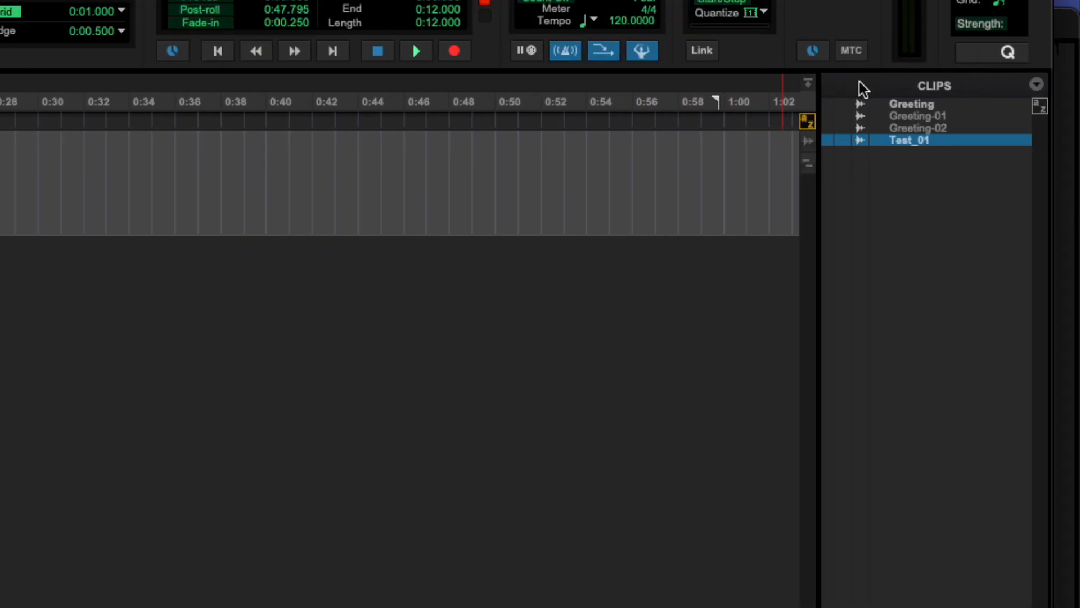
# - Place the Greeting, Greeting-01, Greeting-02 and Test_01 clips from the Clips list in the empty area past 0:44 on the Test track, and delete them
pyautogui.click(910, 104)
pyautogui.moveTo(909, 103); pyautogui.dragTo(396, 158)
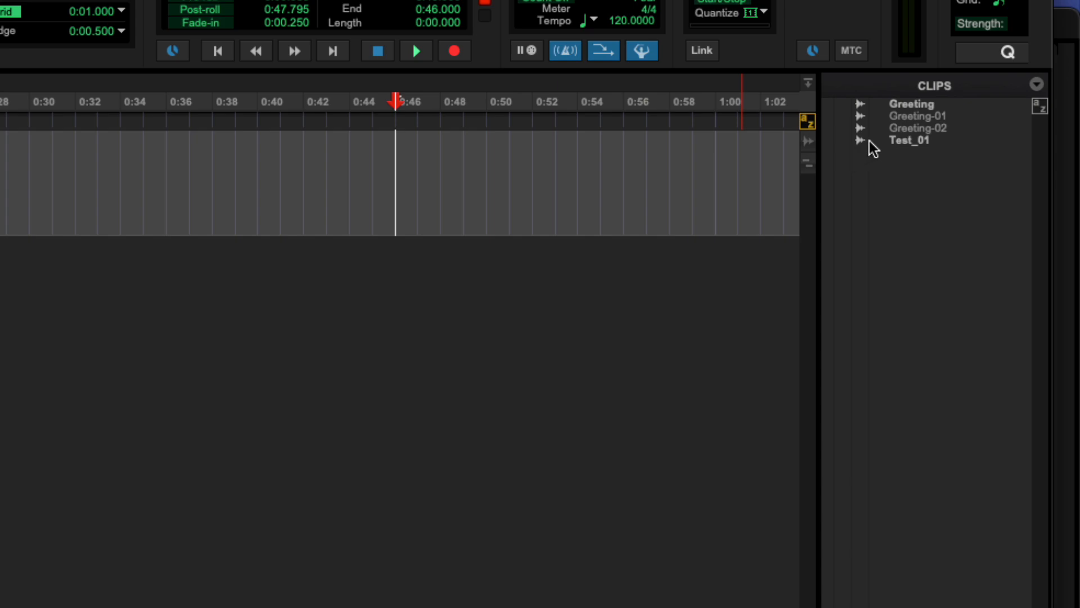
pyautogui.moveTo(900, 115); pyautogui.dragTo(543, 192)
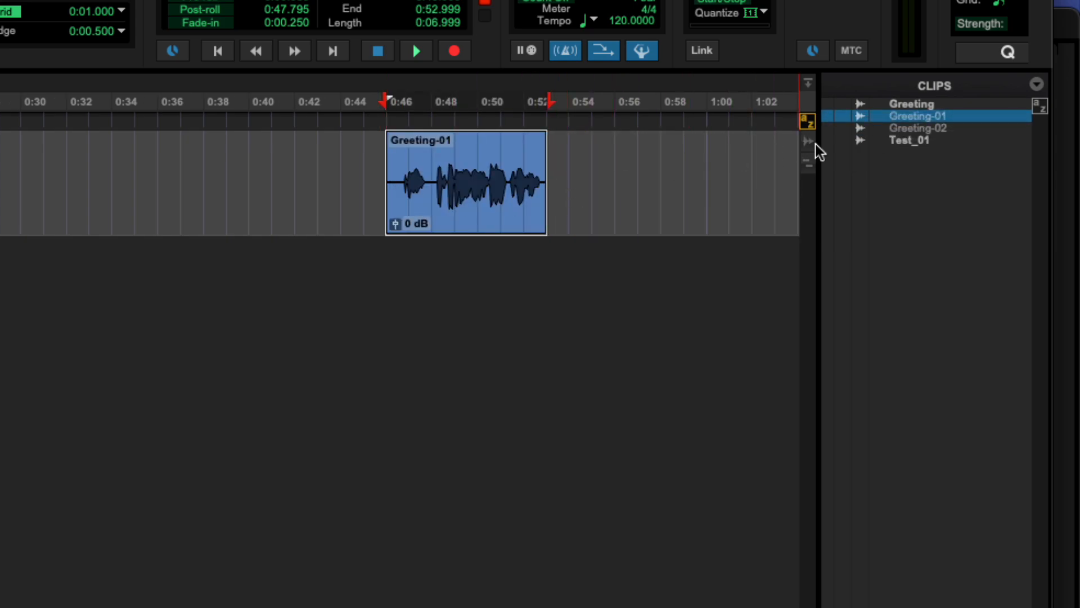
pyautogui.moveTo(903, 128); pyautogui.dragTo(582, 174)
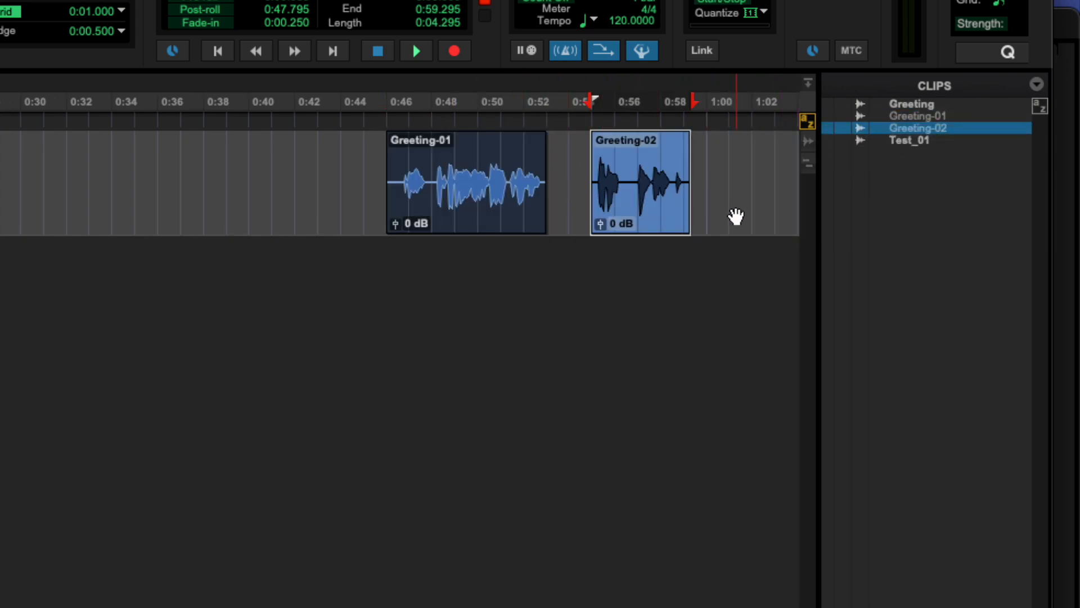
pyautogui.moveTo(726, 184); pyautogui.dragTo(336, 188)
pyautogui.press('Delete')
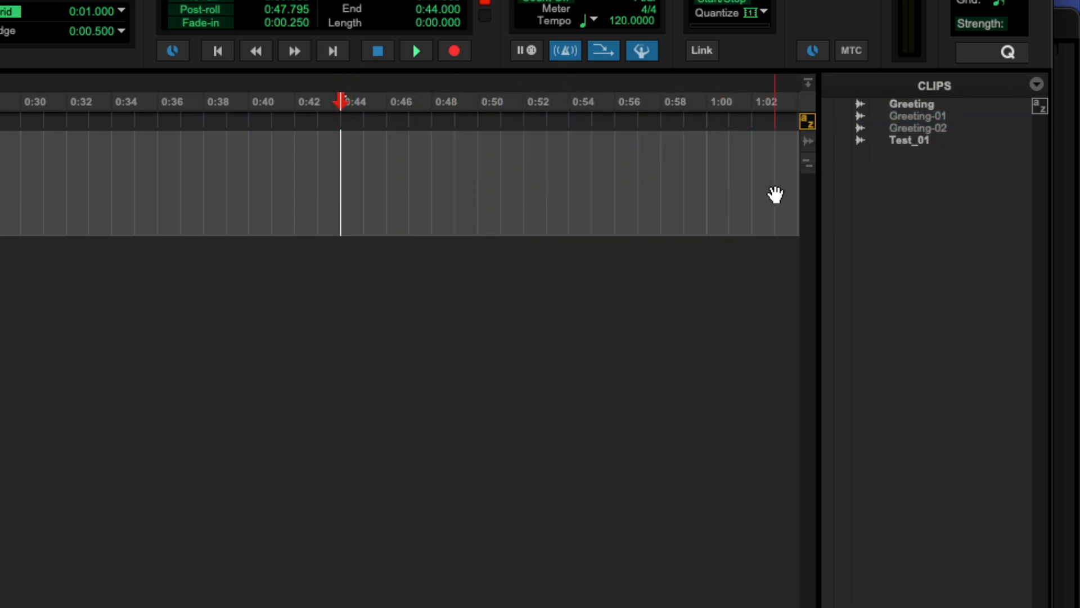
pyautogui.moveTo(903, 140); pyautogui.dragTo(423, 218)
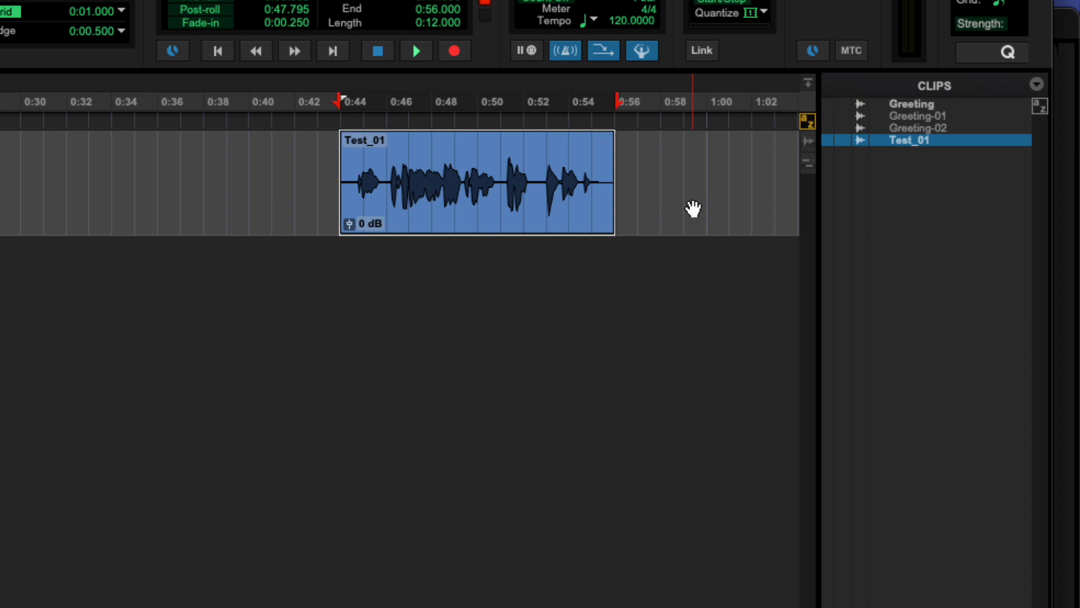
pyautogui.press('Delete')
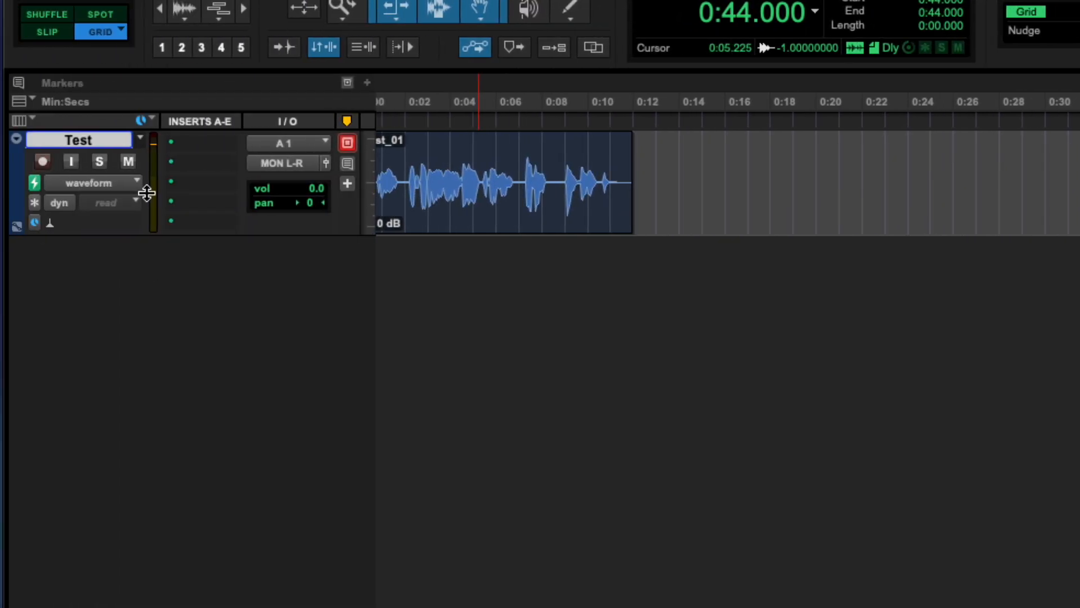
# - Disarm recording on the Test track
pyautogui.hscroll(2, 120, 238)
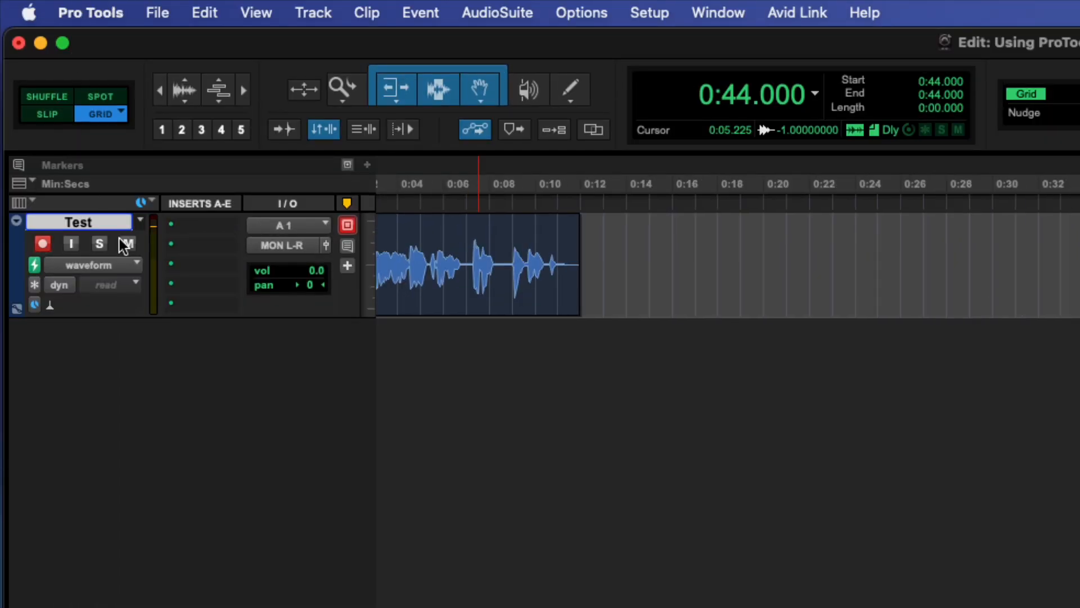
pyautogui.click(37, 246)
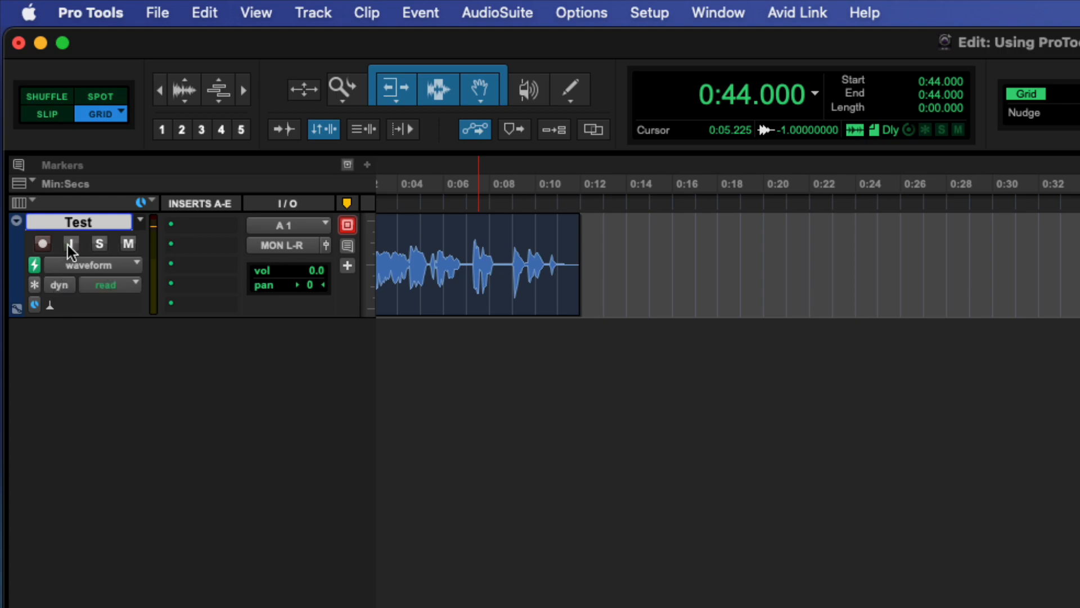
# - Try Solo and Mute on the Test track, switching each on and off again
pyautogui.click(100, 243)
pyautogui.click(100, 244)
pyautogui.click(98, 244)
pyautogui.click(98, 244)
pyautogui.click(128, 245)
pyautogui.click(127, 244)
pyautogui.click(127, 244)
pyautogui.click(127, 244)
# - Hide the Inserts A-E and I/O columns in the Edit window
pyautogui.click(23, 204)
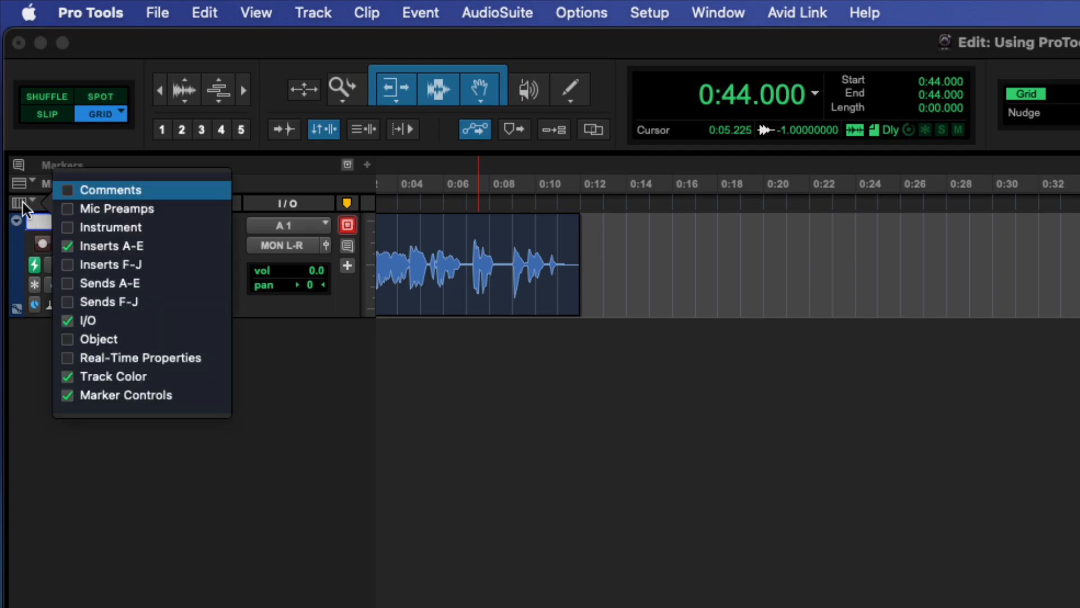
pyautogui.click(109, 244)
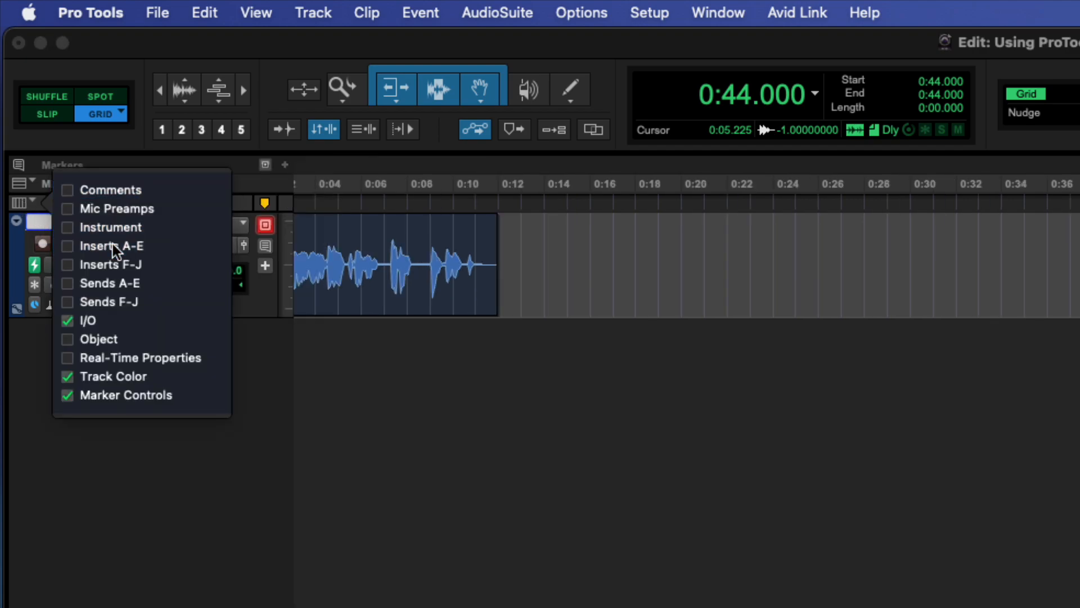
pyautogui.click(153, 156)
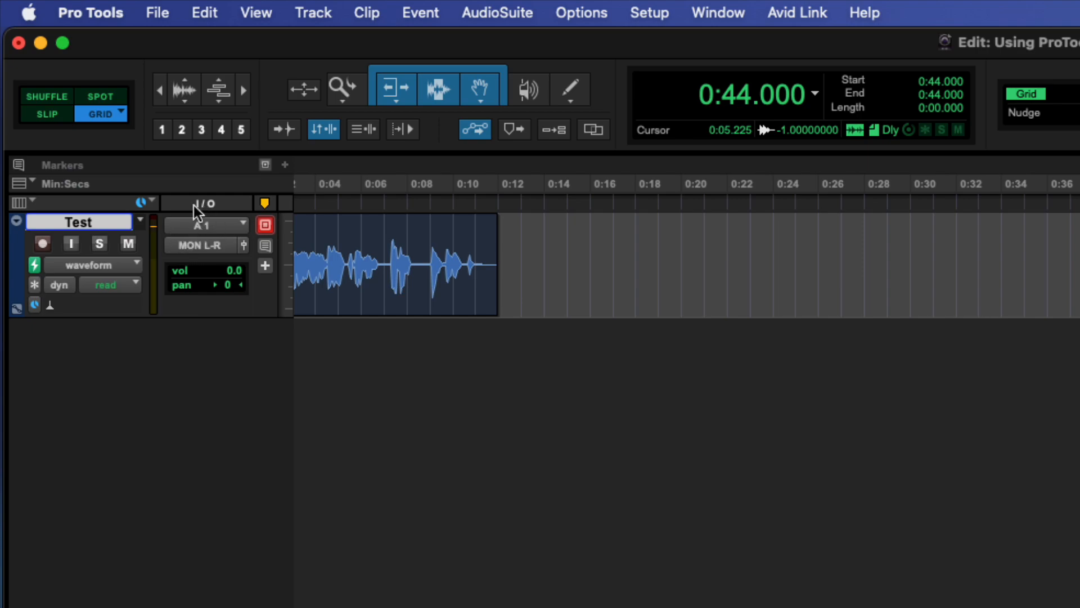
pyautogui.click(18, 203)
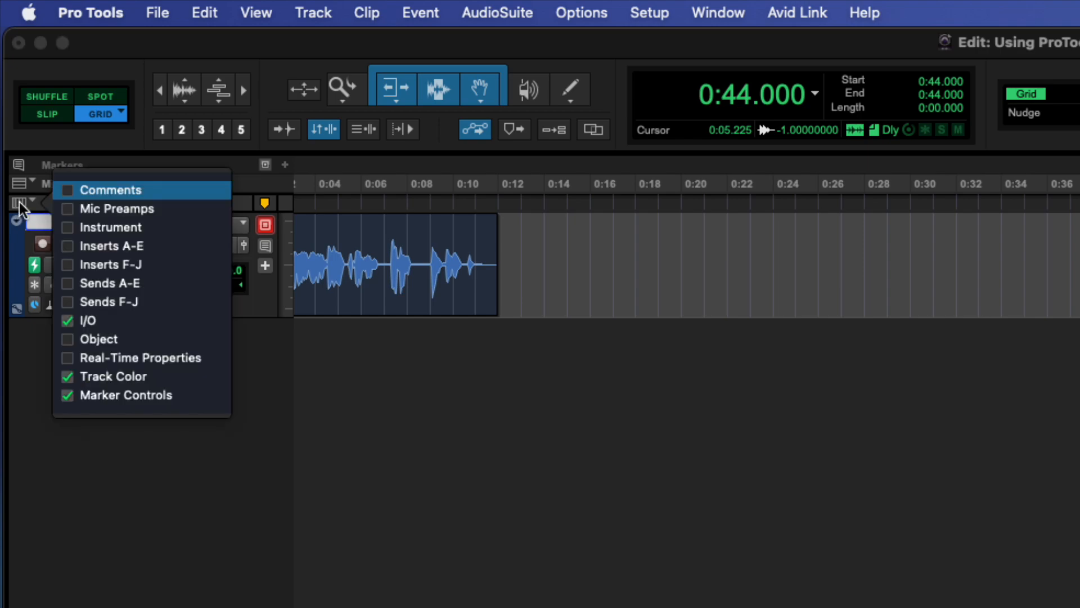
pyautogui.click(113, 315)
pyautogui.click(289, 353)
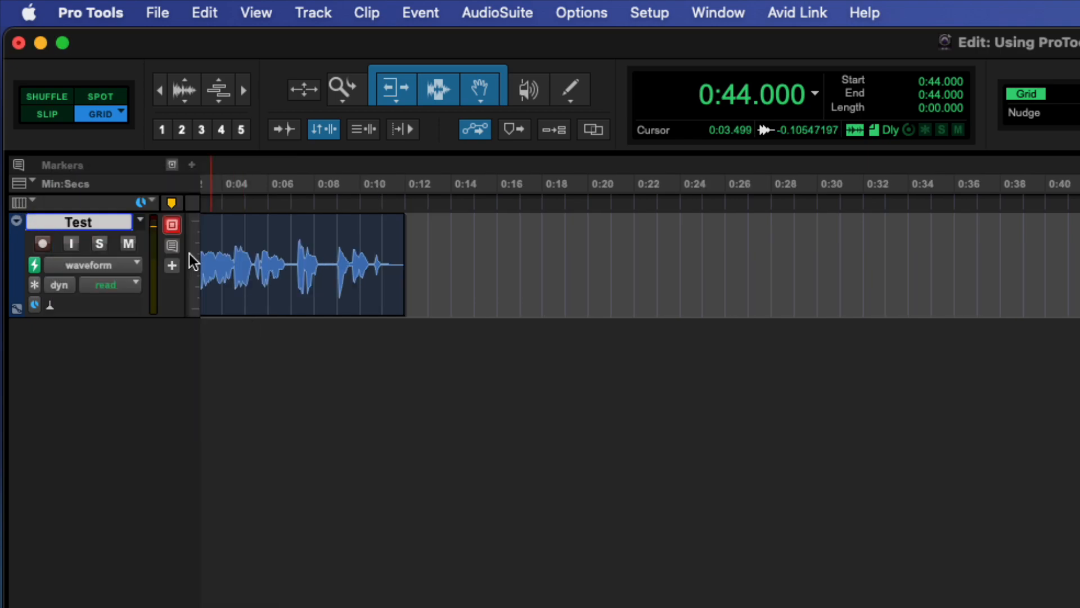
# - Bring back the I/O column to view the Test track's interface input choices, and hide the column again
pyautogui.click(14, 197)
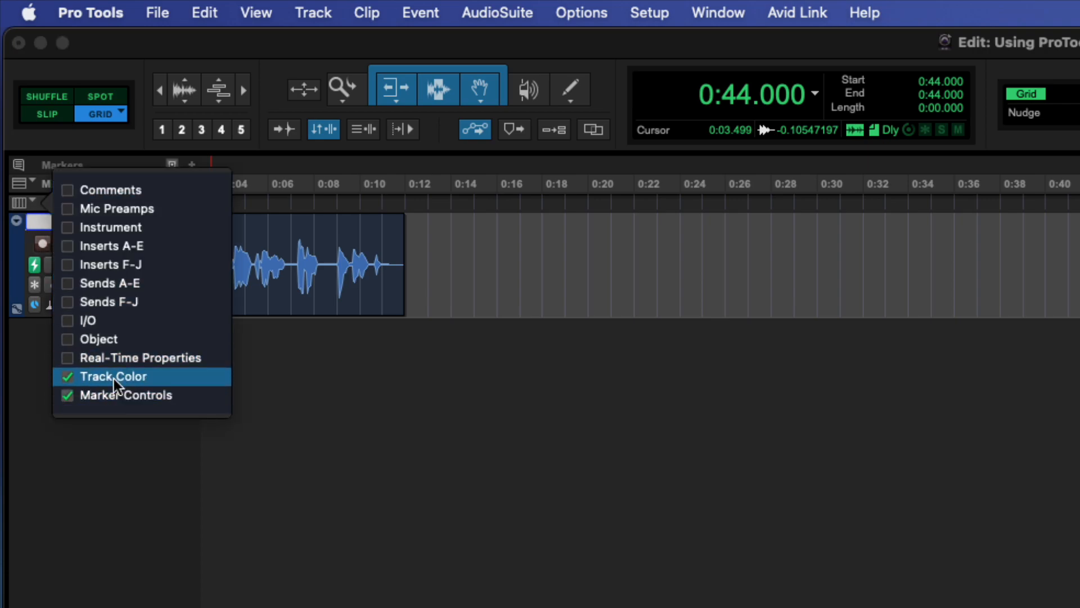
pyautogui.click(68, 322)
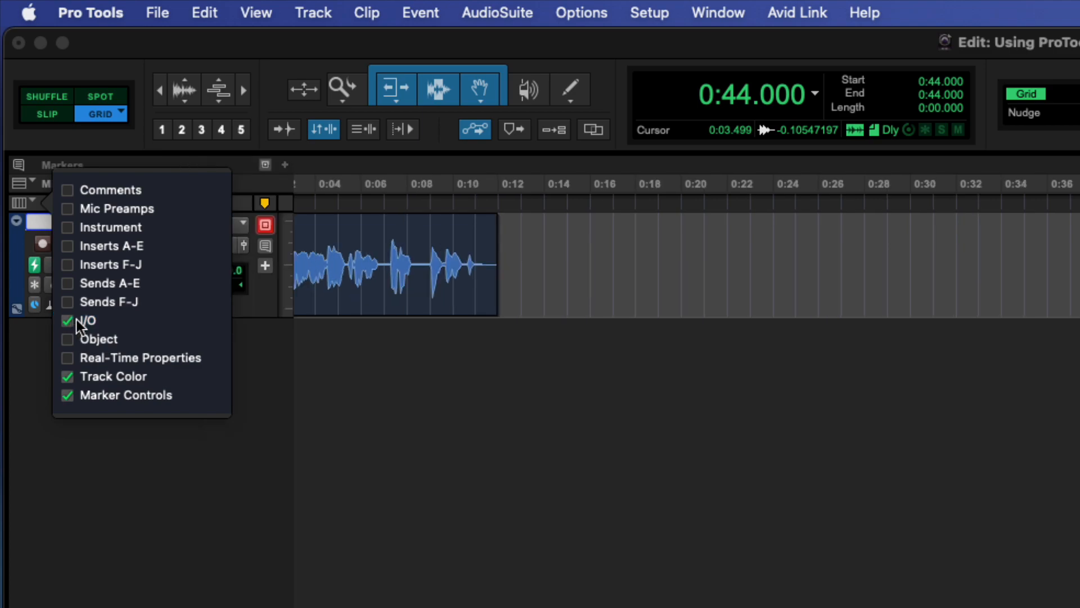
pyautogui.click(247, 372)
pyautogui.click(216, 221)
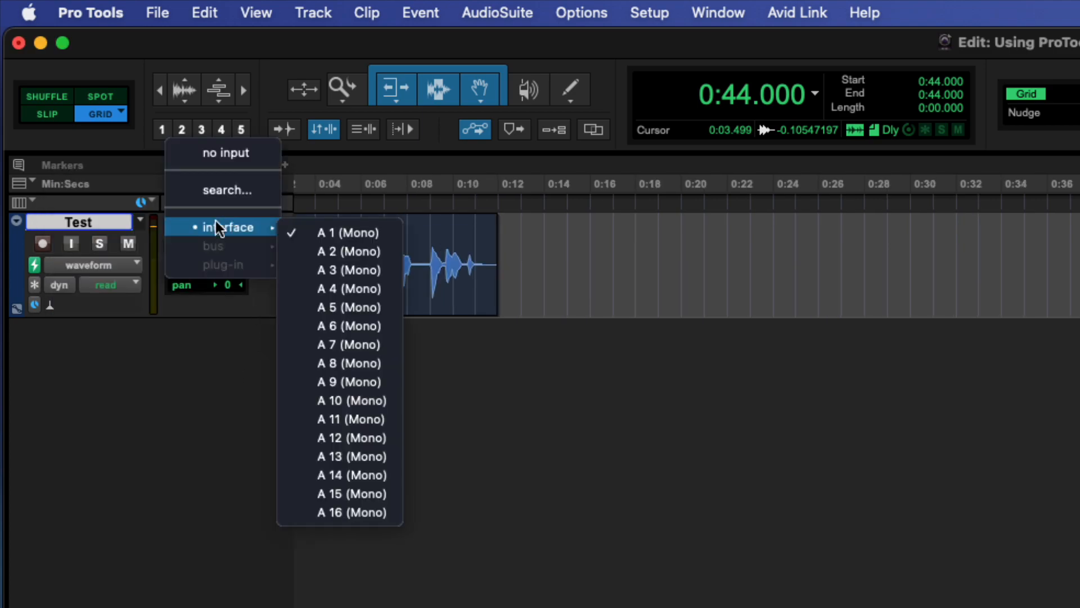
pyautogui.click(181, 353)
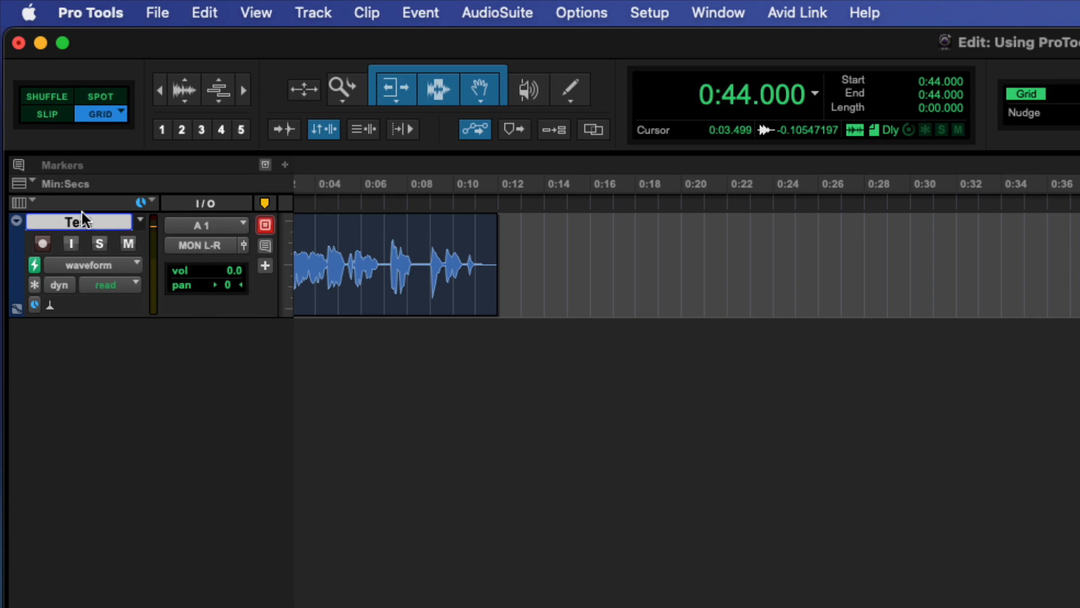
pyautogui.click(19, 202)
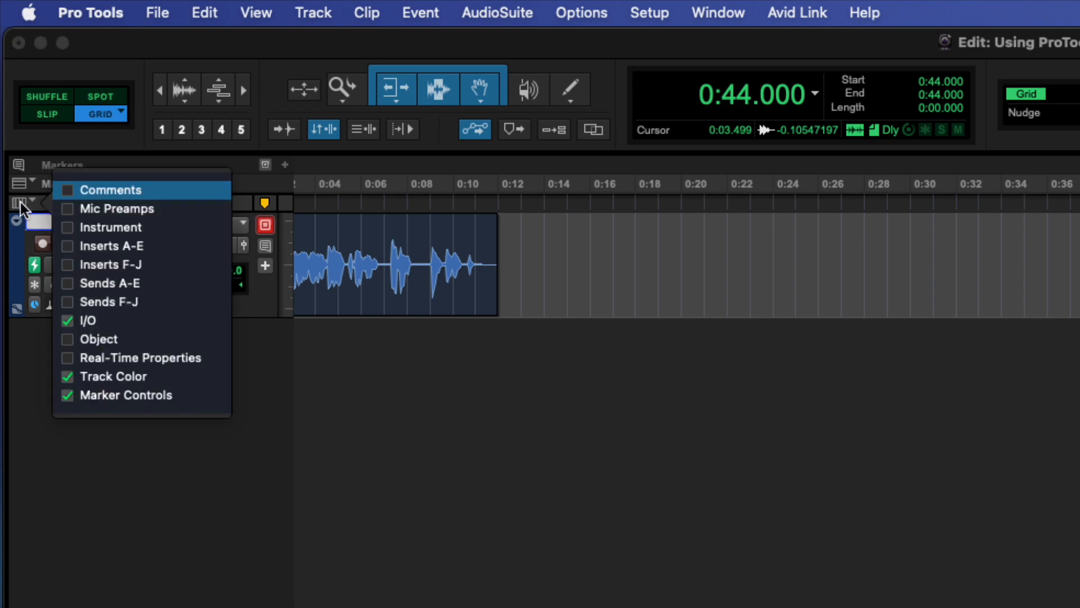
pyautogui.click(93, 322)
pyautogui.click(101, 147)
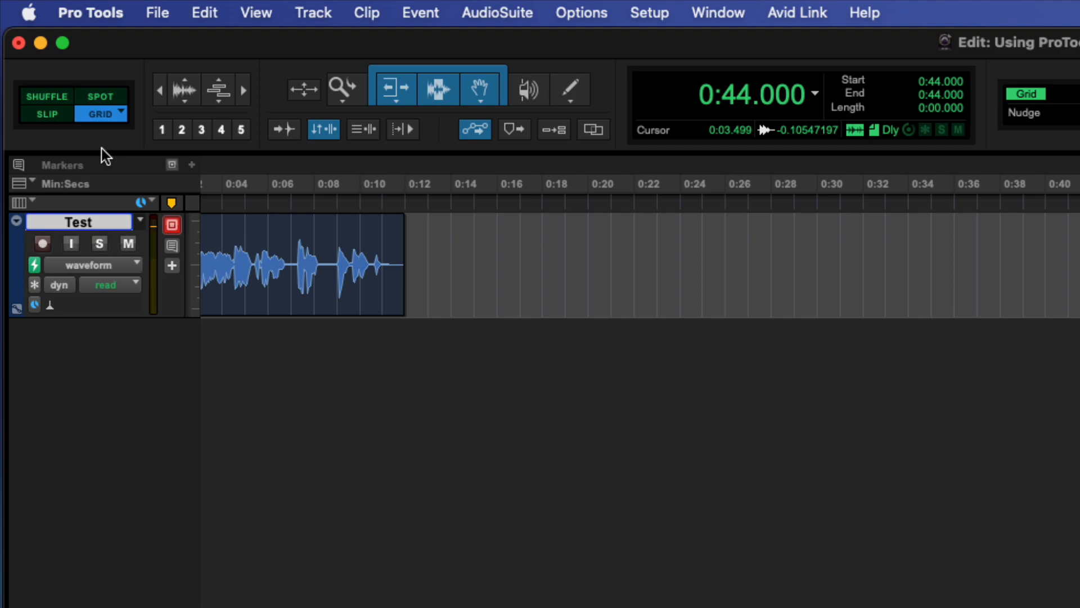
# - Show the Bars|Beats, Timecode, Timecode 2, Feet+Frames and Samples rulers above the timeline
pyautogui.click(24, 183)
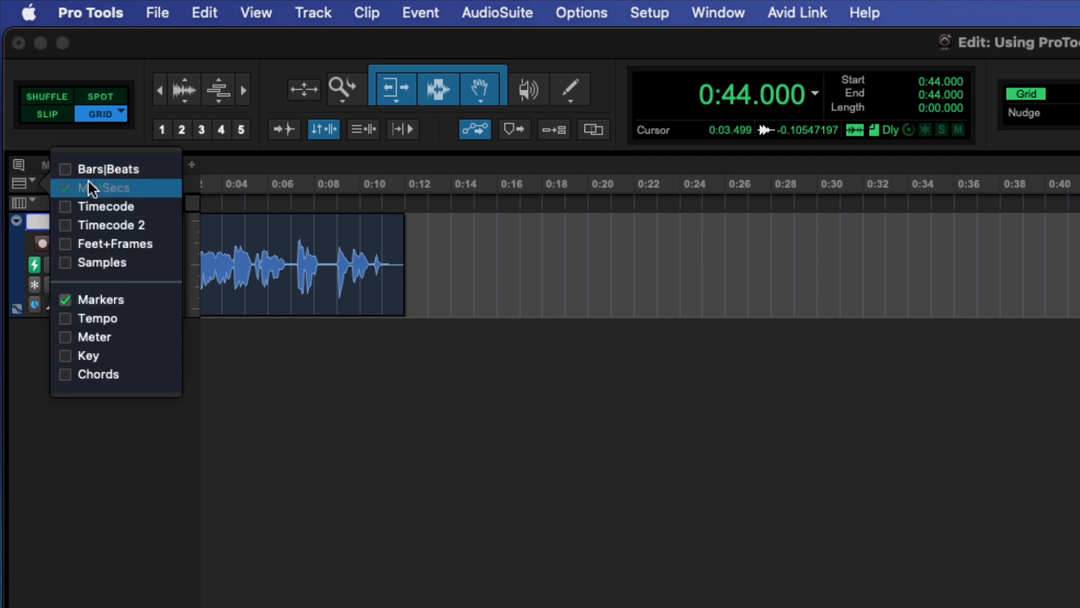
pyautogui.click(95, 140)
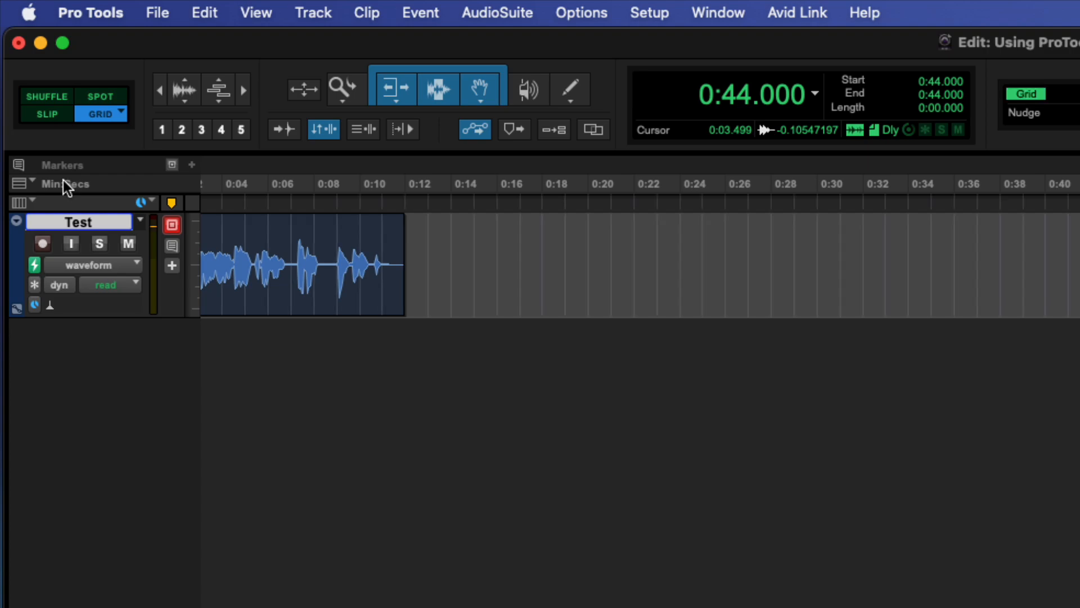
pyautogui.click(20, 180)
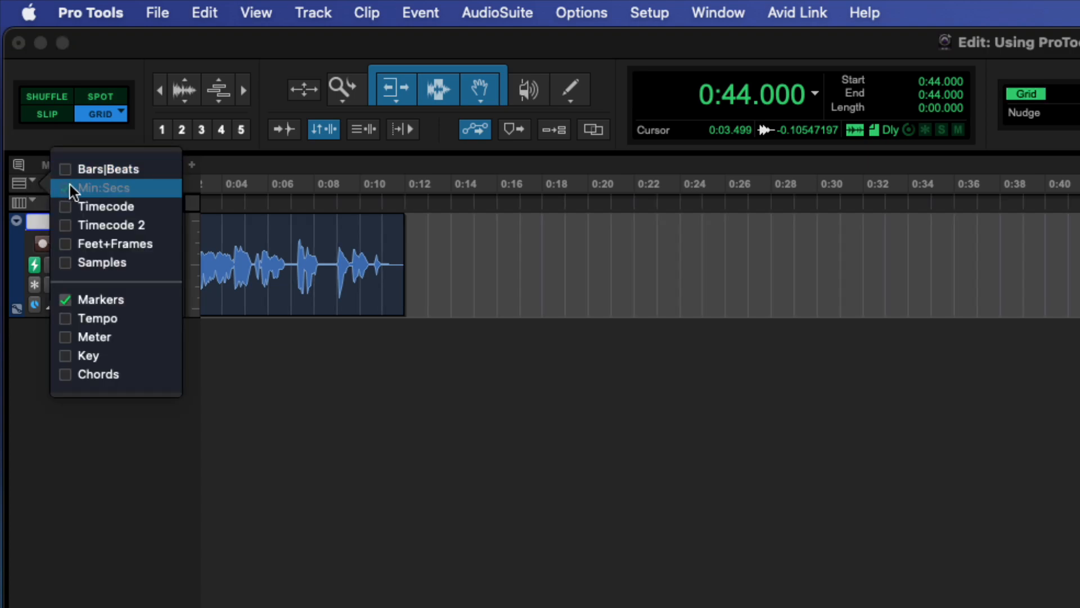
pyautogui.click(92, 171)
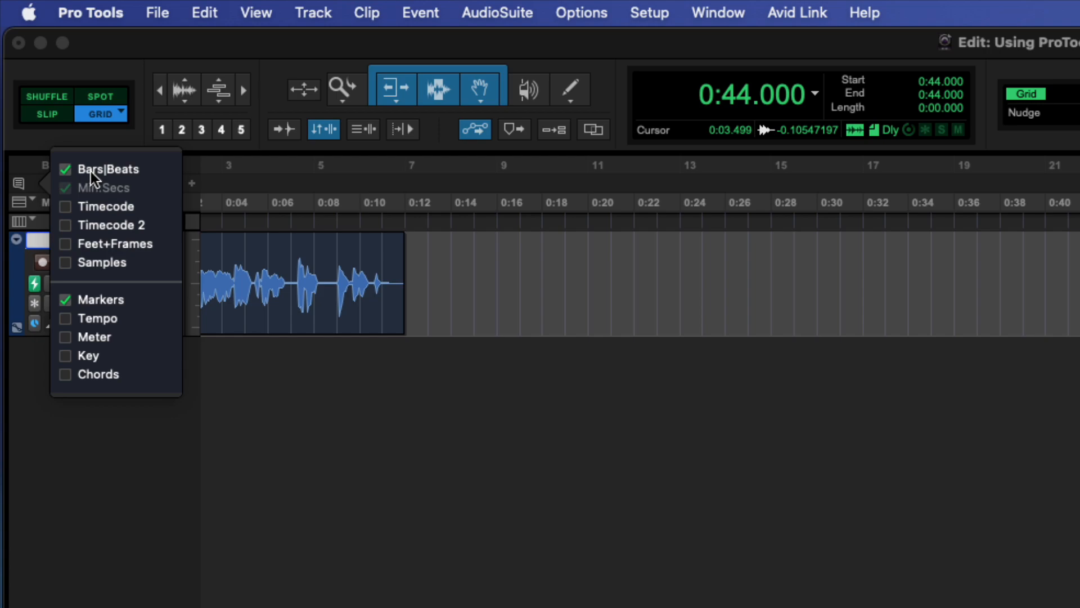
pyautogui.click(67, 207)
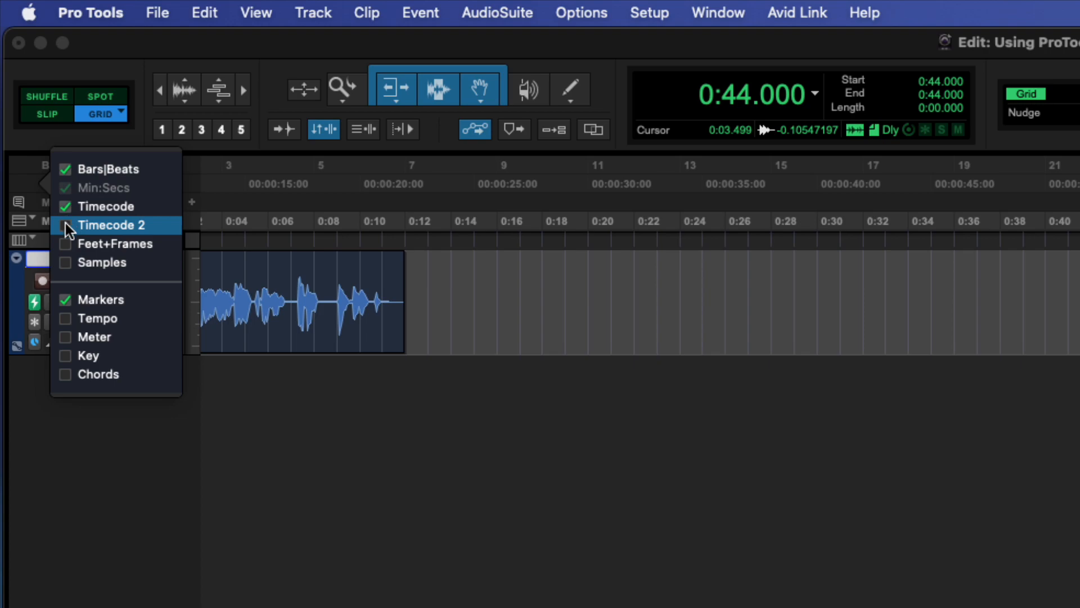
pyautogui.click(65, 224)
pyautogui.click(63, 244)
pyautogui.click(64, 262)
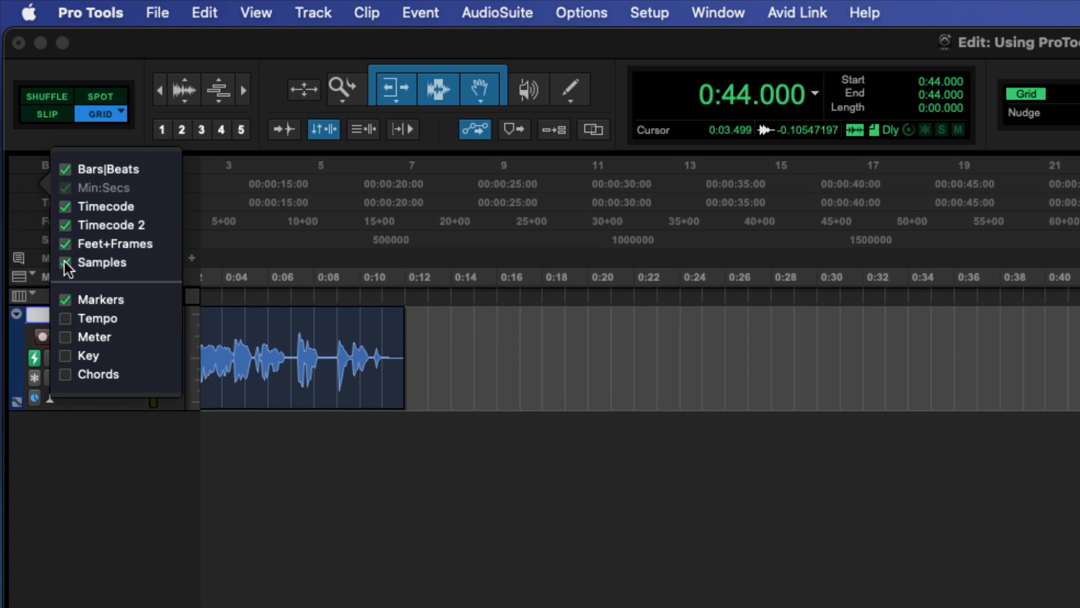
# - Hide the Samples, Feet+Frames, Timecode 2 and Timecode rulers above the timeline
pyautogui.click(64, 262)
pyautogui.click(65, 243)
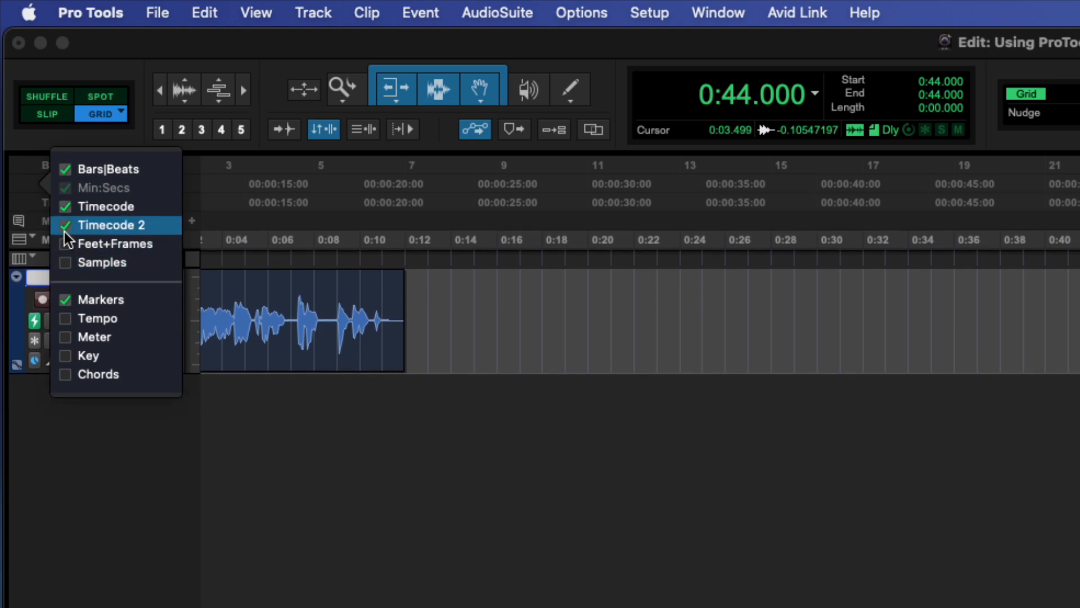
pyautogui.click(63, 224)
pyautogui.click(65, 207)
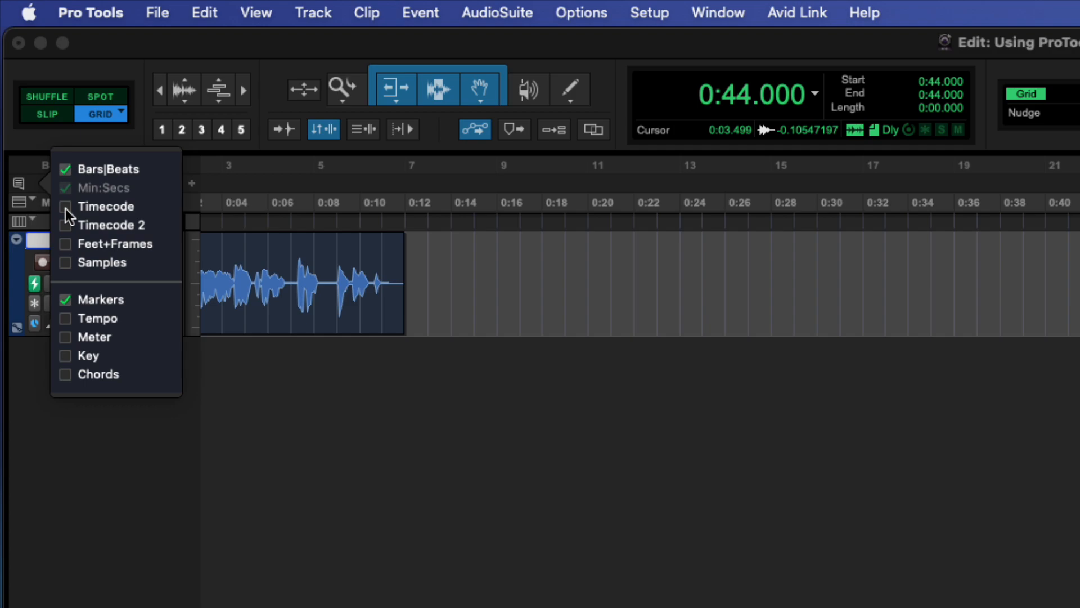
# - Show the Tempo, Meter, Key and Chords rulers above the timeline
pyautogui.click(65, 317)
pyautogui.click(65, 337)
pyautogui.click(67, 354)
pyautogui.click(65, 374)
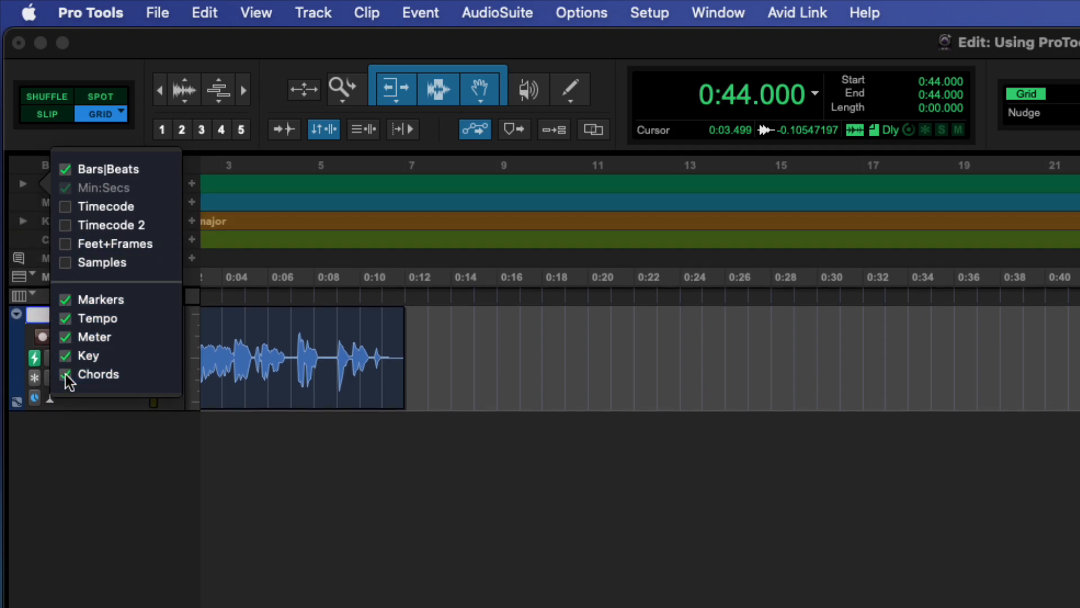
pyautogui.click(90, 430)
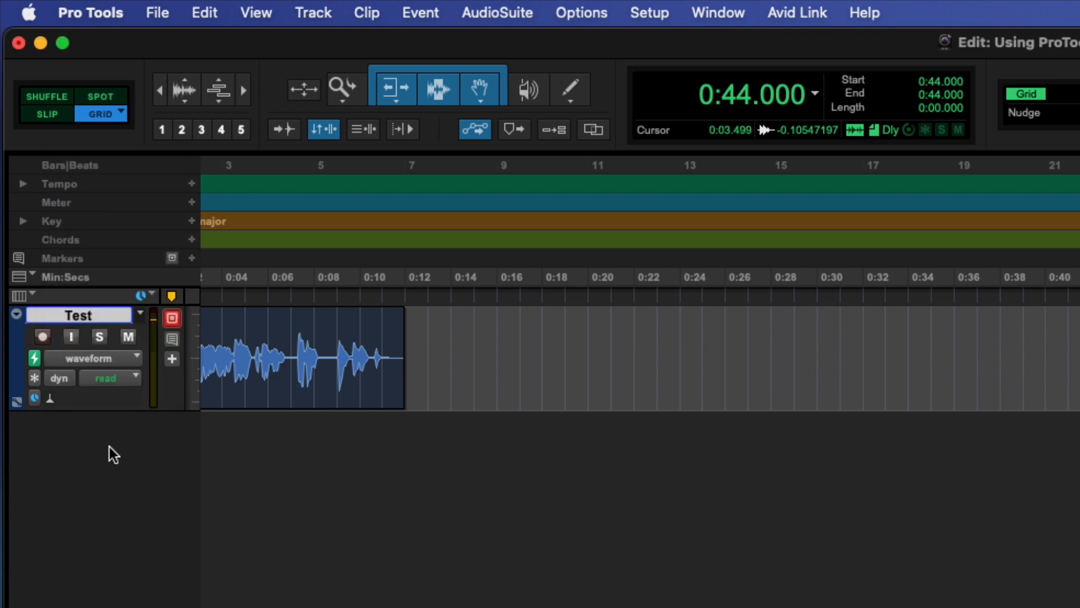
# - Expand the Tempo and Key rulers one after the other to view their editors, collapsing each again
pyautogui.click(23, 184)
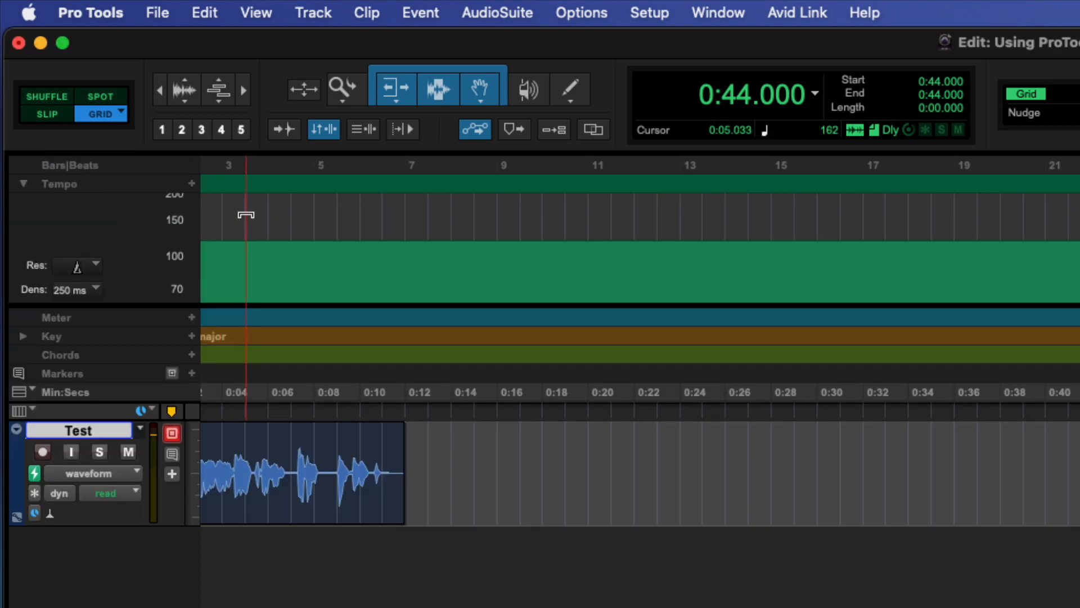
pyautogui.hscroll(-3, 248, 216)
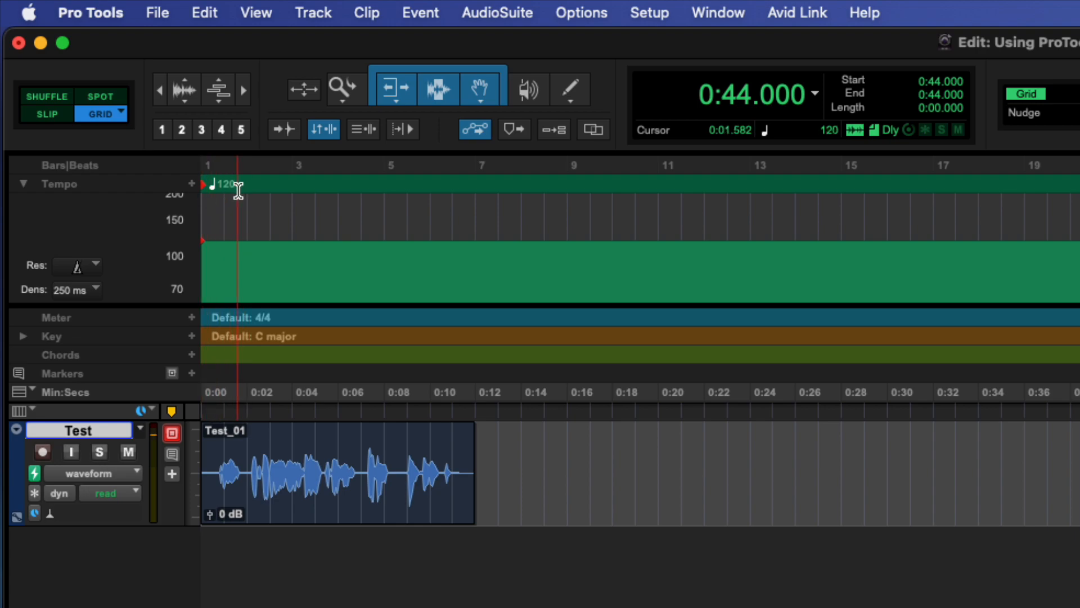
pyautogui.click(23, 184)
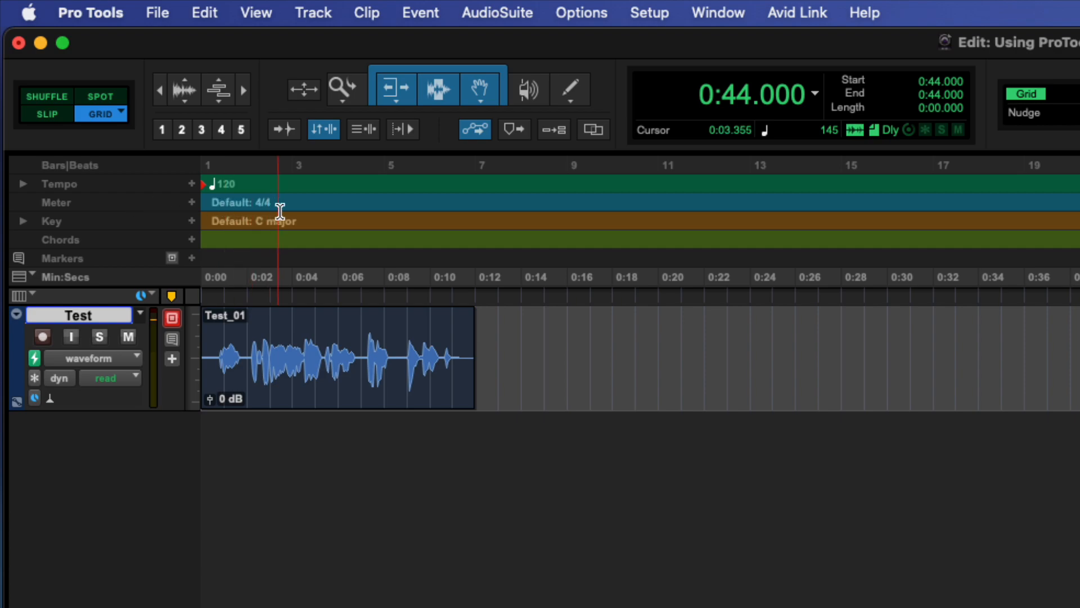
pyautogui.click(23, 221)
pyautogui.click(23, 220)
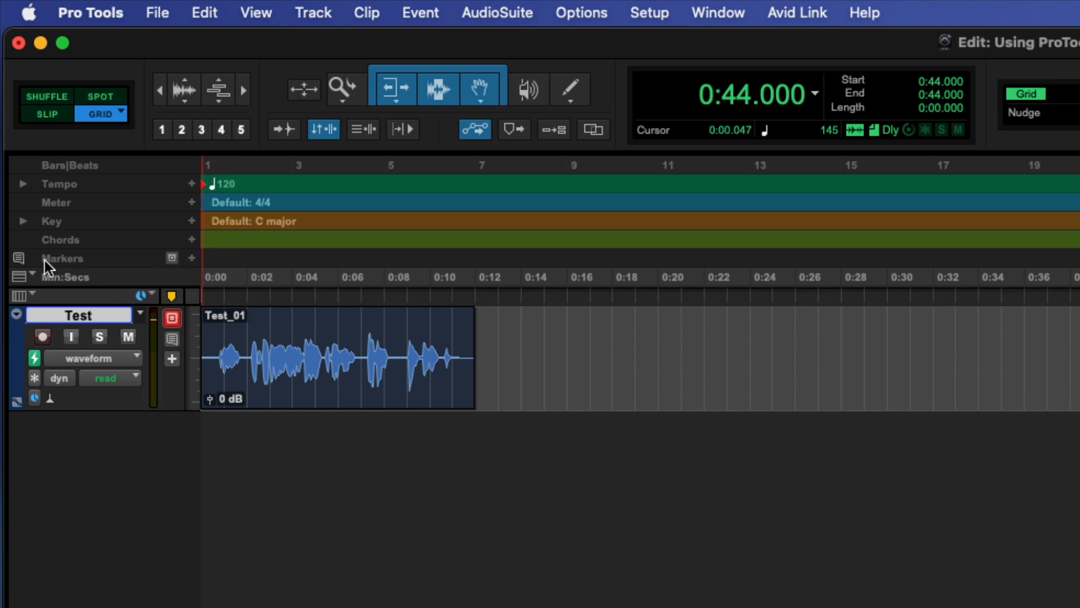
# - Hide the Markers, Tempo, Meter, Key and Chords rulers, leaving only Bars|Beats and Min:Secs above the timeline
pyautogui.click(19, 274)
pyautogui.click(68, 377)
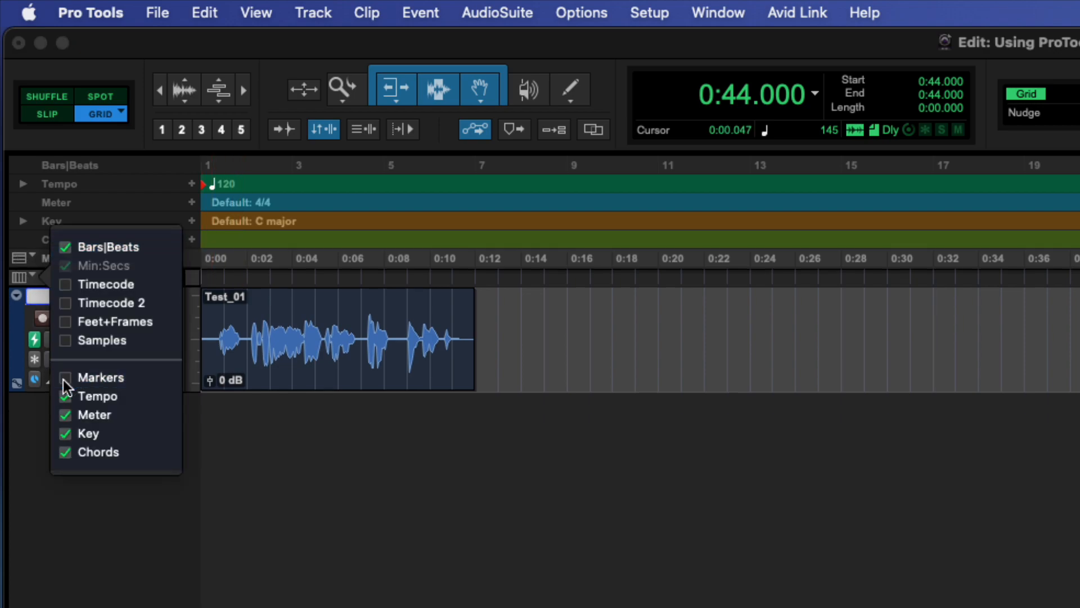
pyautogui.click(65, 396)
pyautogui.click(63, 414)
pyautogui.click(64, 433)
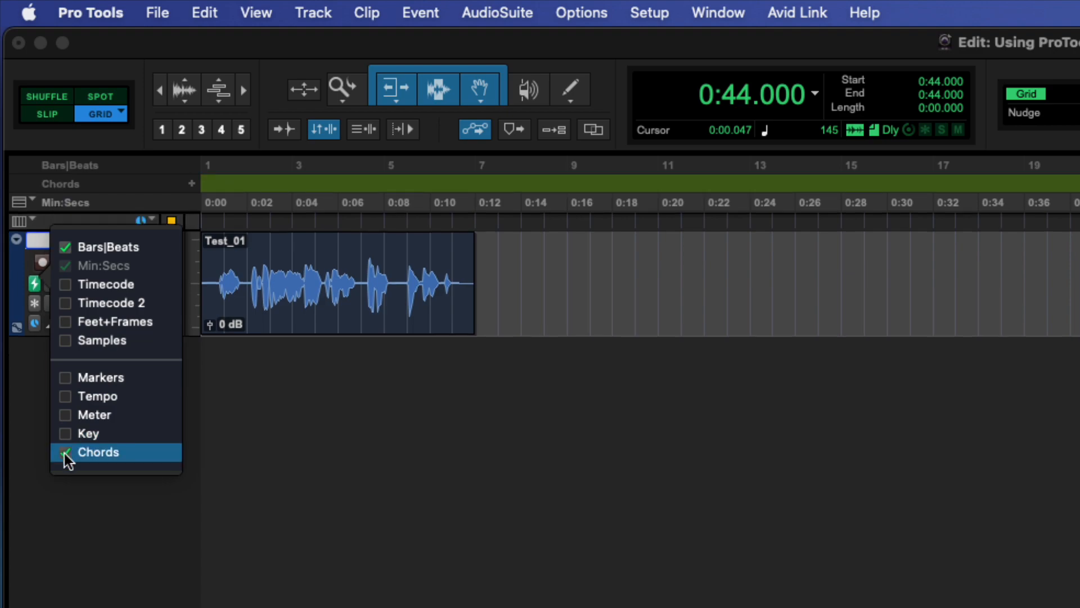
pyautogui.click(64, 454)
pyautogui.click(28, 392)
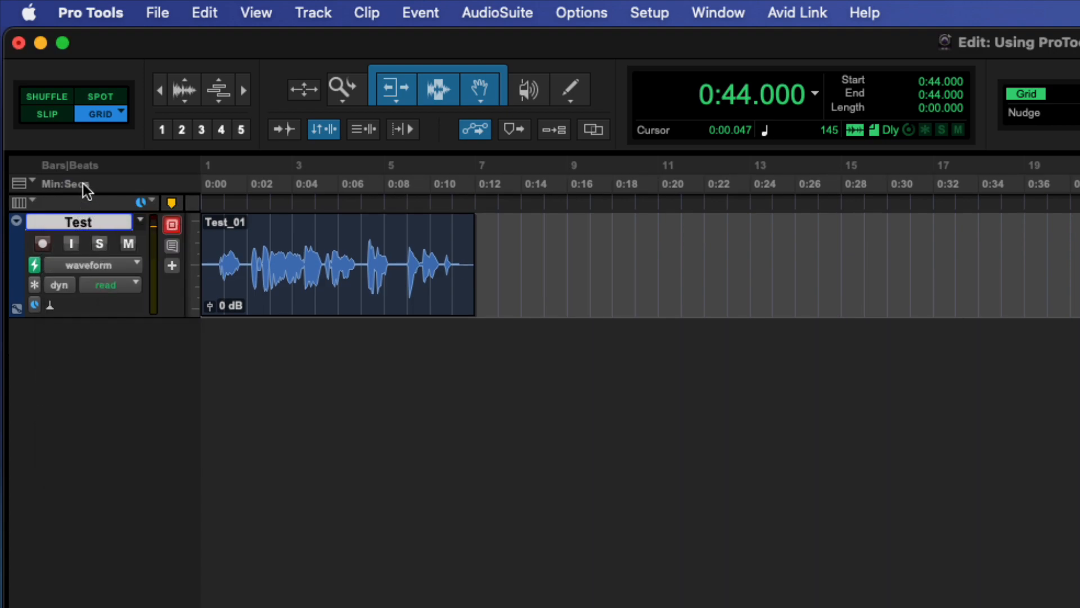
# - Switch the main time scale between Bars|Beats and Min:Secs, ending on Bars|Beats
pyautogui.click(85, 166)
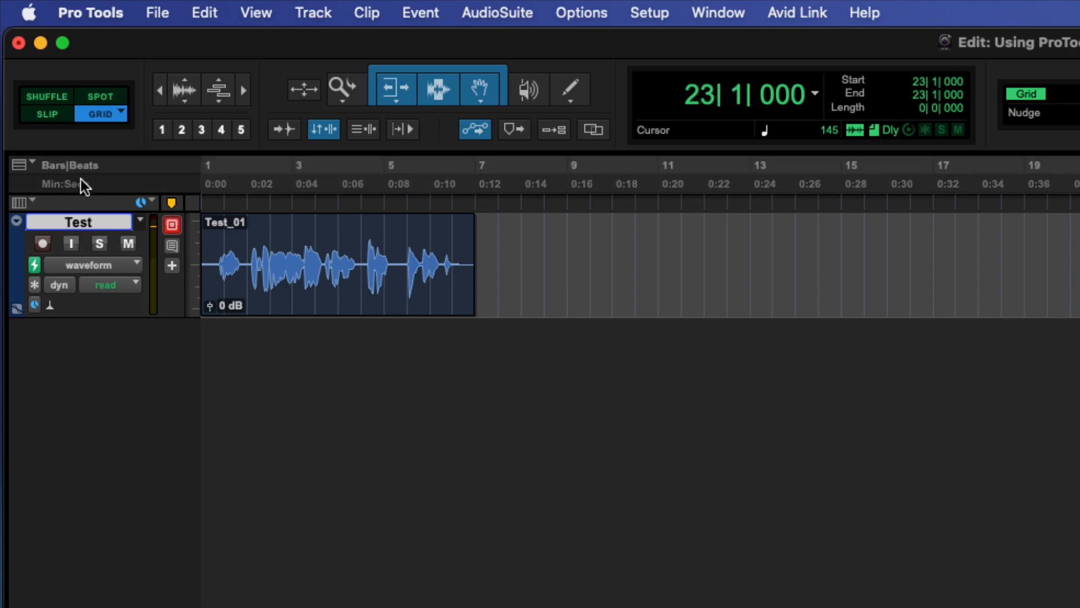
pyautogui.click(79, 180)
pyautogui.click(83, 167)
# - Try the horizontal zoom in and out on the timeline, ending with the whole Test_01 clip in view
pyautogui.click(243, 89)
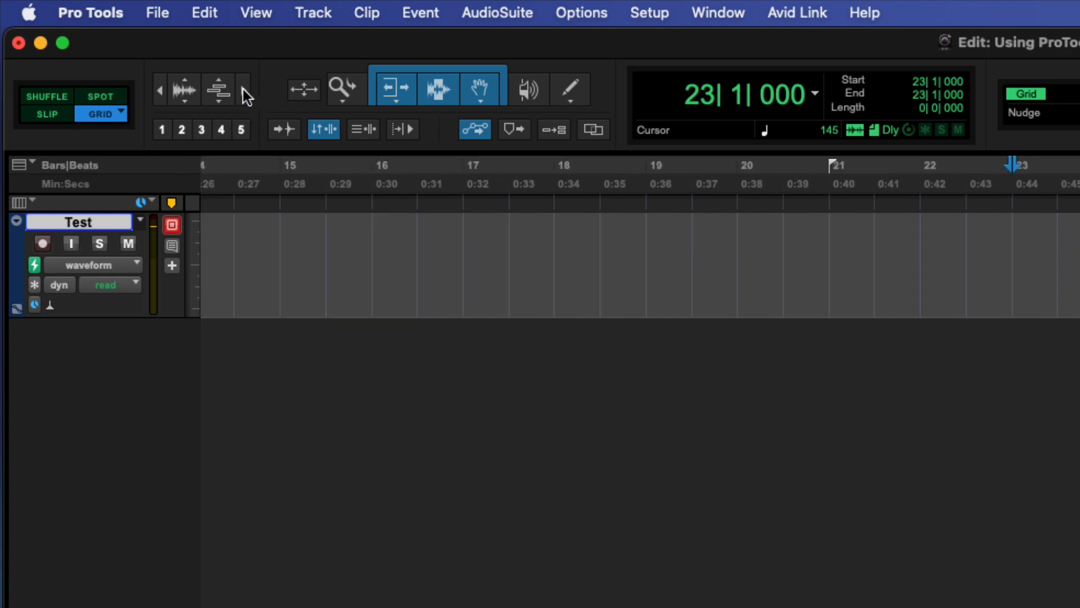
pyautogui.click(243, 89)
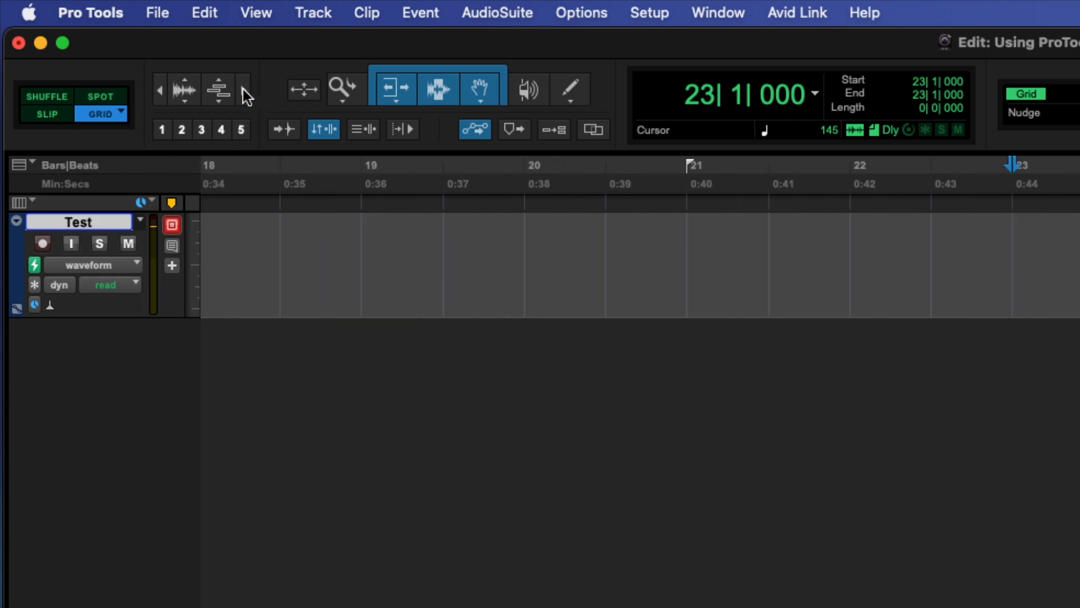
pyautogui.click(159, 91)
pyautogui.click(160, 91)
pyautogui.click(160, 91)
pyautogui.click(160, 91)
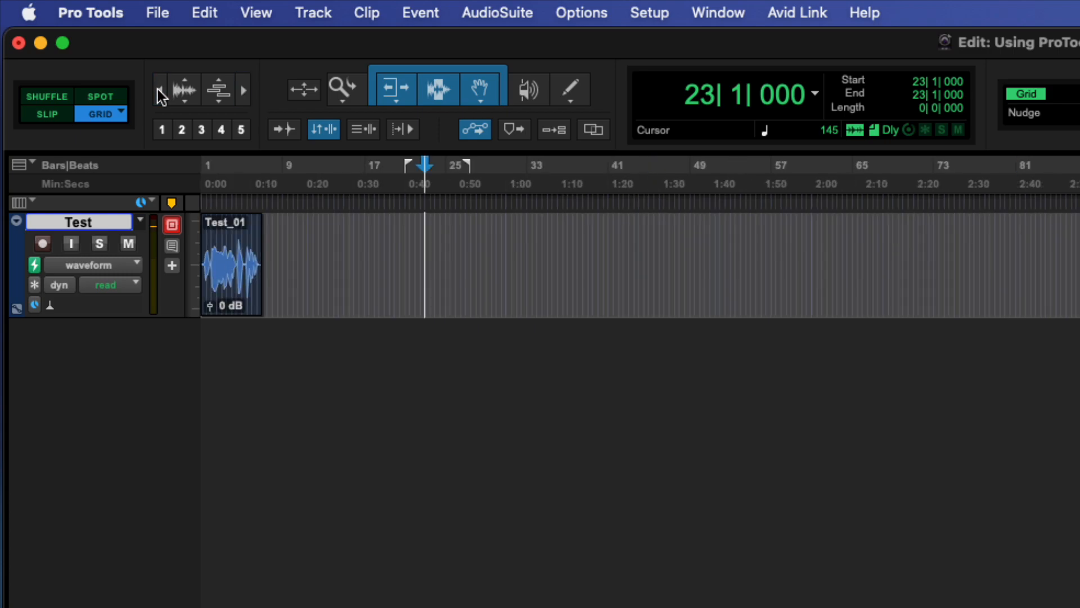
pyautogui.click(243, 89)
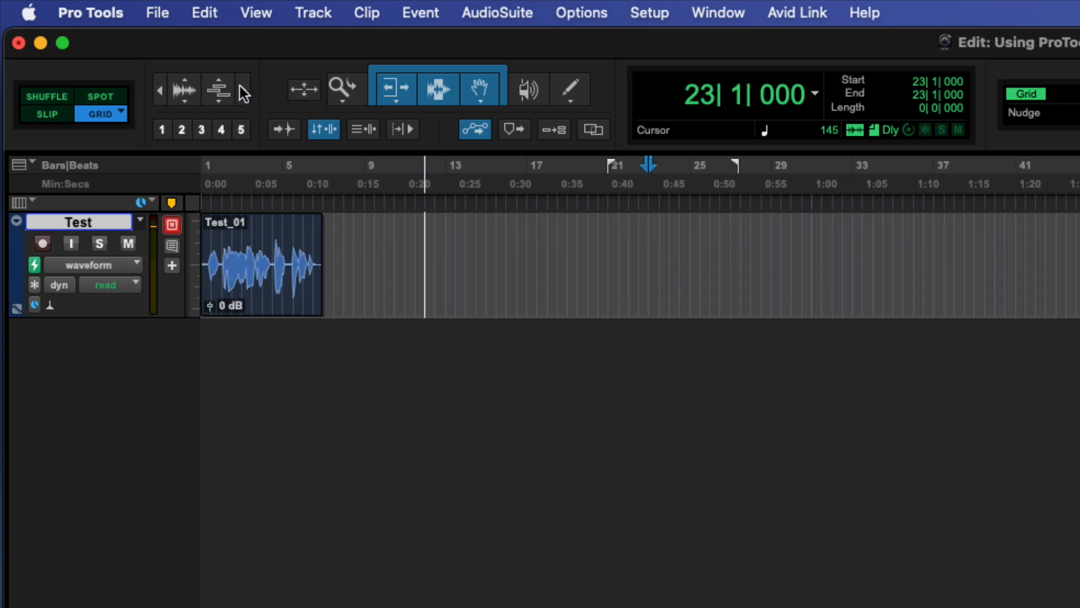
pyautogui.click(243, 89)
pyautogui.hscroll(-3, 292, 225)
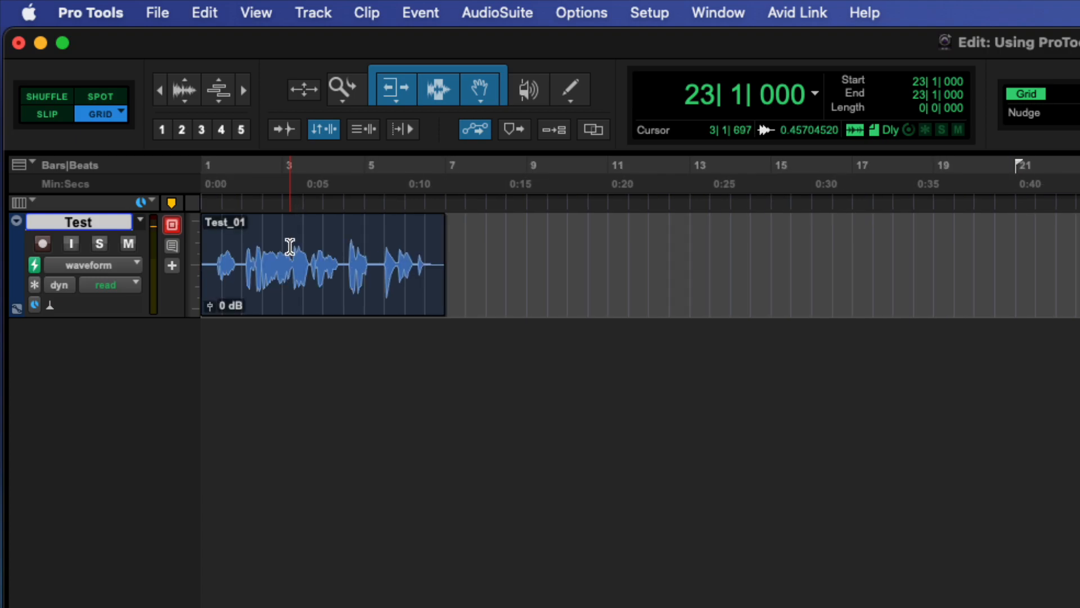
# - Jump the edit cursor back and forth between the Test_01 clip's start and end, and select the whole clip
pyautogui.press('Tab')
pyautogui.hotkey('alt', 'Tab')
pyautogui.hotkey('alt', 'Tab')
pyautogui.press('Tab')
pyautogui.hotkey('alt', 'Tab')
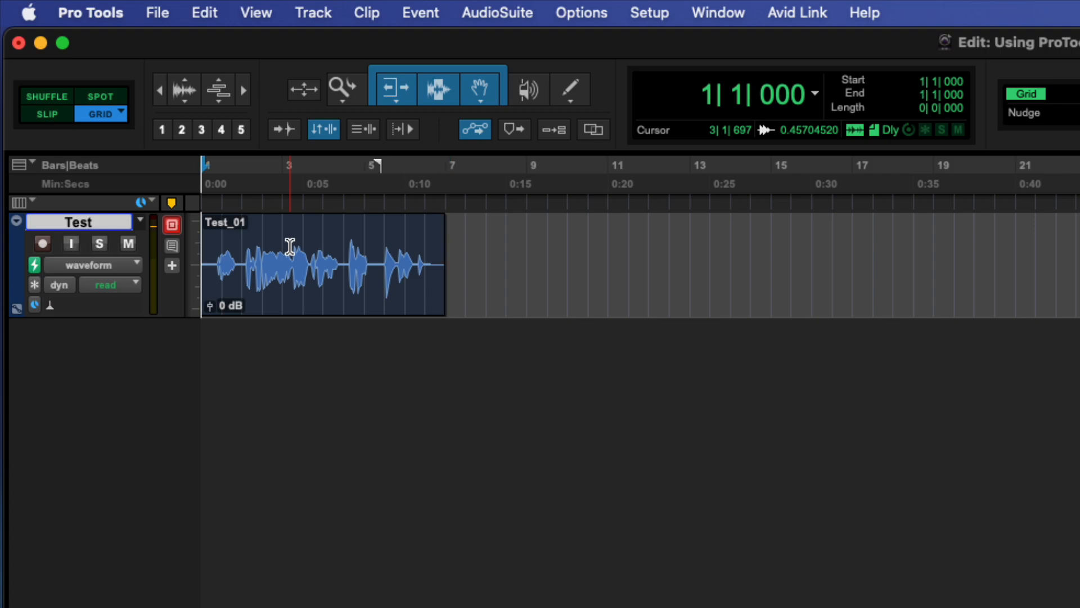
pyautogui.press('Tab')
pyautogui.hotkey('alt', 'Tab')
pyautogui.click(304, 293)
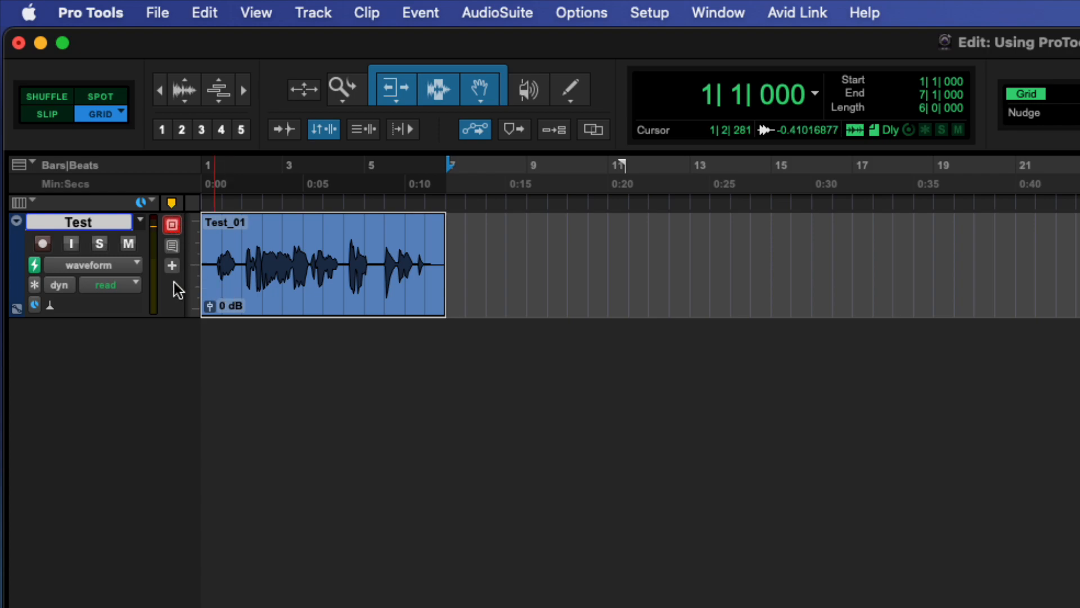
# - Hide the Marker Controls column and view the Linear Sample and Linear Tick display choices
pyautogui.click(22, 202)
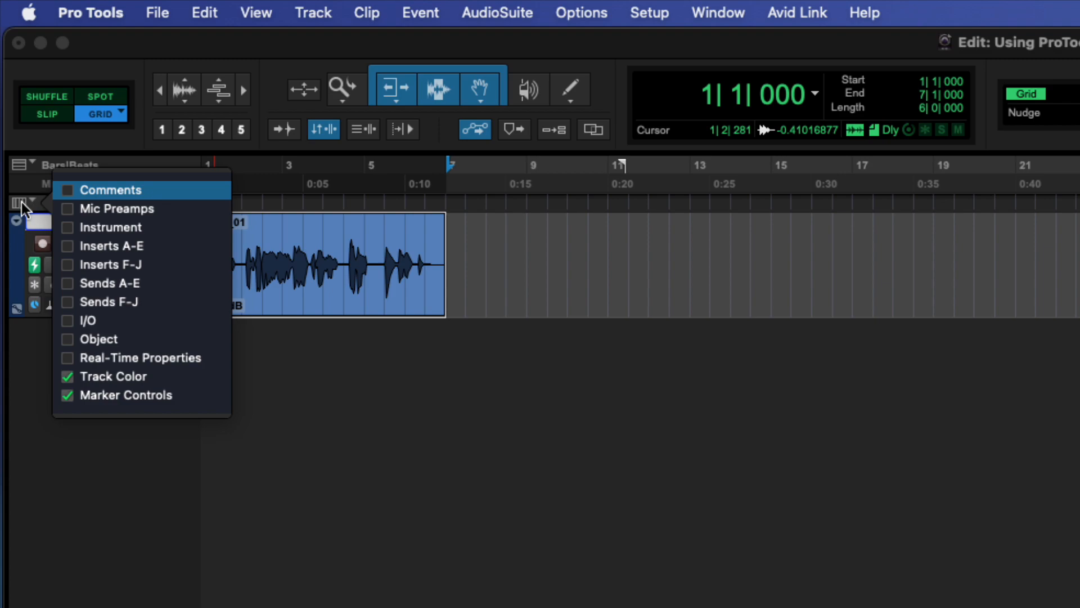
pyautogui.click(93, 396)
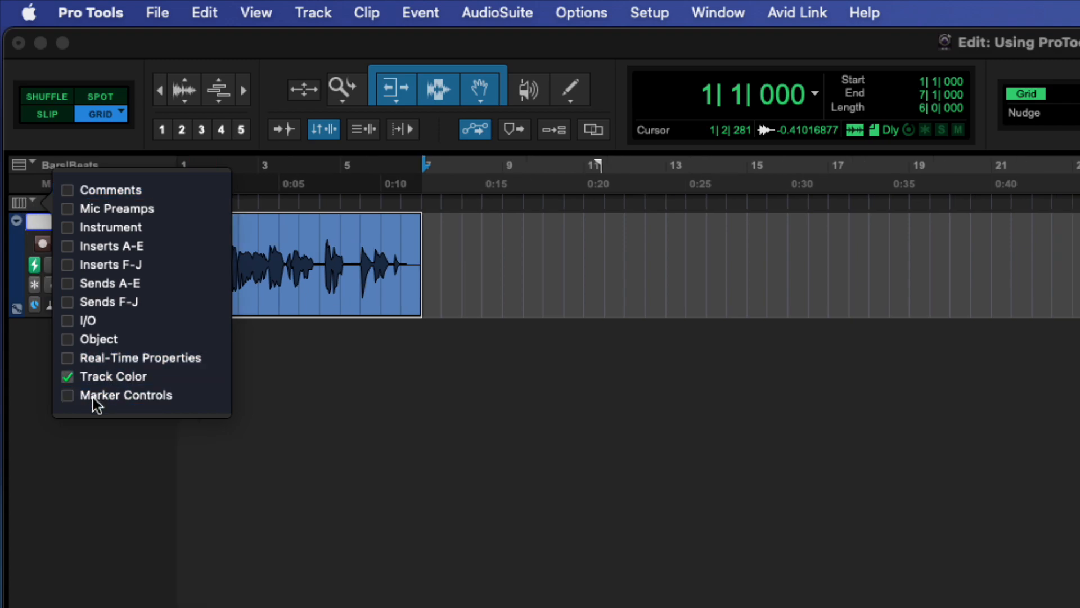
pyautogui.click(318, 402)
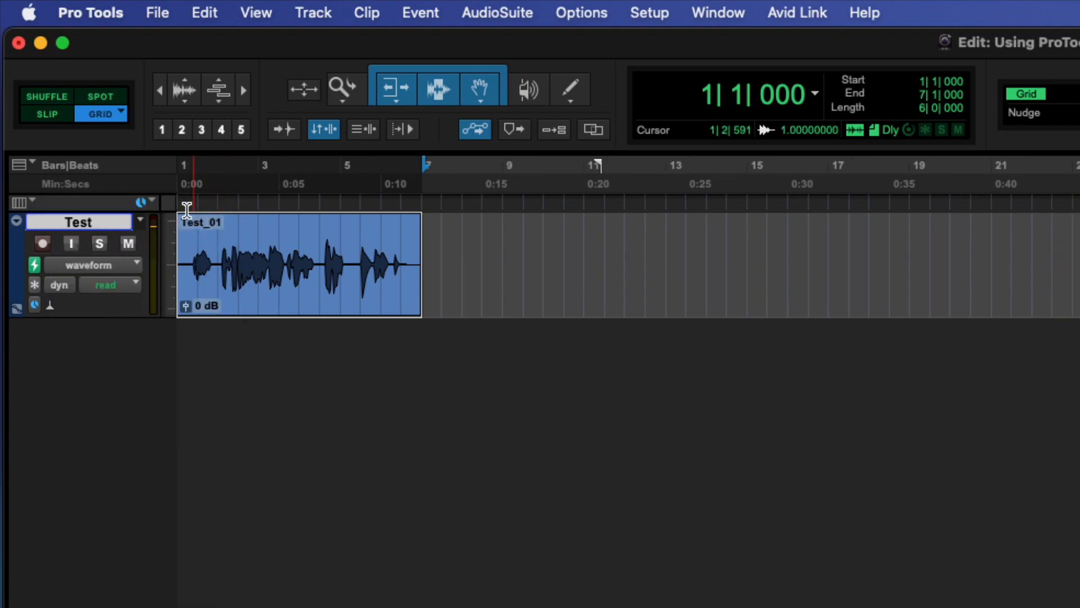
pyautogui.click(151, 203)
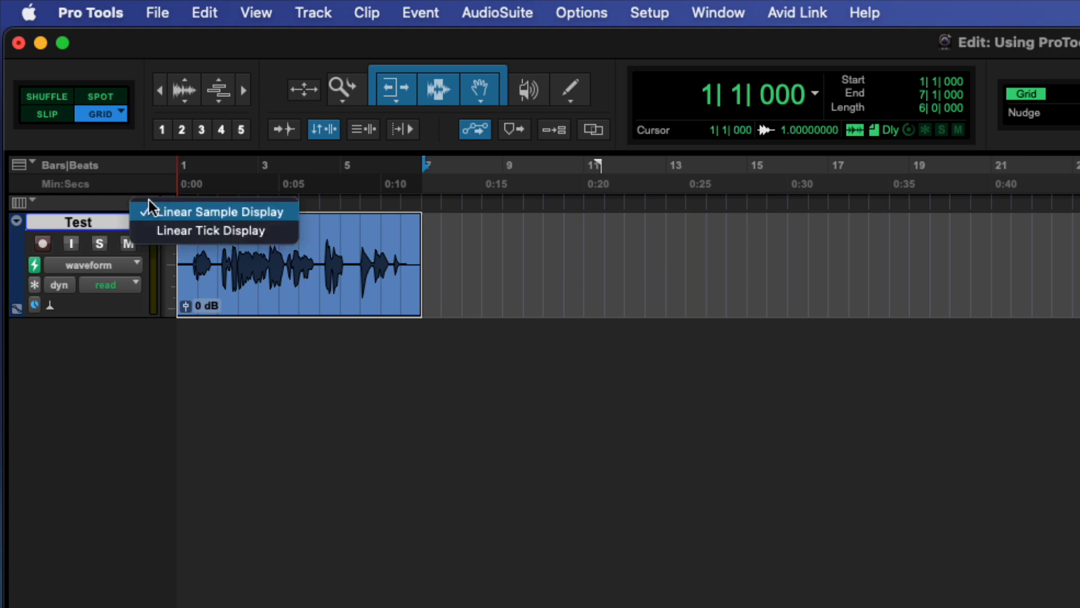
pyautogui.click(96, 209)
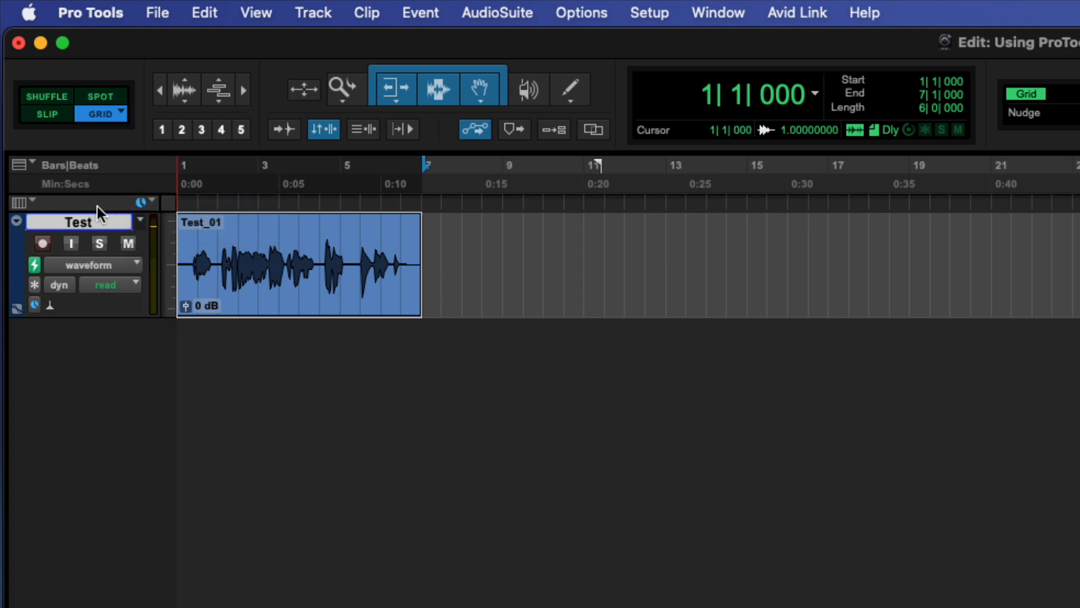
# - Try the large track height on the Test track and set it back to medium
pyautogui.click(17, 202)
pyautogui.click(17, 207)
pyautogui.click(17, 225)
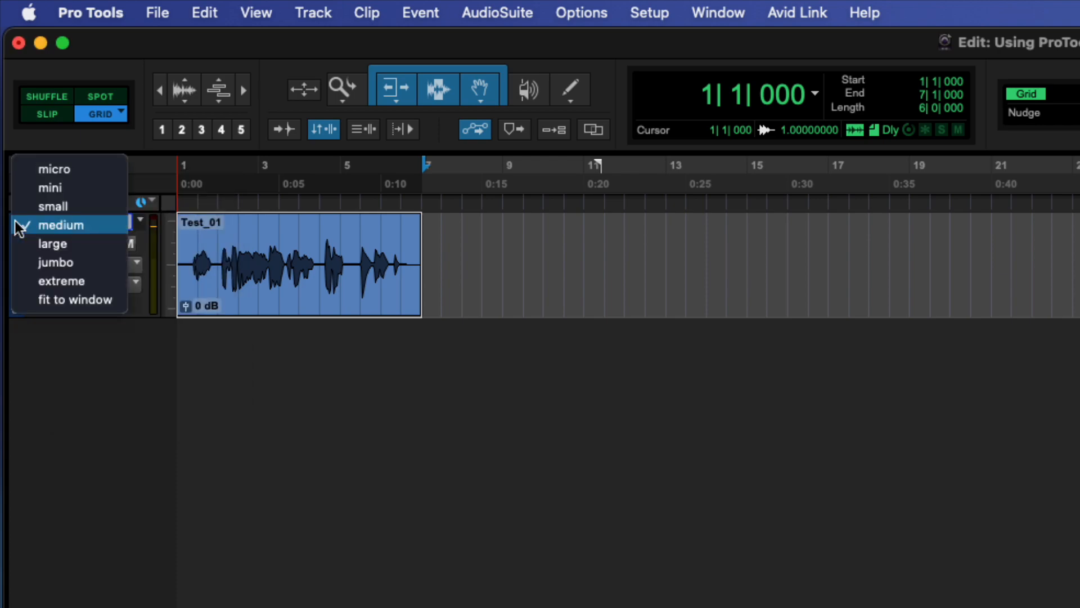
pyautogui.click(63, 243)
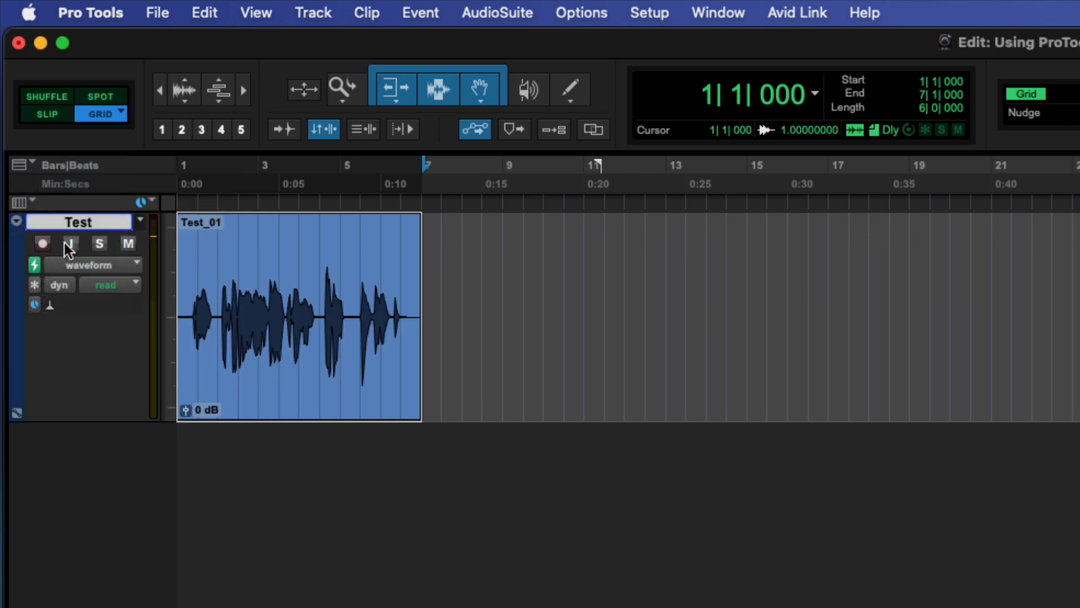
pyautogui.click(17, 221)
pyautogui.click(39, 206)
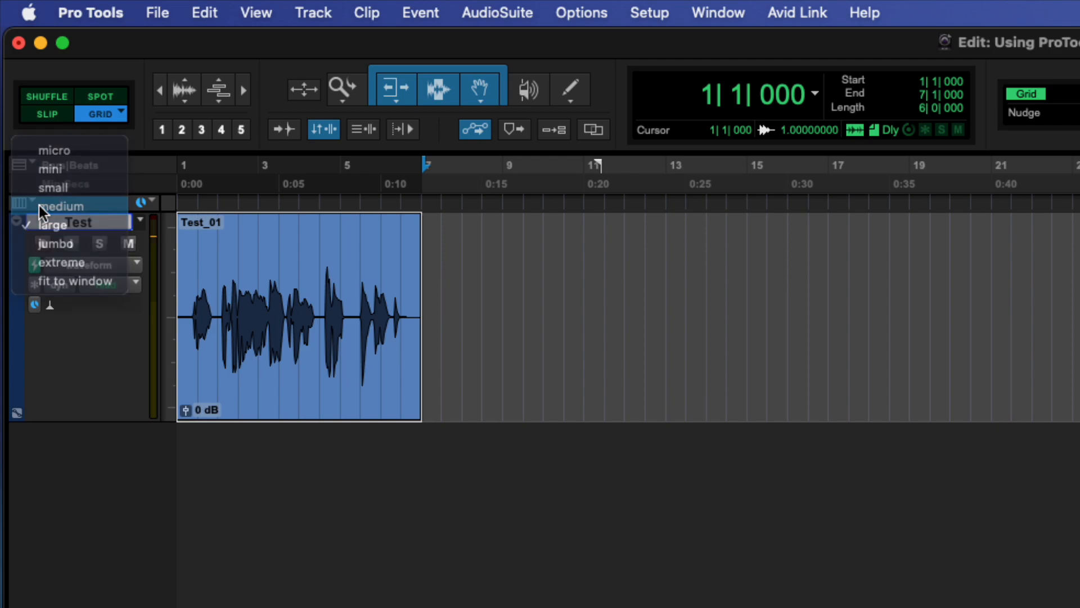
# - Try the mini track height on the Test track and restore the medium height
pyautogui.click(18, 218)
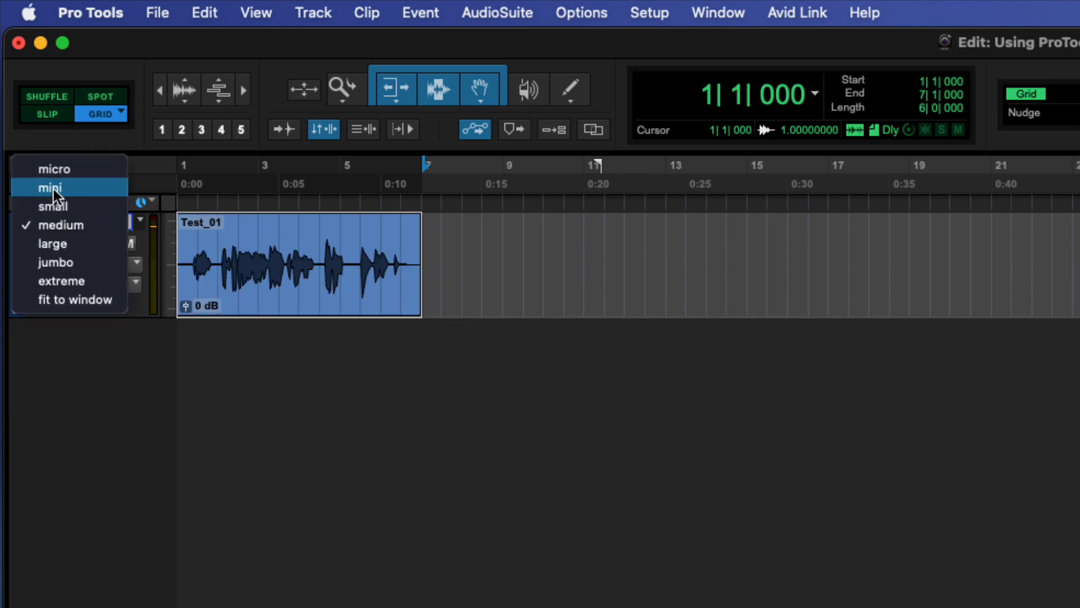
pyautogui.click(53, 189)
pyautogui.click(16, 219)
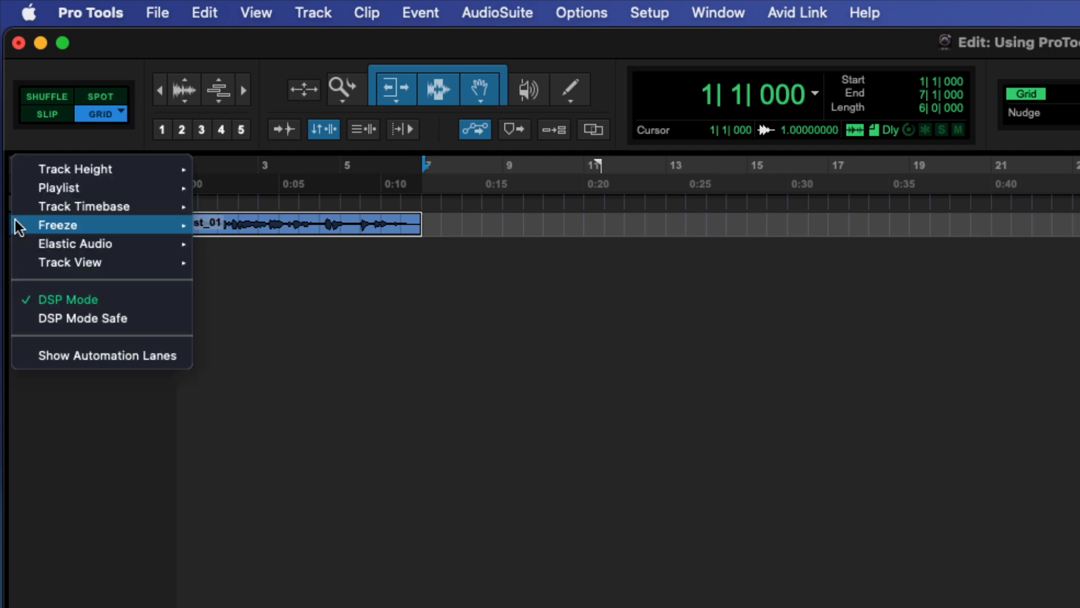
pyautogui.moveTo(62, 170)
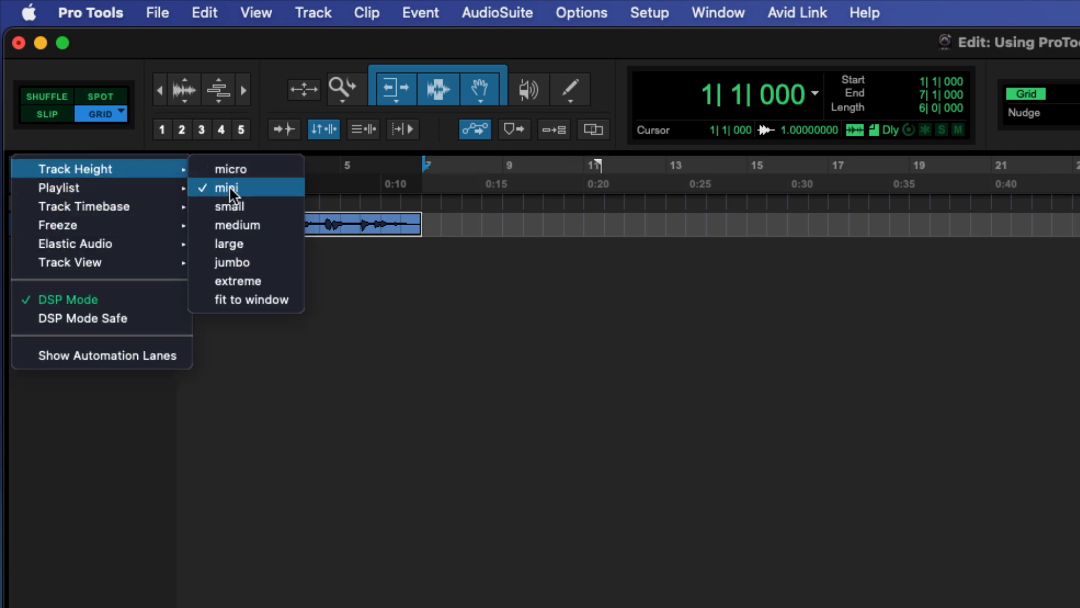
pyautogui.click(230, 223)
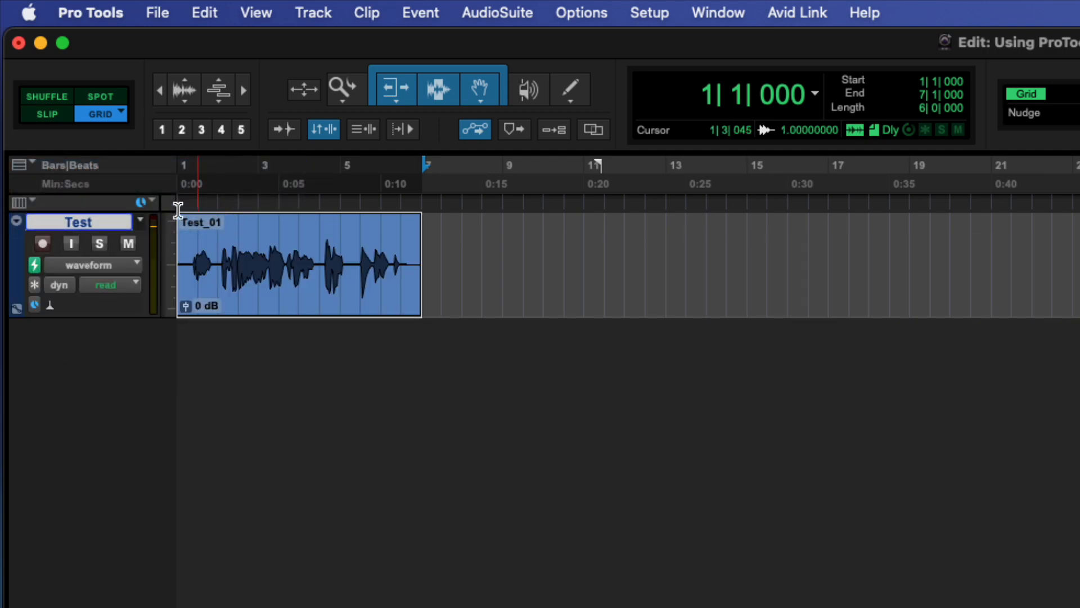
# - Set the Test track's height to large, and resize it manually by its lower edge back to medium
pyautogui.click(16, 221)
pyautogui.click(42, 244)
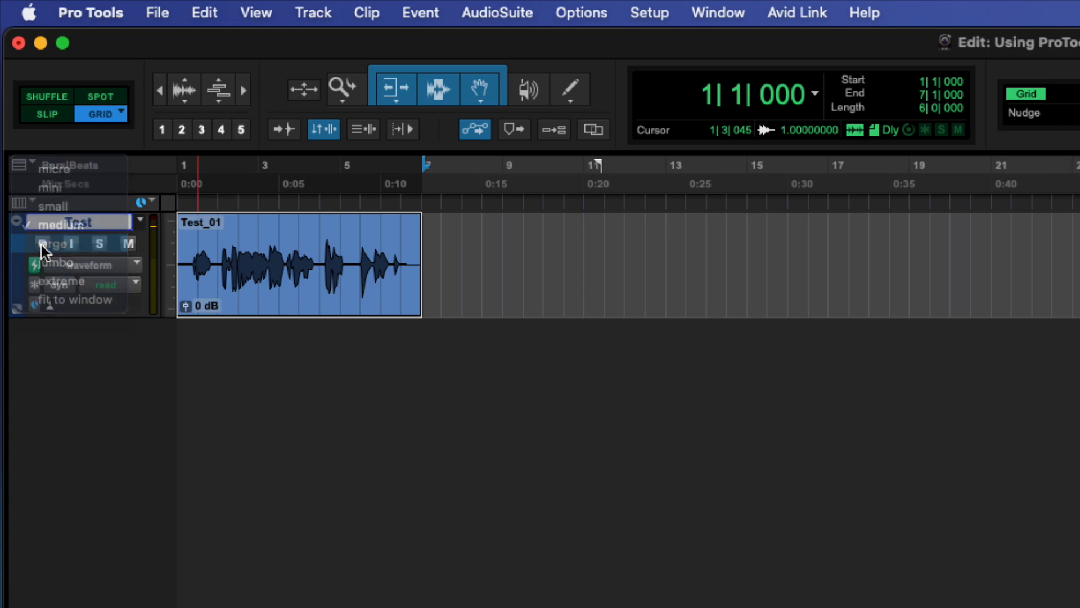
pyautogui.moveTo(165, 420); pyautogui.dragTo(171, 313)
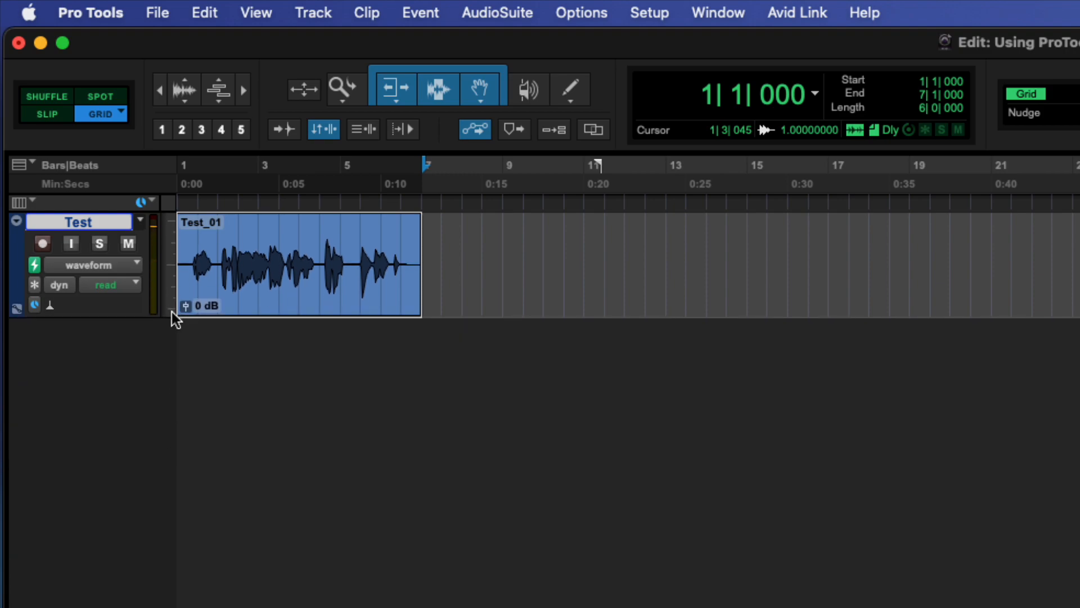
# - View the Test track's height options, from micro to fit to window, without choosing one
pyautogui.click(23, 200)
pyautogui.click(19, 203)
pyautogui.click(15, 221)
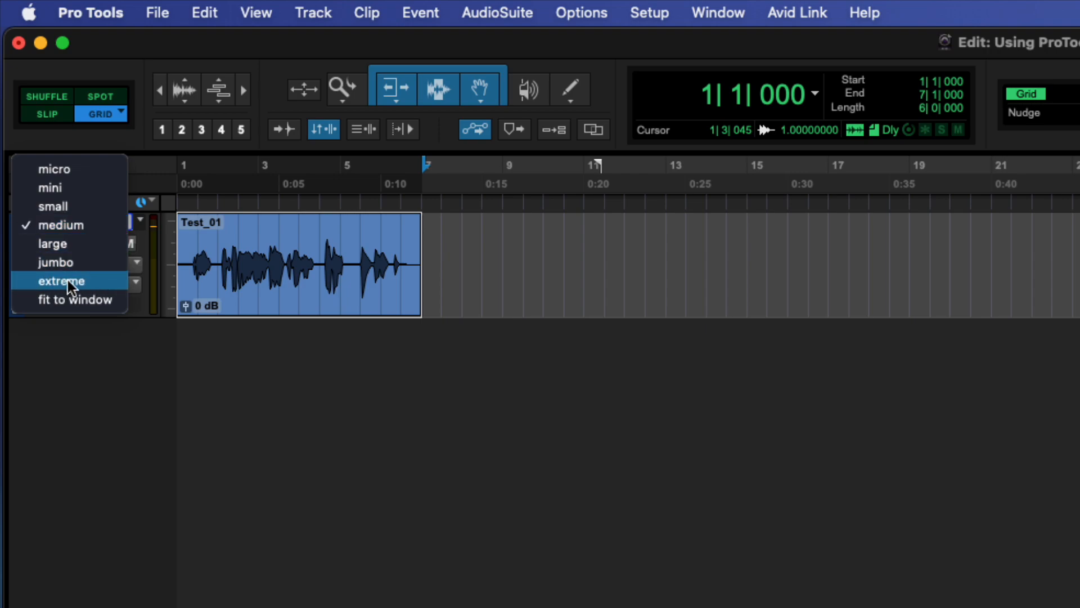
pyautogui.click(98, 355)
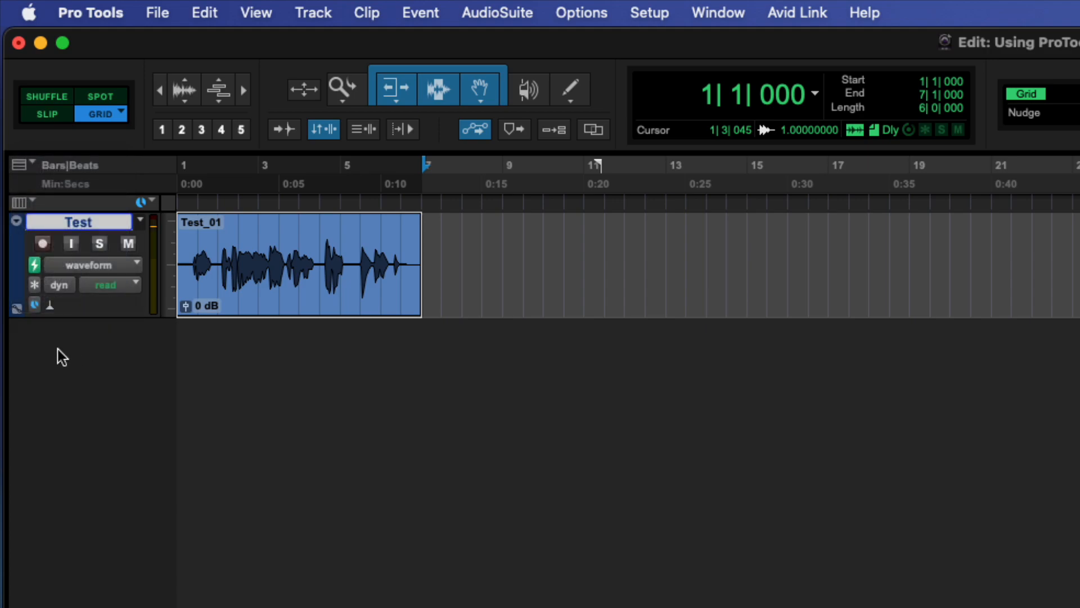
# - Show the Test track's volume automation, shape it into a ramp rising from silence across the Test_01 clip, and play it back
pyautogui.click(96, 265)
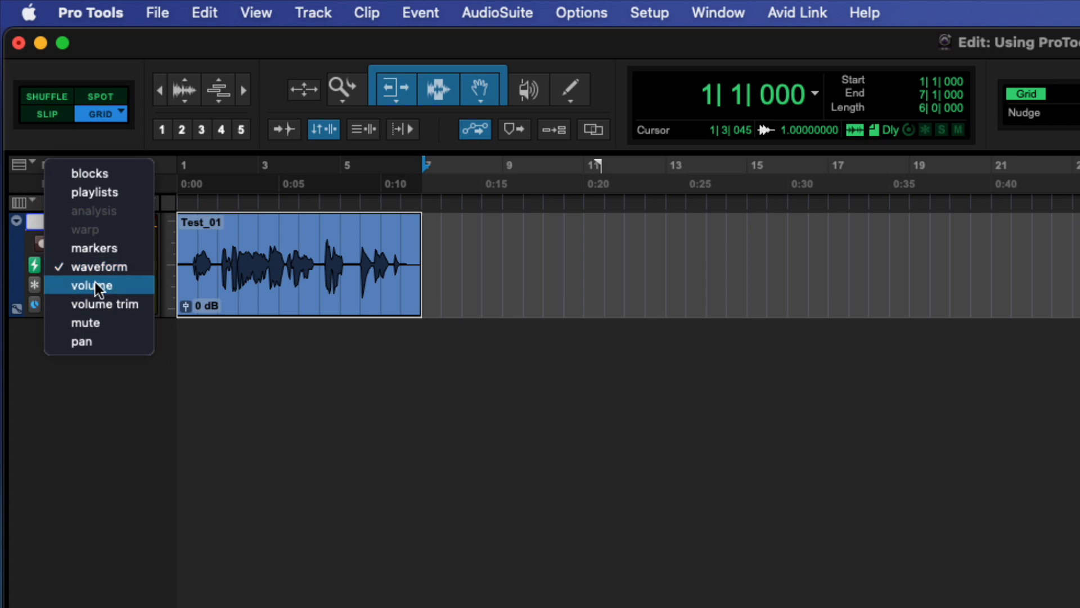
pyautogui.click(96, 283)
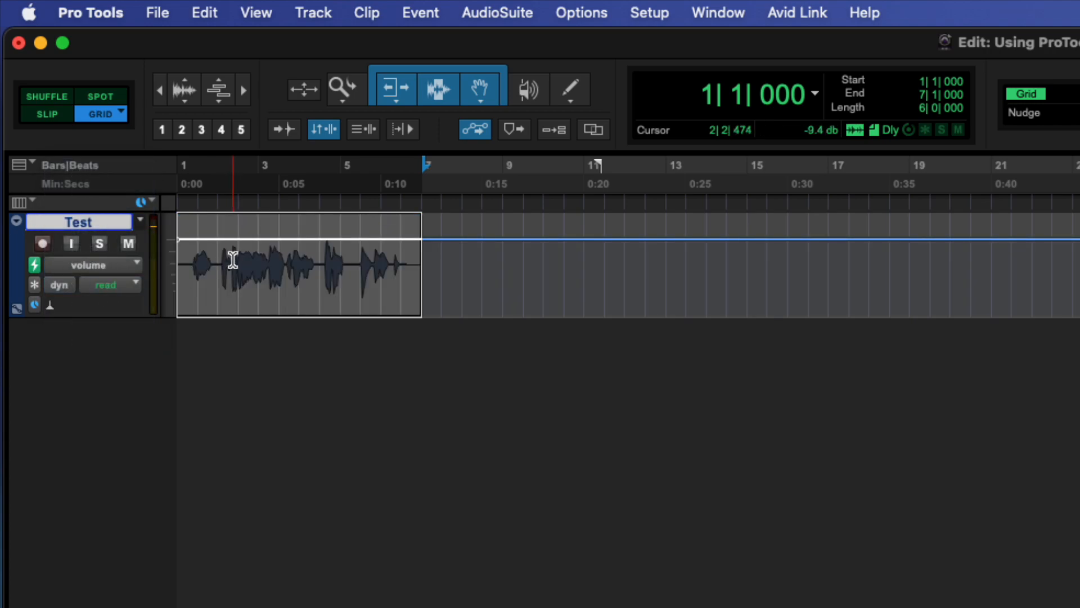
pyautogui.moveTo(217, 237); pyautogui.dragTo(178, 312)
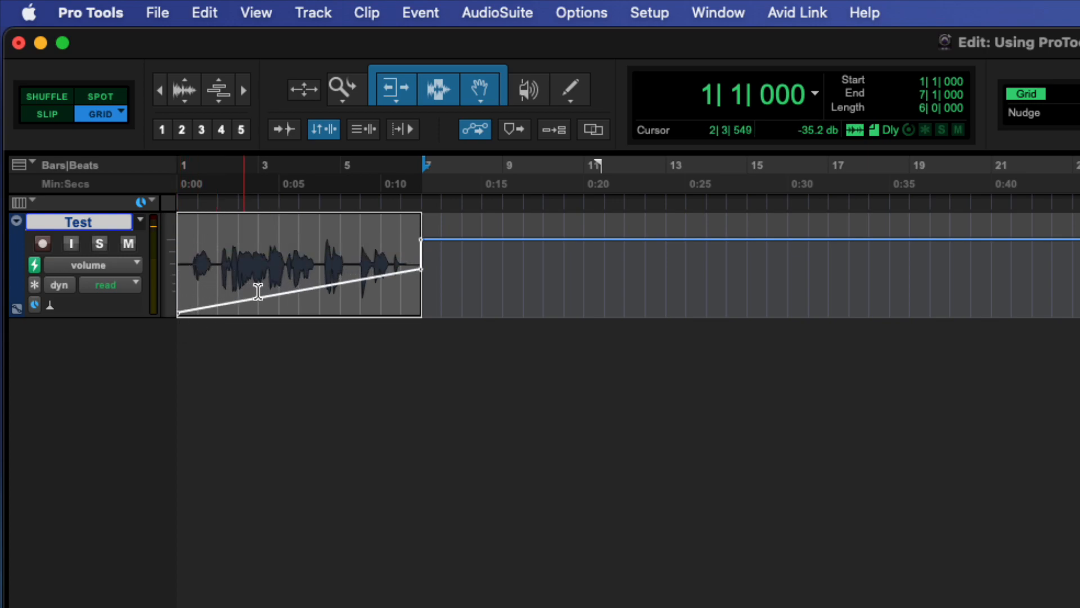
pyautogui.moveTo(421, 269); pyautogui.dragTo(400, 246)
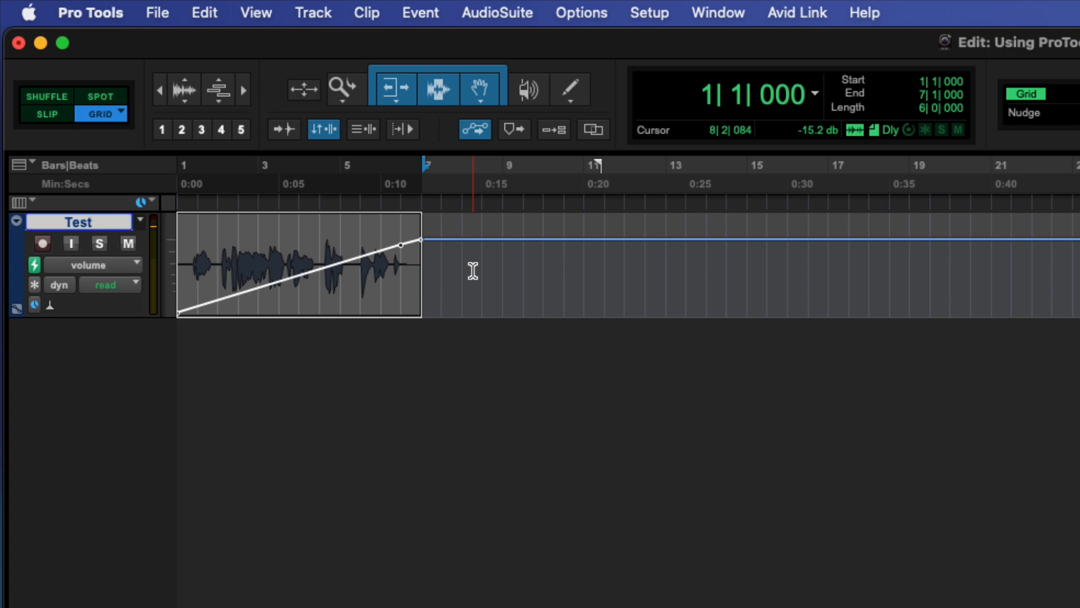
pyautogui.press('space')
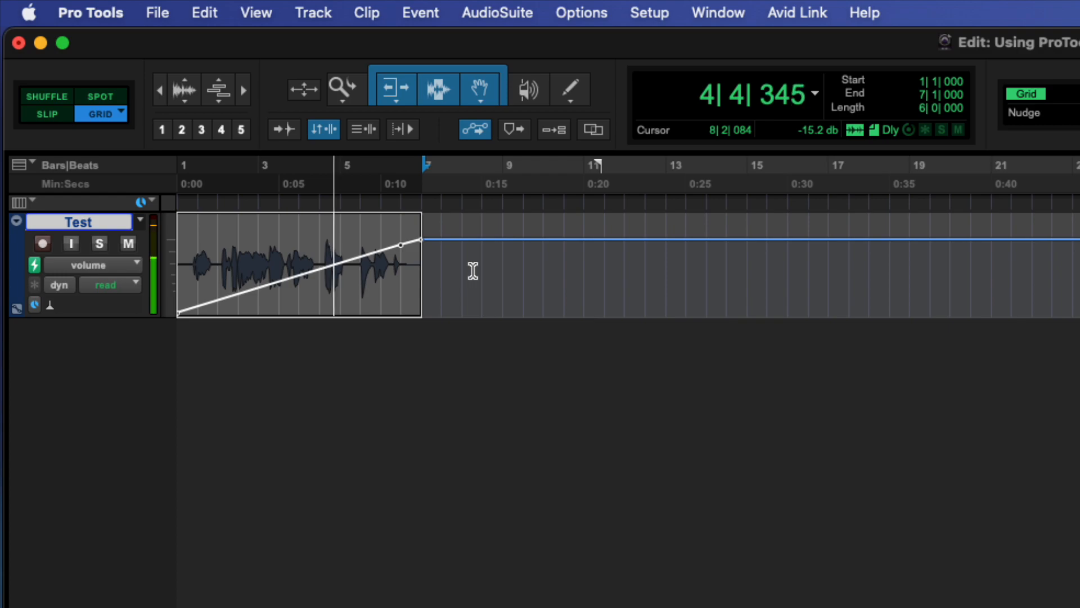
pyautogui.press('space')
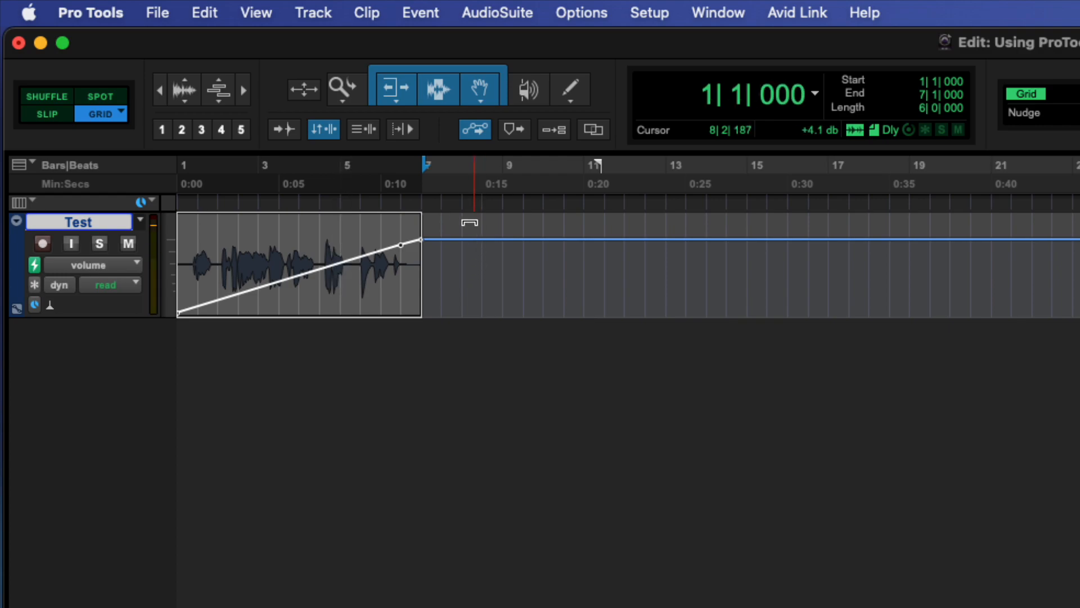
# - Arrange the Mix window beside the automation ramp, shortened from its lower edge, and play the clip to follow the fader
pyautogui.press('super+equal')
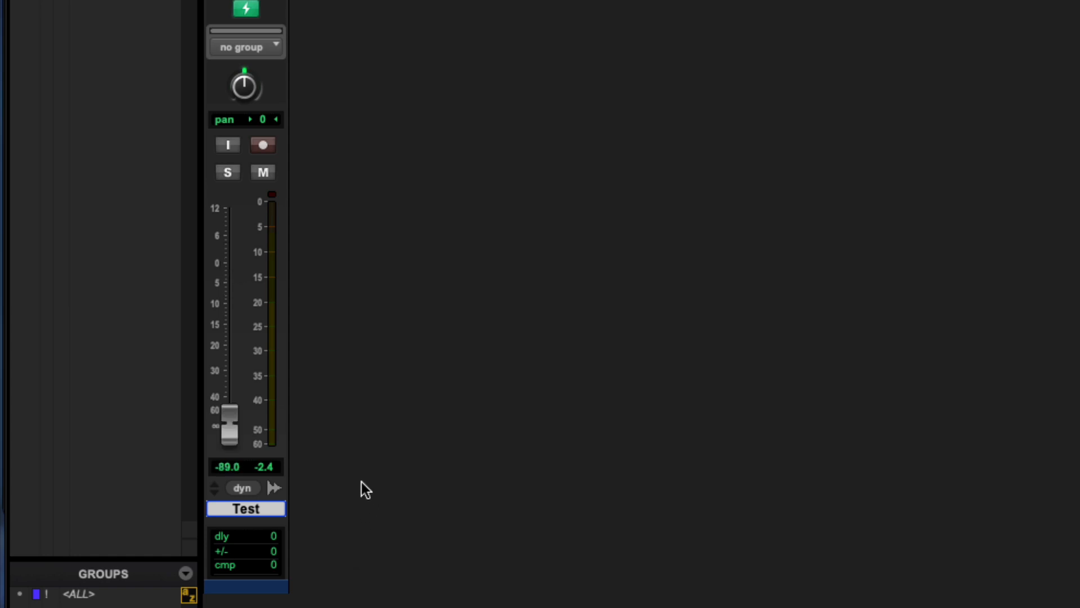
pyautogui.press('super+equal')
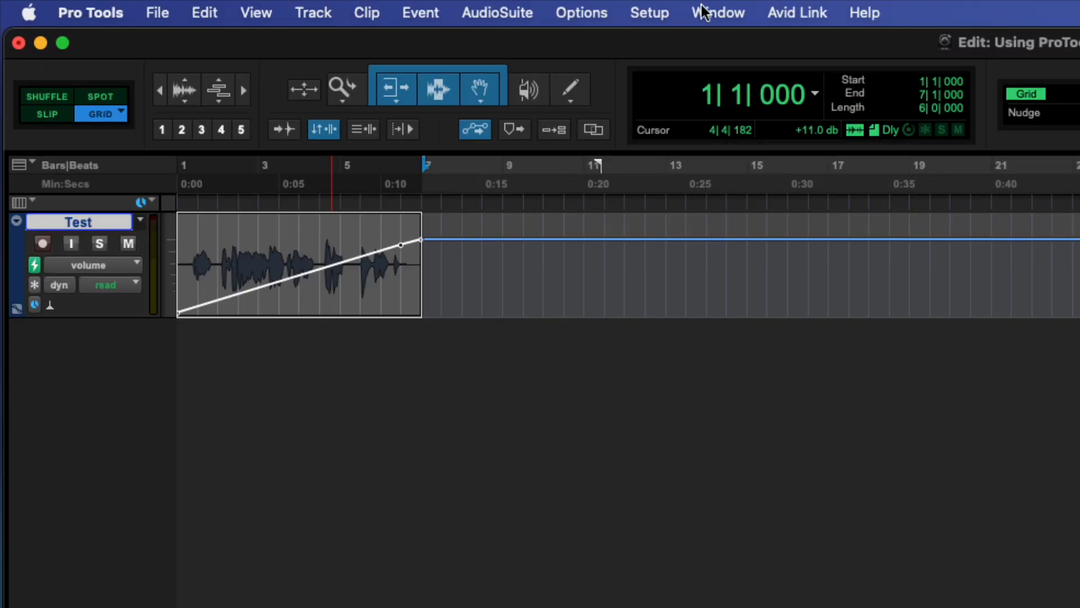
pyautogui.click(718, 12)
pyautogui.click(728, 156)
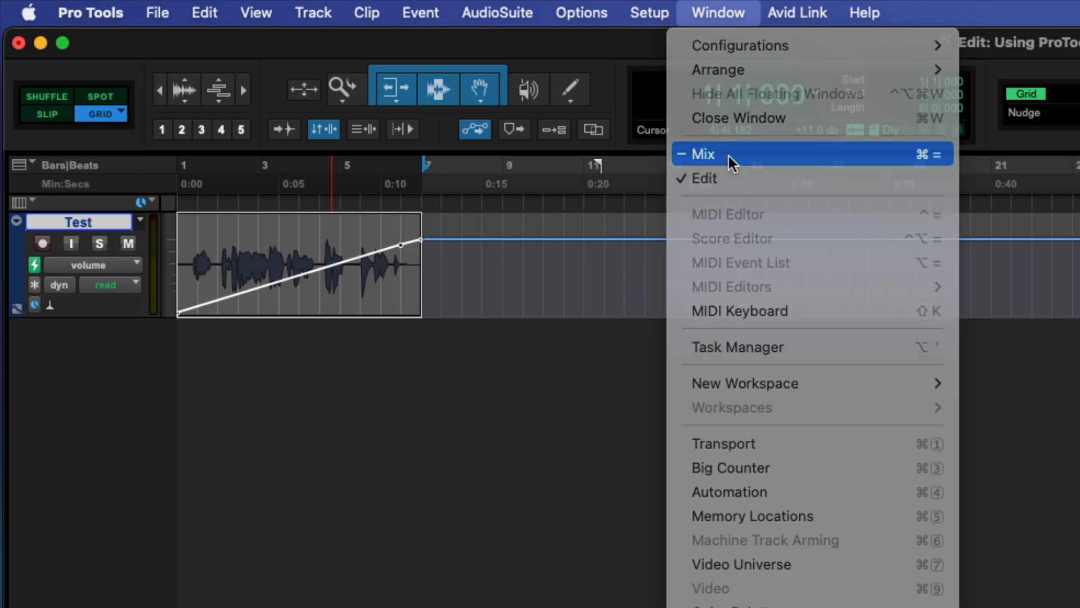
pyautogui.moveTo(161, 102); pyautogui.dragTo(560, 44)
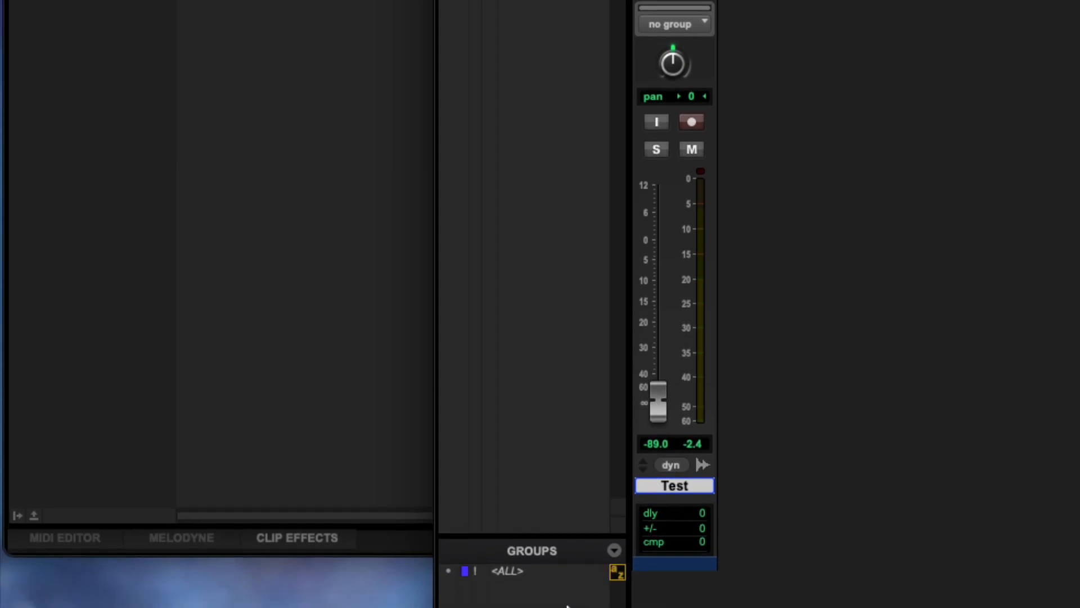
pyautogui.moveTo(543, 554); pyautogui.dragTo(556, 112)
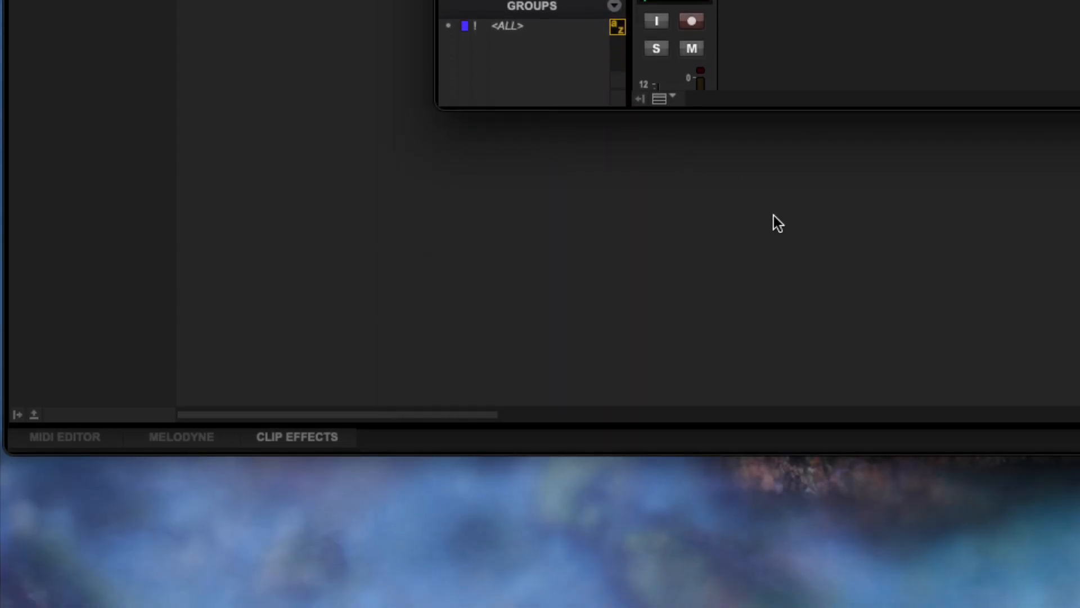
pyautogui.scroll(-3, 755, 161)
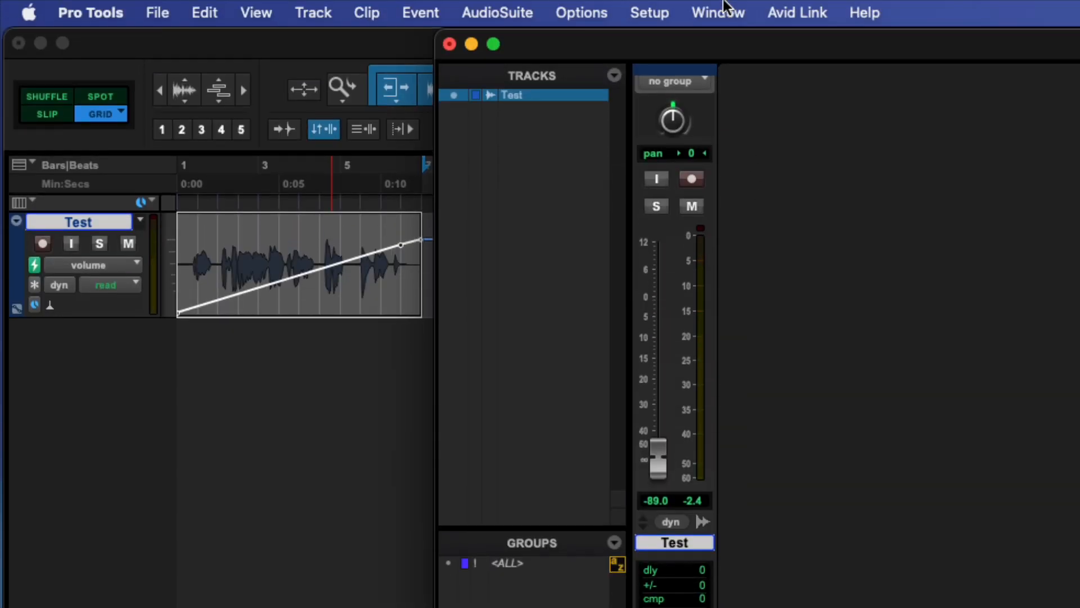
pyautogui.press('space')
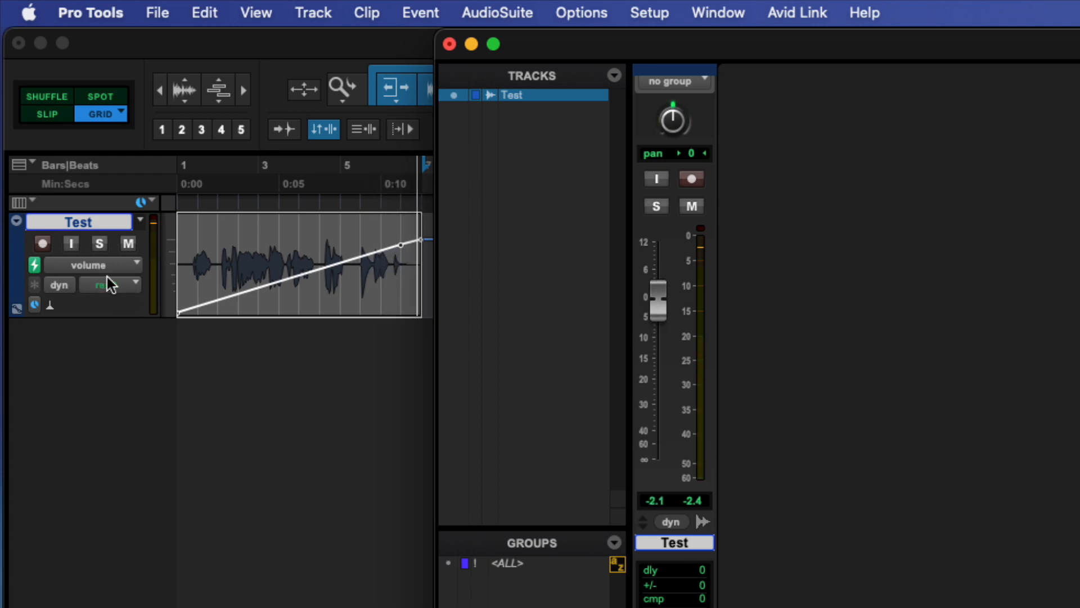
# - Set the Test track's automation mode to off and play the clip with the Mix window open to check the fader
pyautogui.click(127, 285)
pyautogui.click(128, 284)
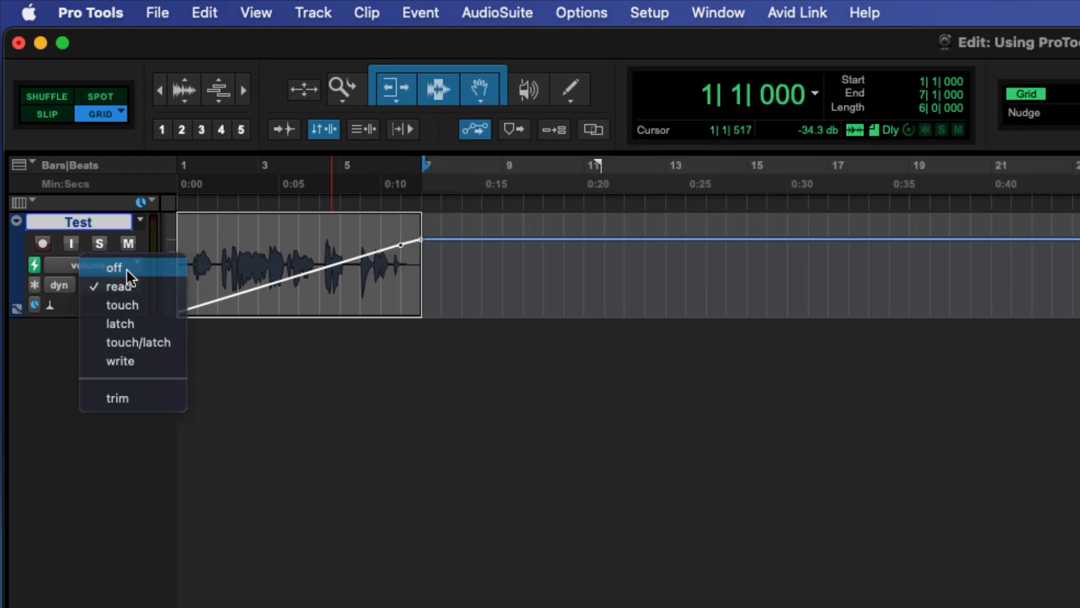
pyautogui.click(127, 270)
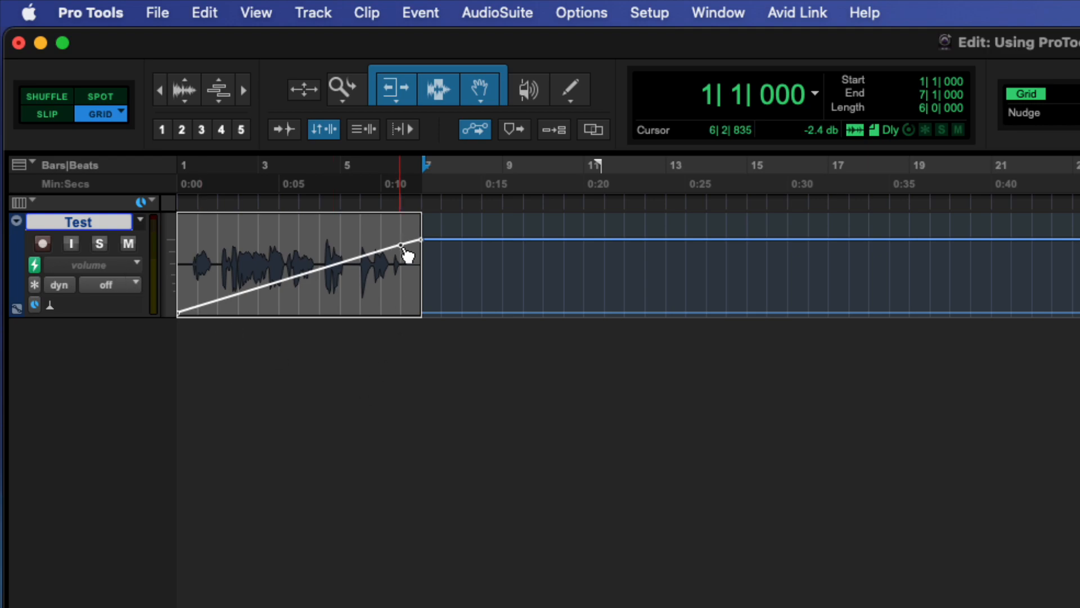
pyautogui.press('super+equal')
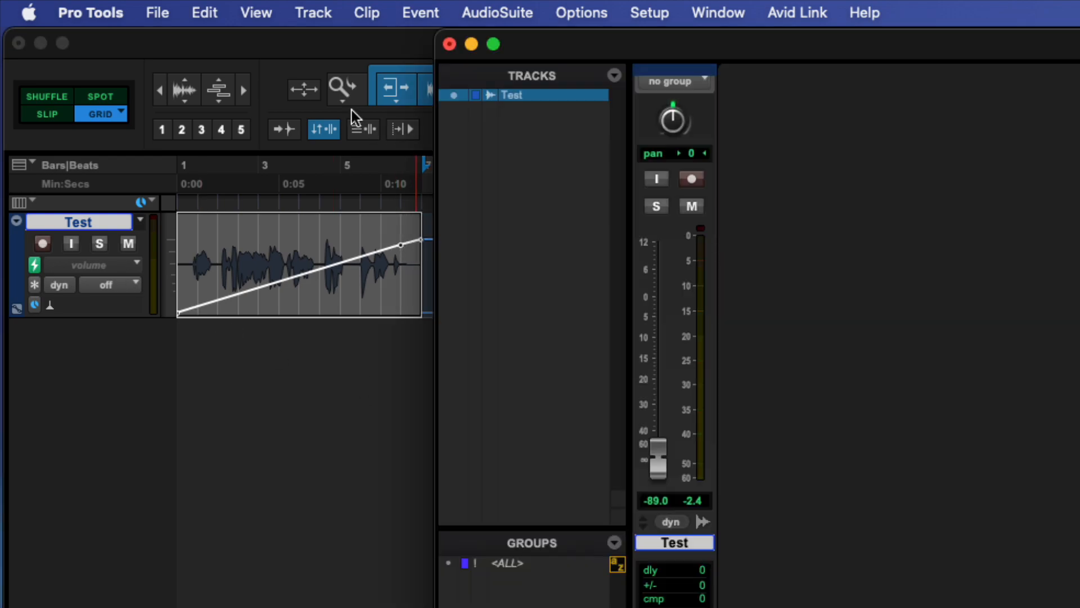
pyautogui.press('space')
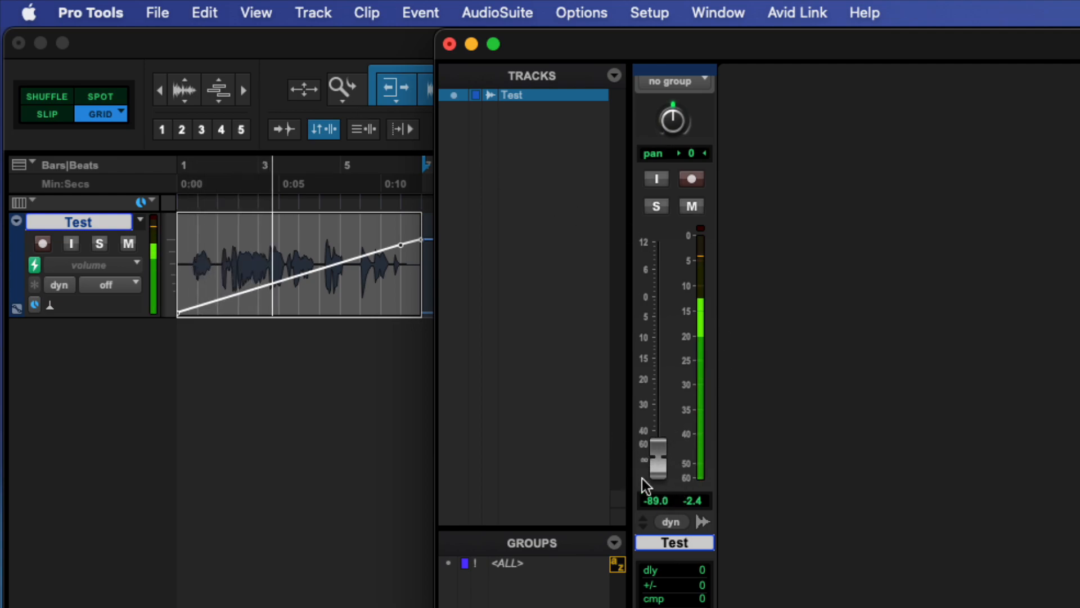
# - Set the Test track's automation mode back to read, play the clip with the Mix fader in view, and return to the Edit window
pyautogui.click(107, 285)
pyautogui.click(110, 308)
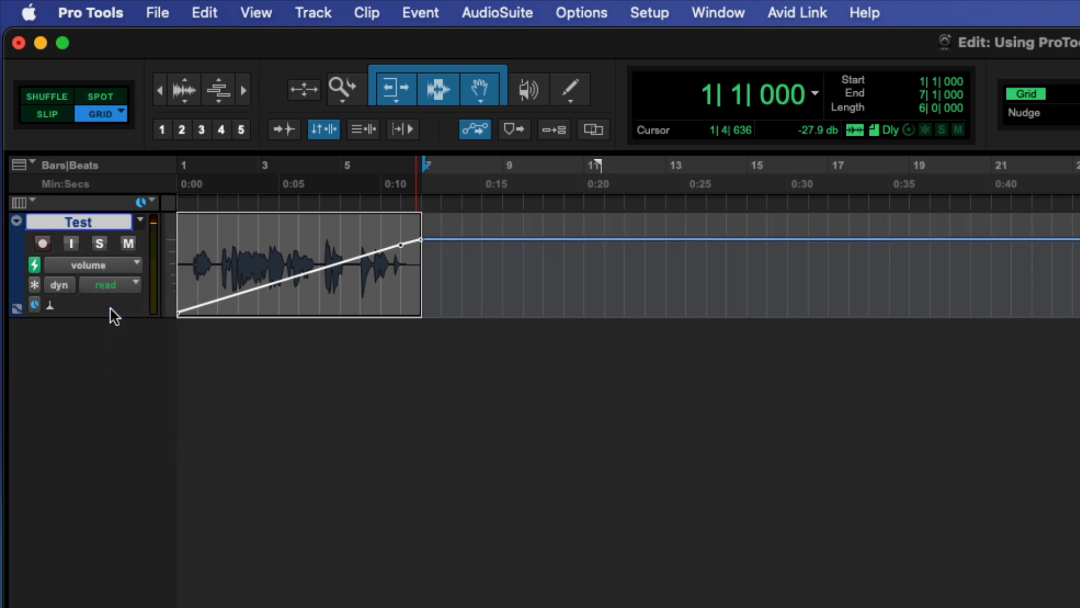
pyautogui.press('super+equal')
pyautogui.press('space')
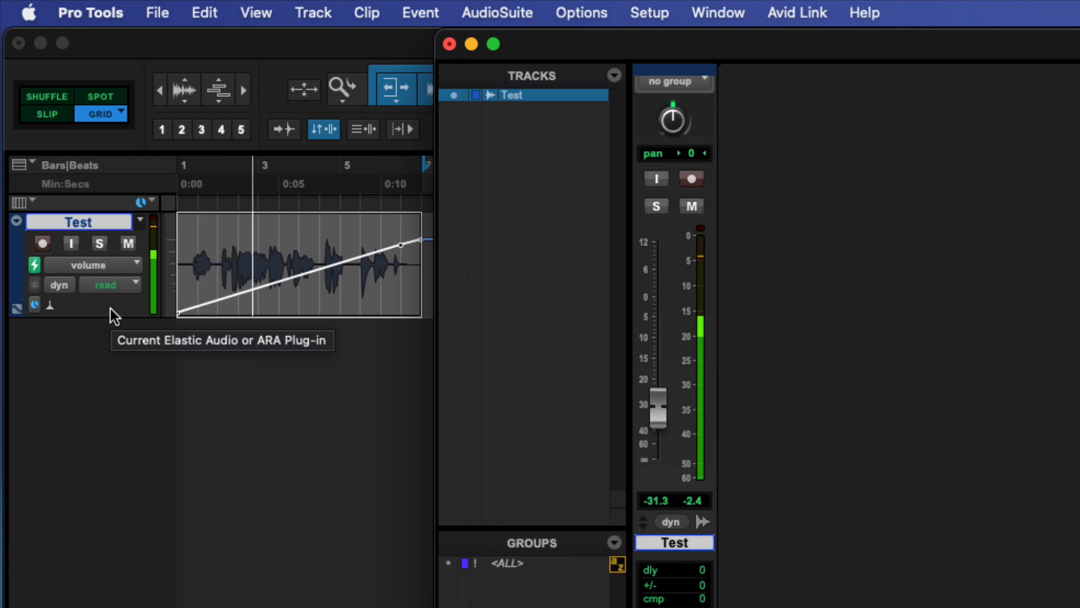
pyautogui.press('space')
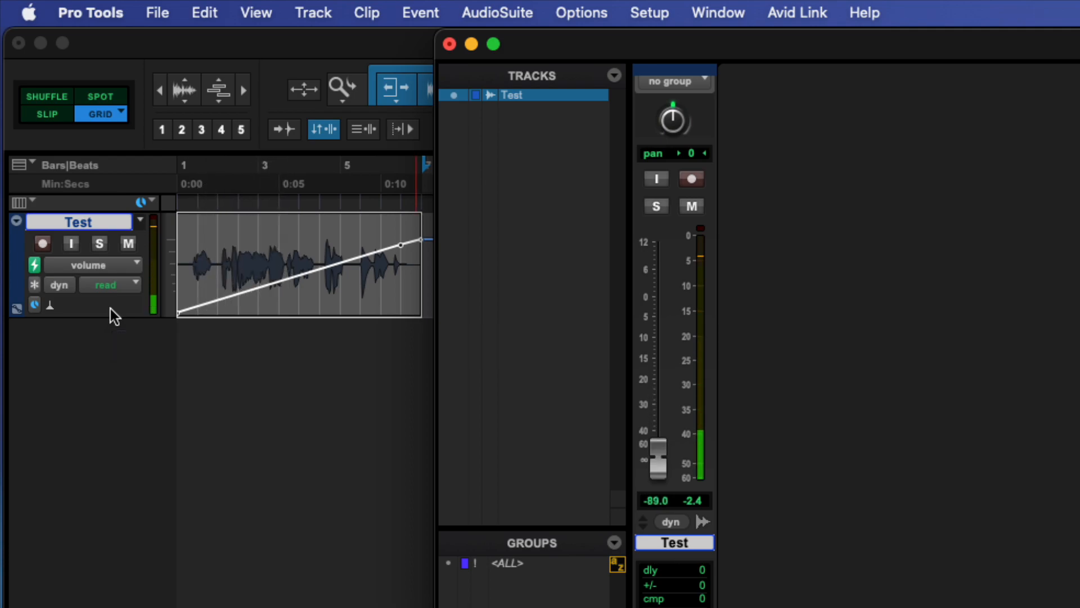
pyautogui.click(309, 383)
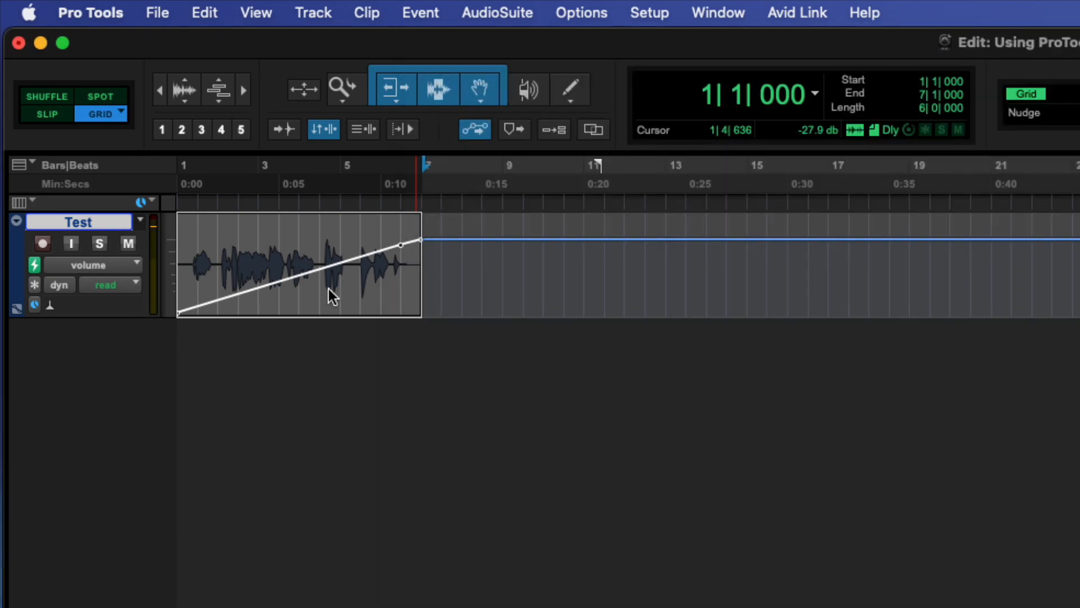
# - Draw a freehand zigzag volume curve across the Test_01 clip with the Pencil tool and play it back with the Mix fader in view
pyautogui.click(563, 93)
pyautogui.moveTo(182, 258)
pyautogui.mouseDown()
pyautogui.moveTo(225, 304)
pyautogui.moveTo(371, 284)
pyautogui.moveTo(412, 220)
pyautogui.moveTo(419, 247)
pyautogui.mouseUp()
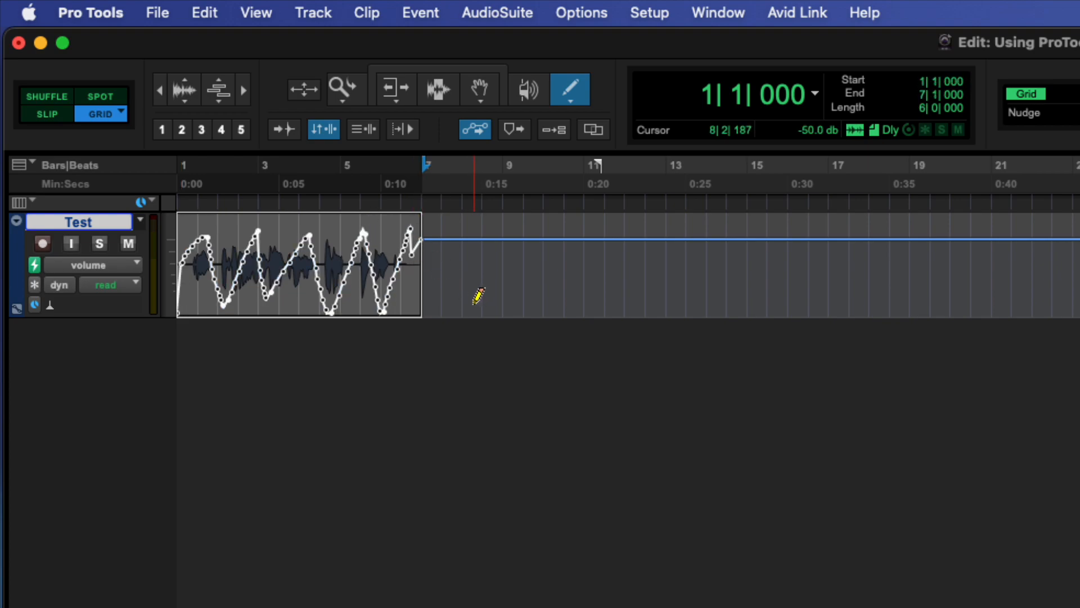
pyautogui.press('super+equal')
pyautogui.press('space')
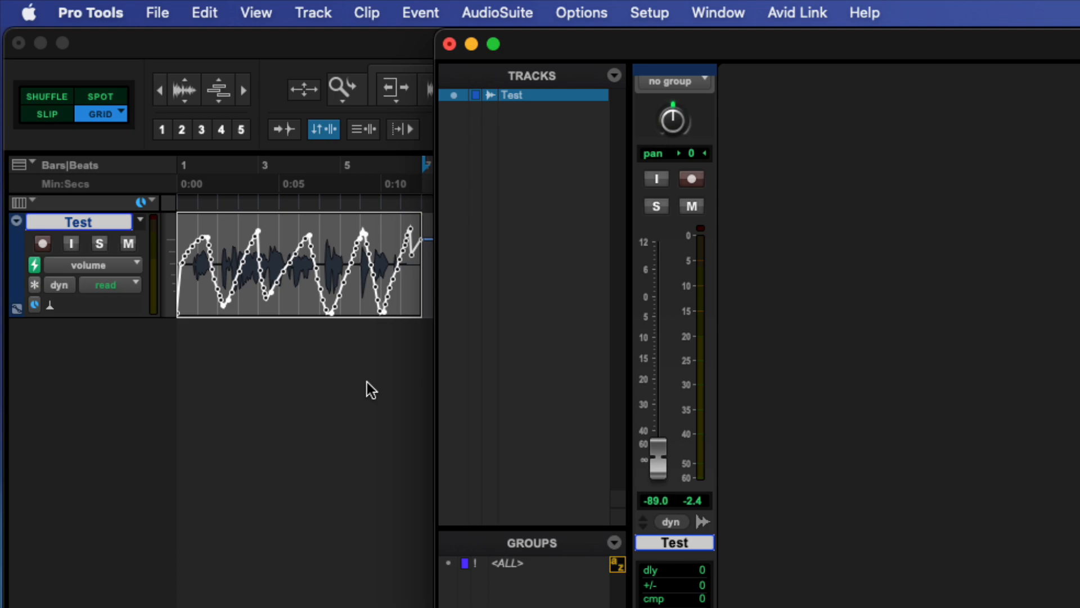
pyautogui.press('super+equal')
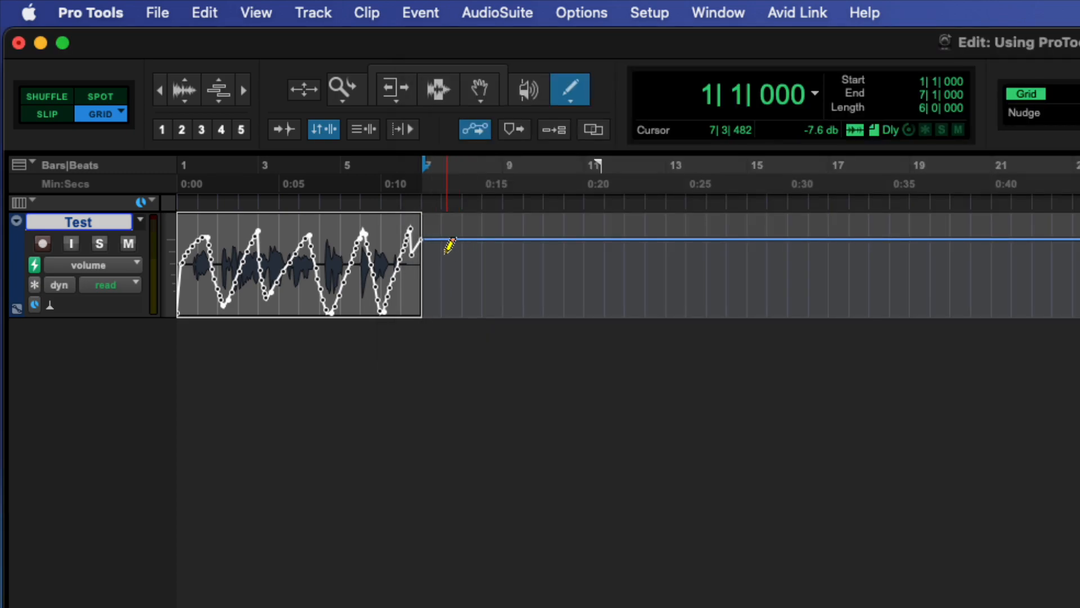
# - Activate the Smart tool, select the Test track from bar 1 to 7|3|000, and delete the volume automation points in that range
pyautogui.click(430, 70)
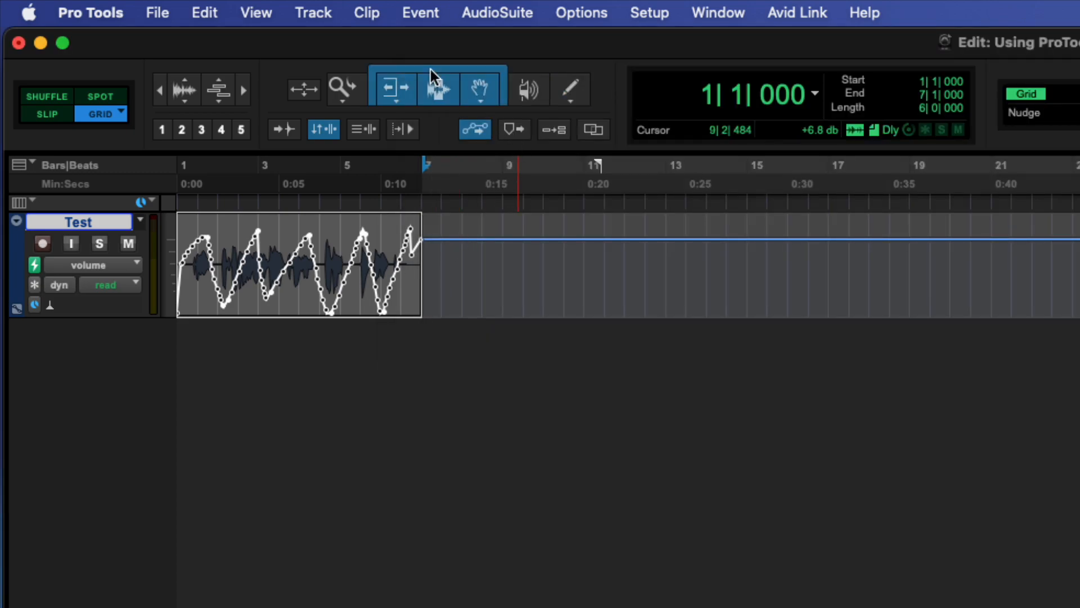
pyautogui.click(434, 87)
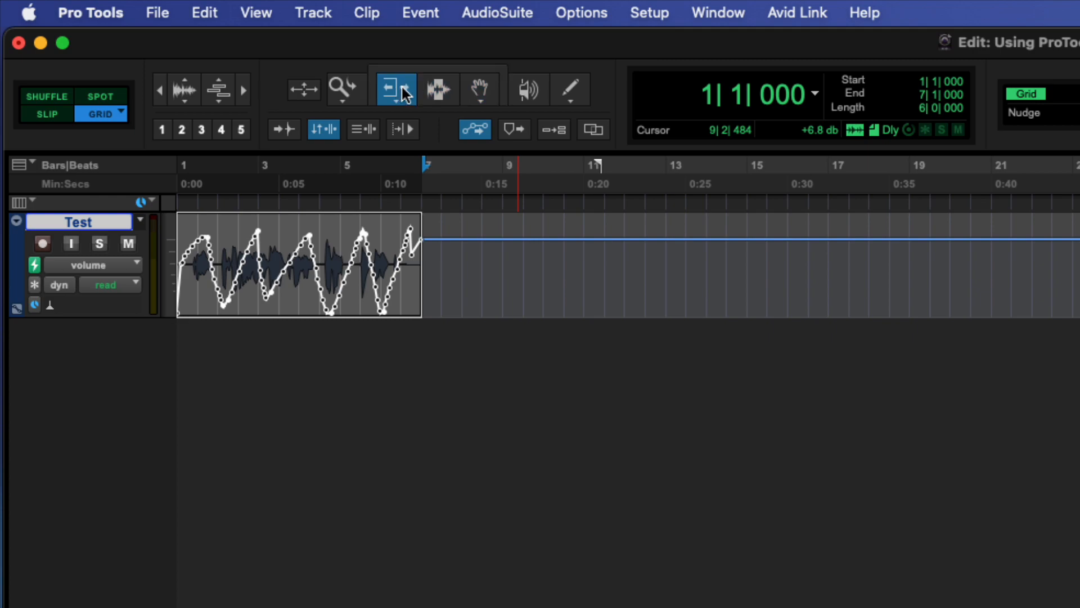
pyautogui.click(454, 69)
pyautogui.moveTo(440, 275); pyautogui.dragTo(160, 266)
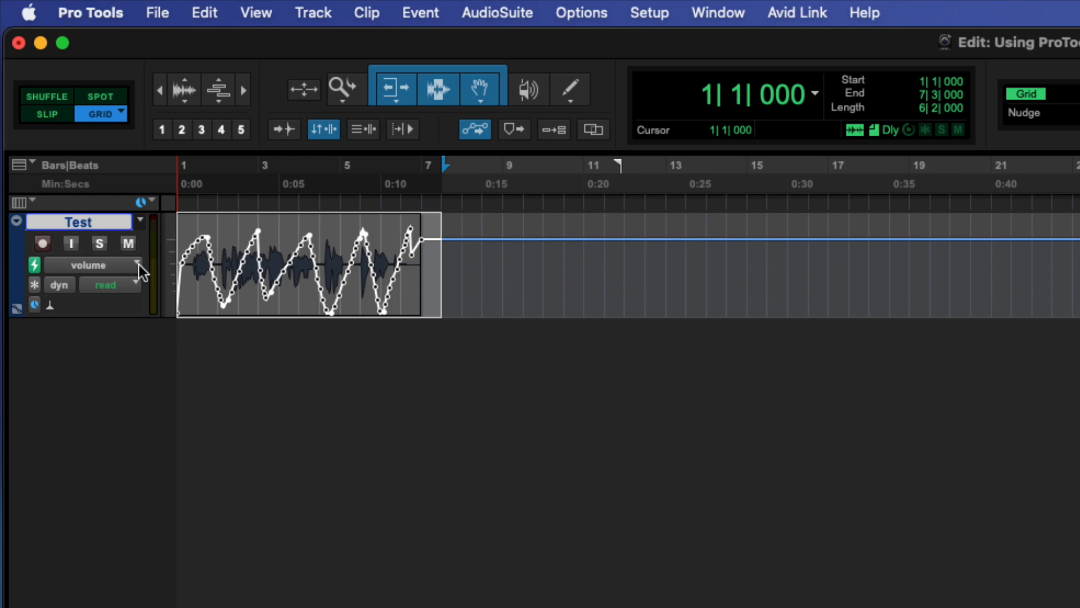
pyautogui.press('Delete')
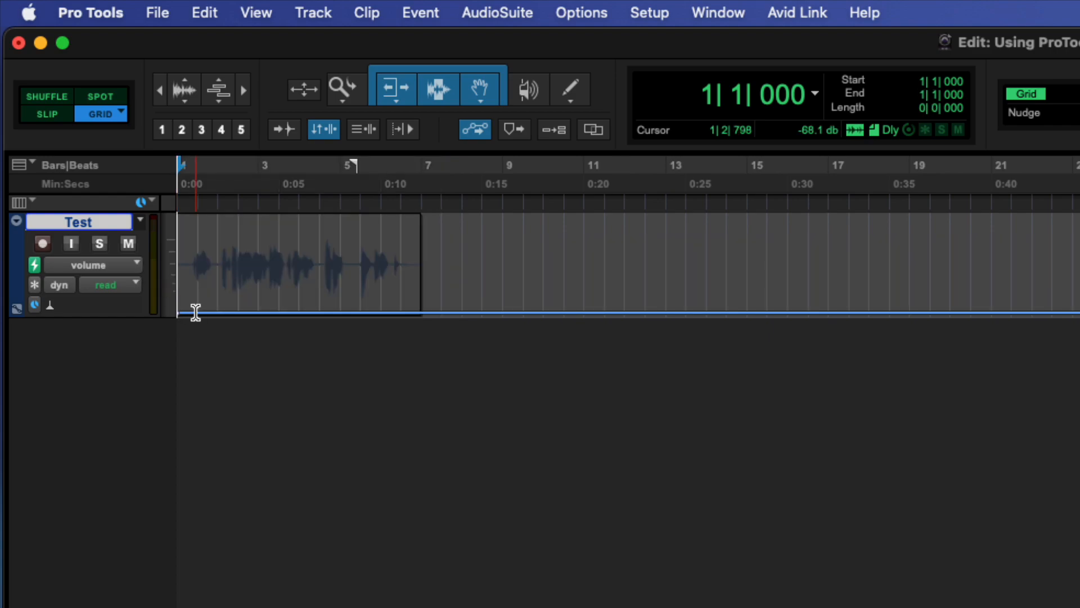
# - Raise the Test track's flat volume line to about -0.3 dB, try lowering its Mix fader, and reset it to 0.0
pyautogui.moveTo(183, 313); pyautogui.dragTo(179, 238)
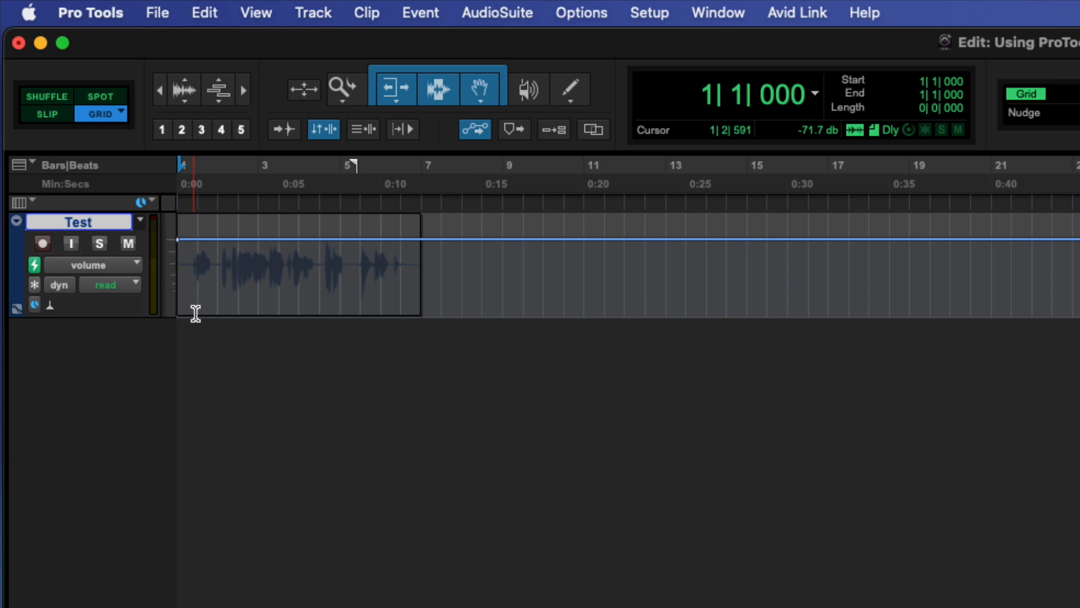
pyautogui.press('super+equal')
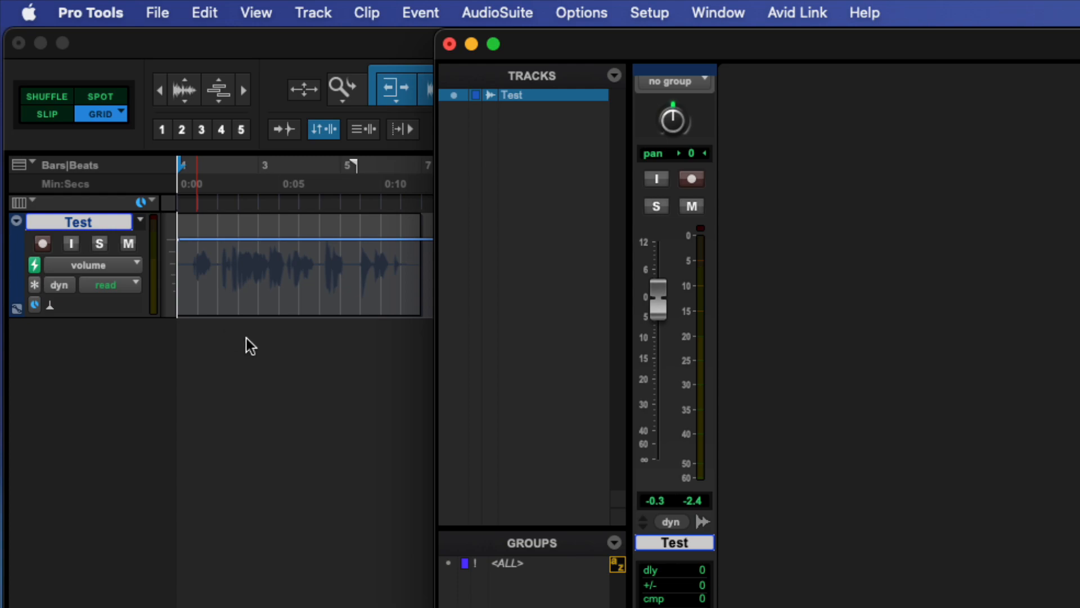
pyautogui.keyDown('alt'); pyautogui.click(658, 299); pyautogui.keyUp('alt')
pyautogui.moveTo(657, 306); pyautogui.dragTo(684, 483)
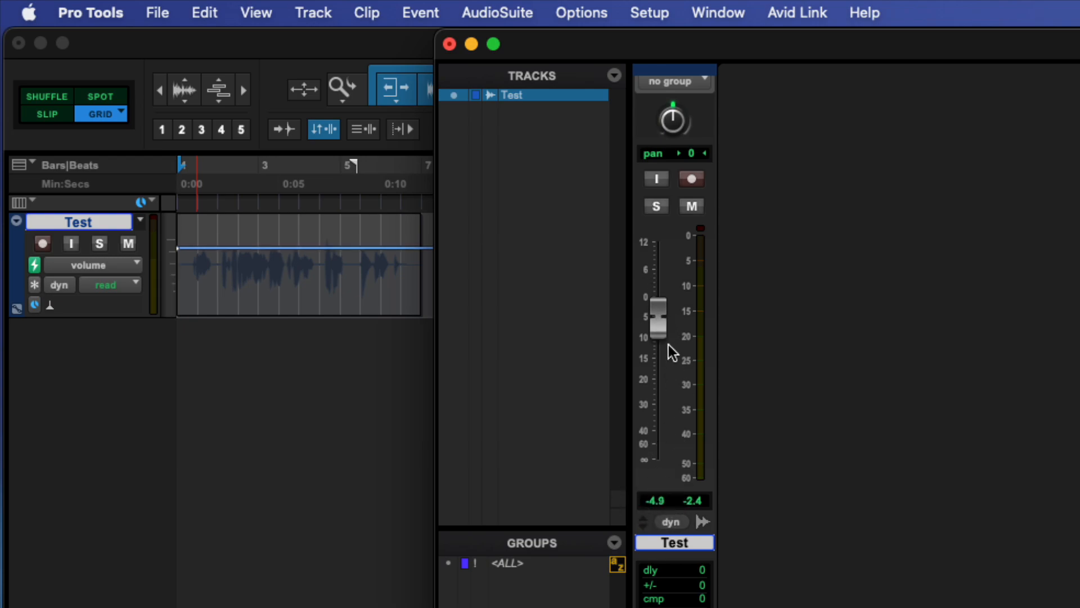
pyautogui.keyDown('alt'); pyautogui.click(658, 318); pyautogui.keyUp('alt')
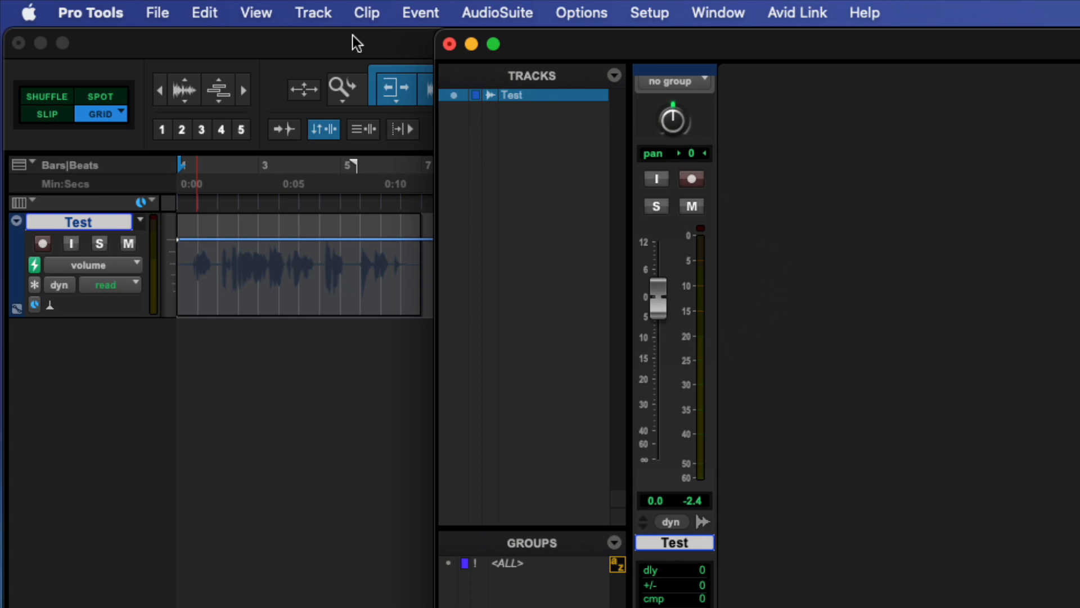
# - Return to the Edit window and switch the Test track's view back to waveform
pyautogui.press('super+equal')
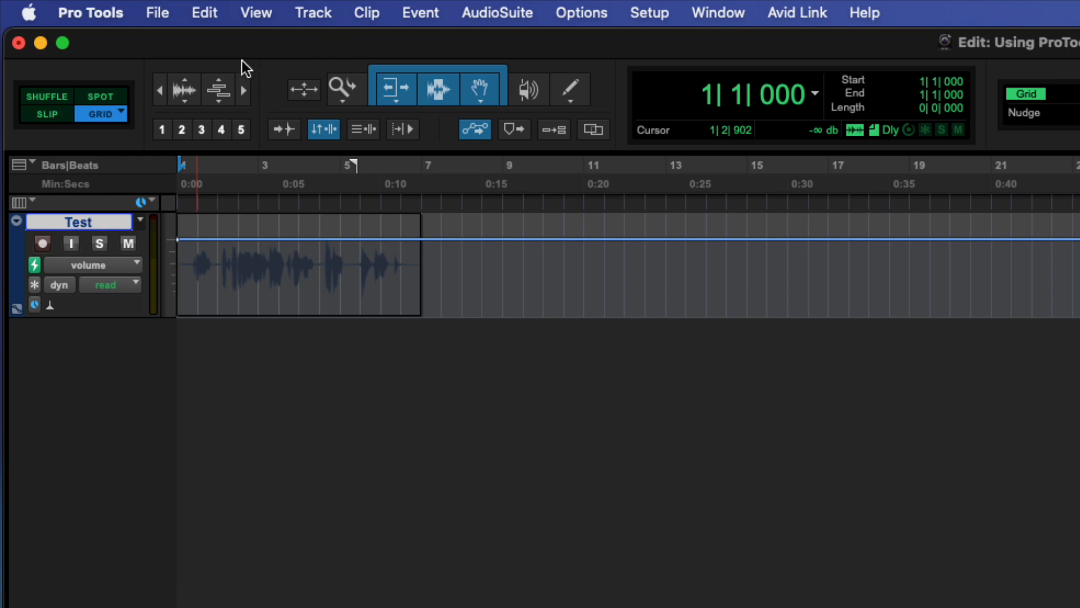
pyautogui.click(104, 264)
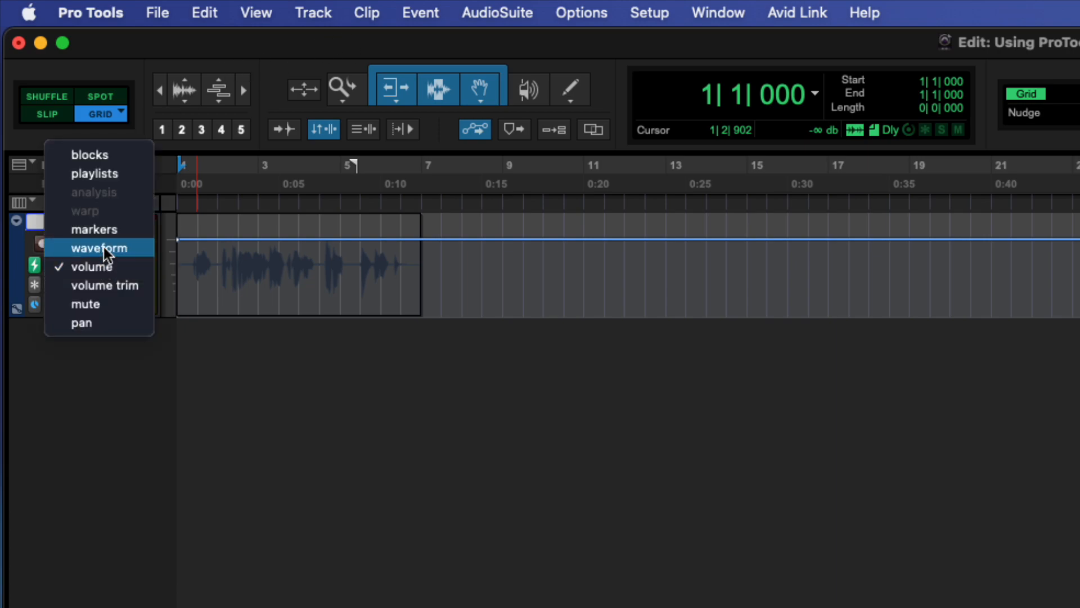
pyautogui.click(103, 248)
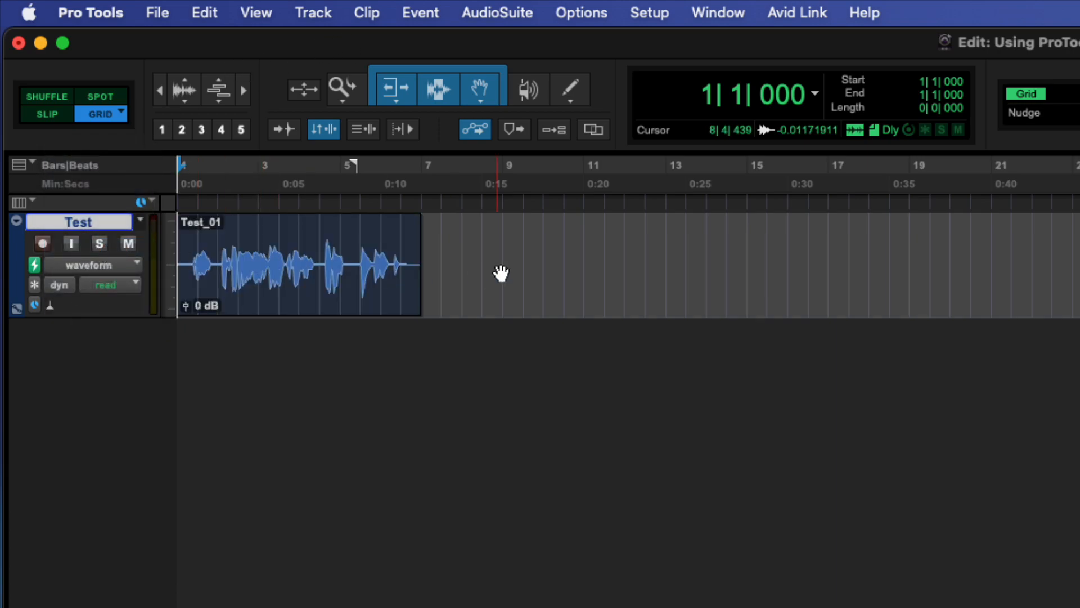
# - Place the edit cursor at 8|3|000, magnify the audio waveform display vertically by three increments, and reduce it back to its original size
pyautogui.click(477, 236)
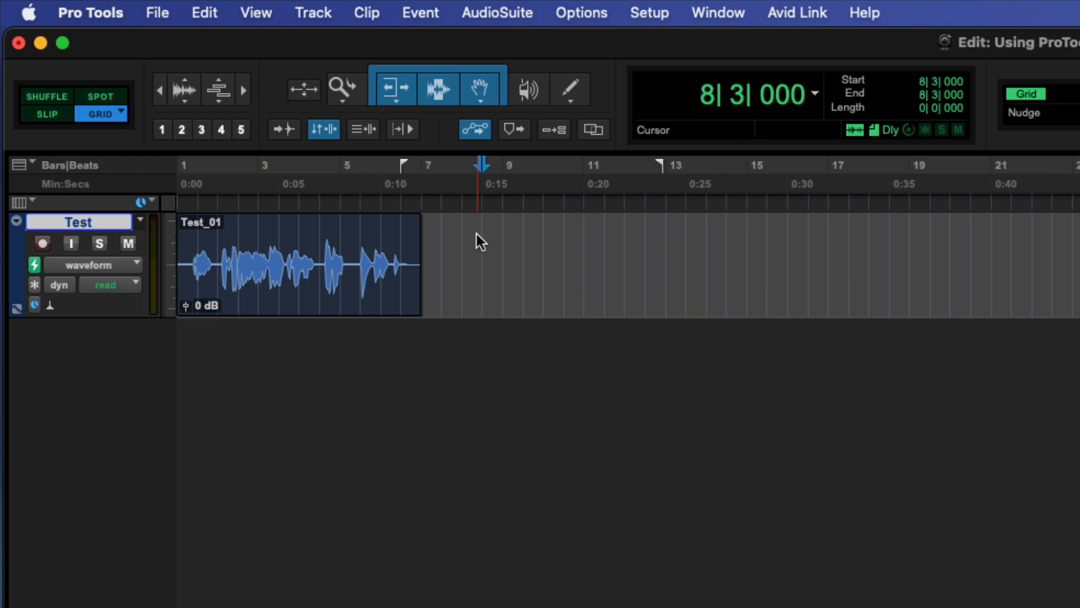
pyautogui.click(185, 86)
pyautogui.click(186, 85)
pyautogui.click(184, 79)
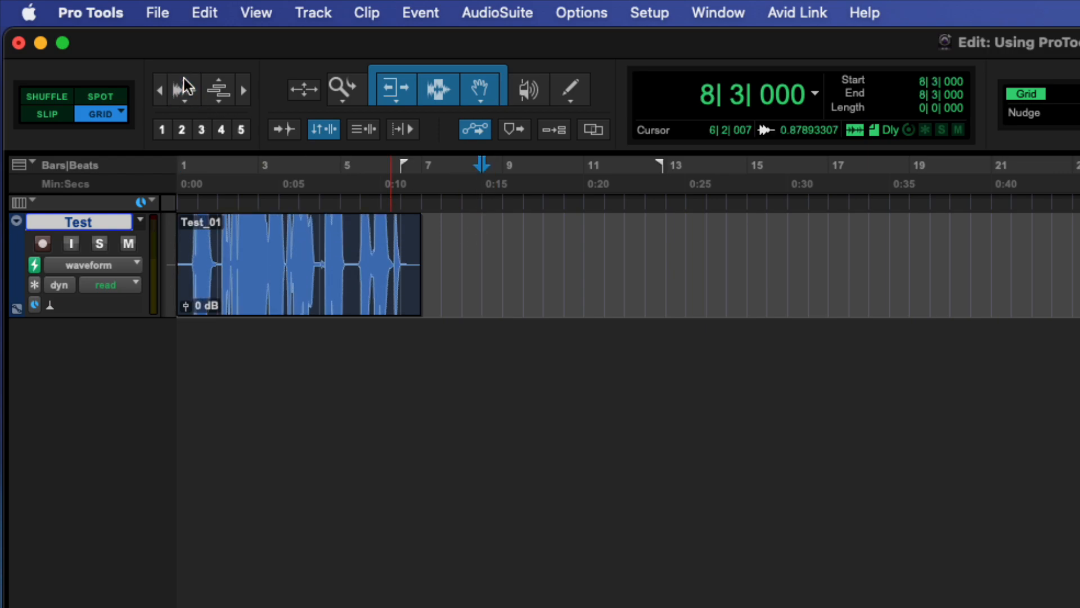
pyautogui.click(184, 99)
pyautogui.click(184, 99)
pyautogui.click(184, 99)
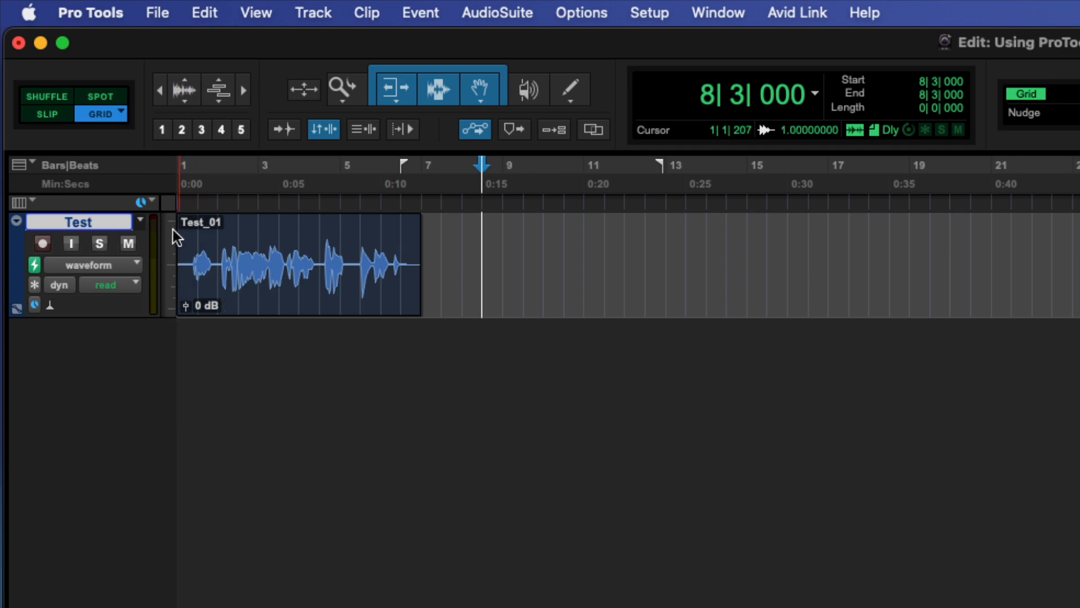
# - Shrink the Test_01 waveform display vertically by two increments, and restore its original size
pyautogui.click(184, 100)
pyautogui.click(184, 100)
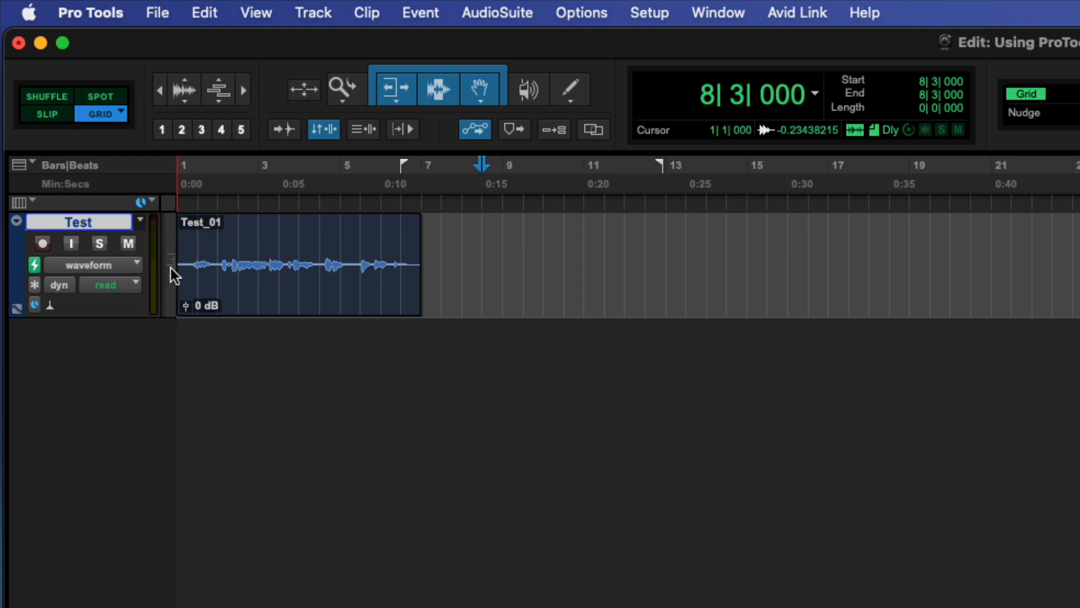
pyautogui.click(184, 79)
pyautogui.click(184, 77)
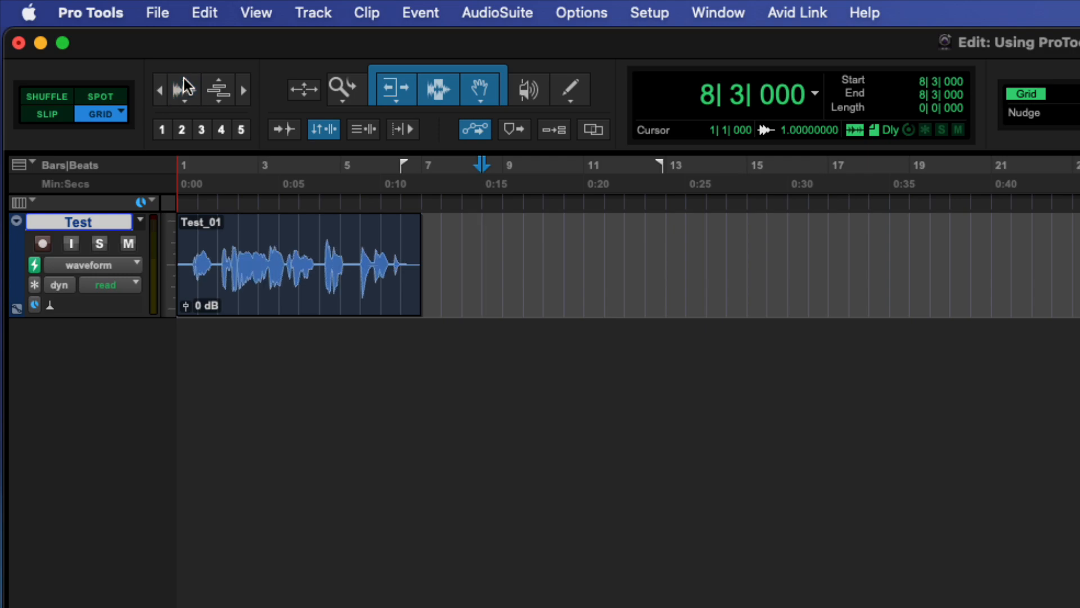
# - Enlarge the Test_01 waveform display vertically by two increments, and bring it back down to its original size
pyautogui.click(183, 78)
pyautogui.click(184, 79)
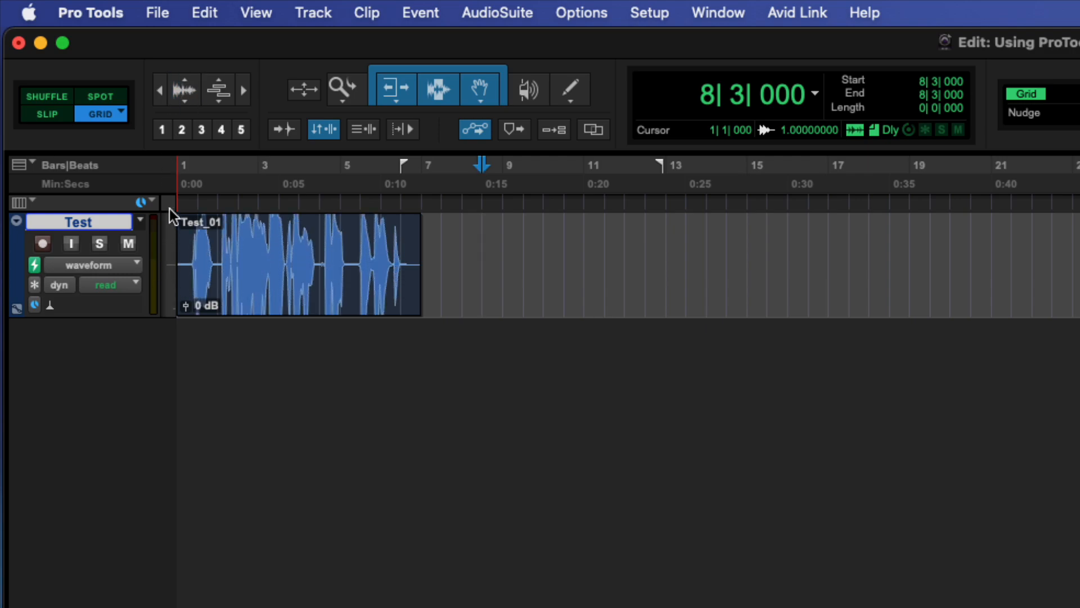
pyautogui.click(183, 99)
pyautogui.click(183, 99)
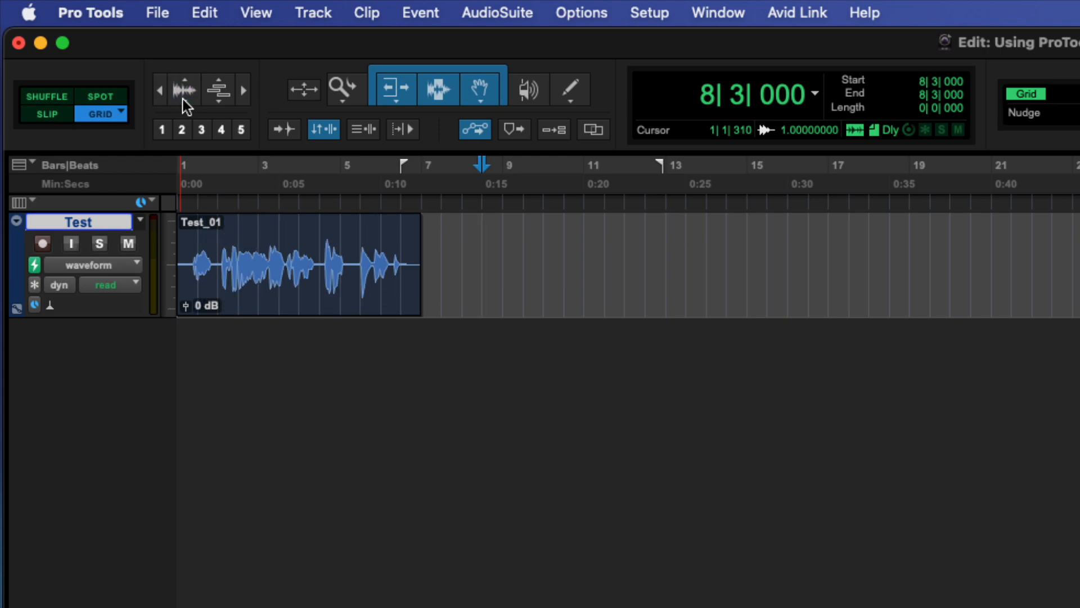